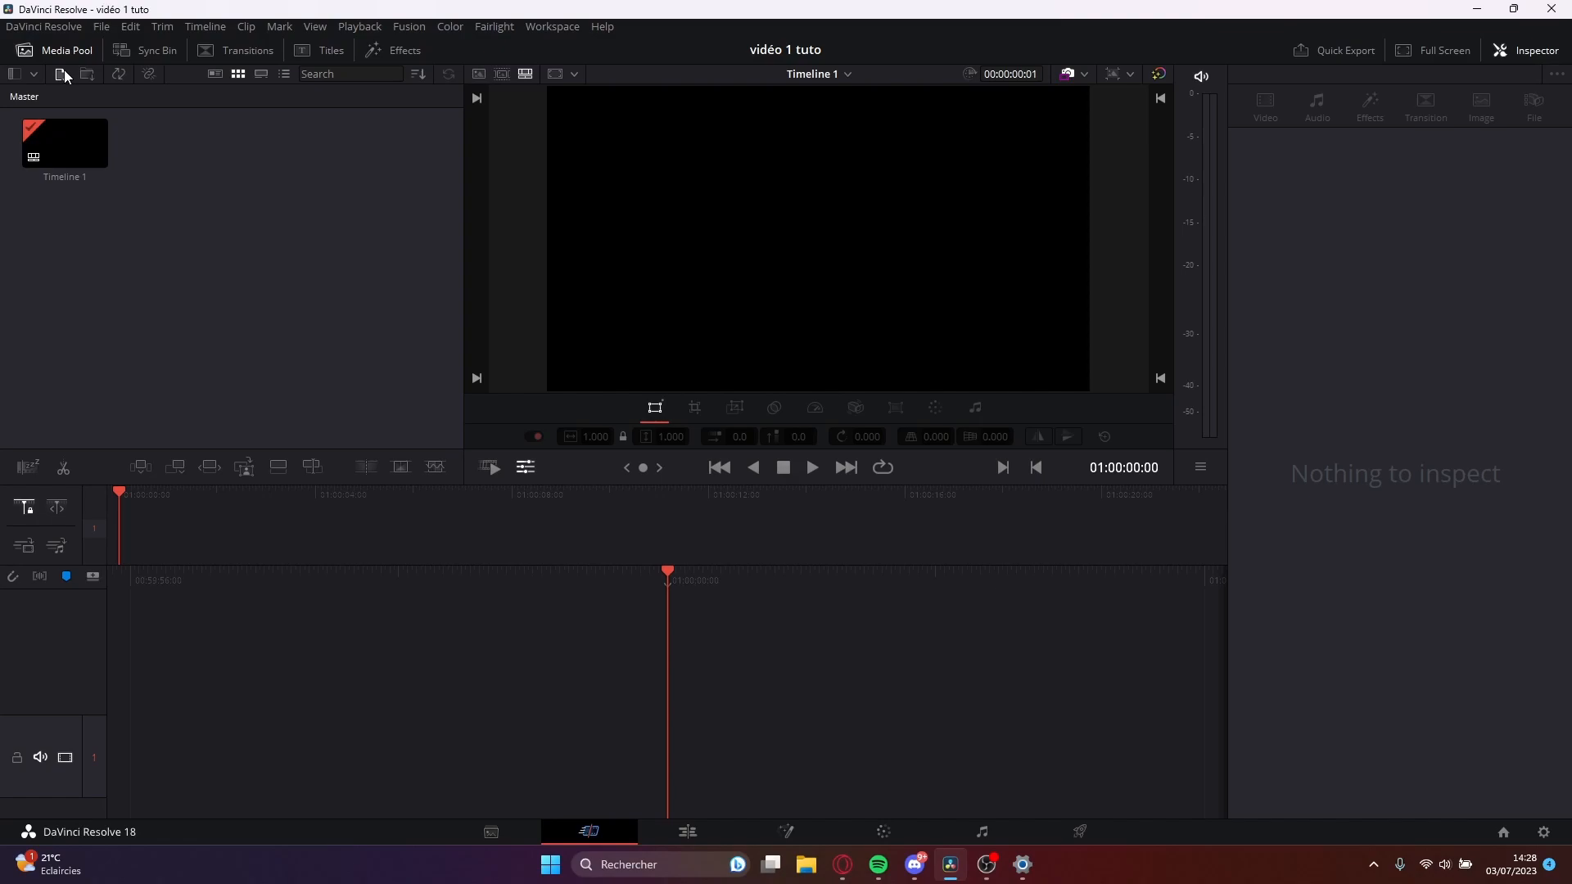
# Import sip.png and curseur main 2.png into the media pool, and add a Fusion Composition clip to the timeline.
pyautogui.click(64, 72)
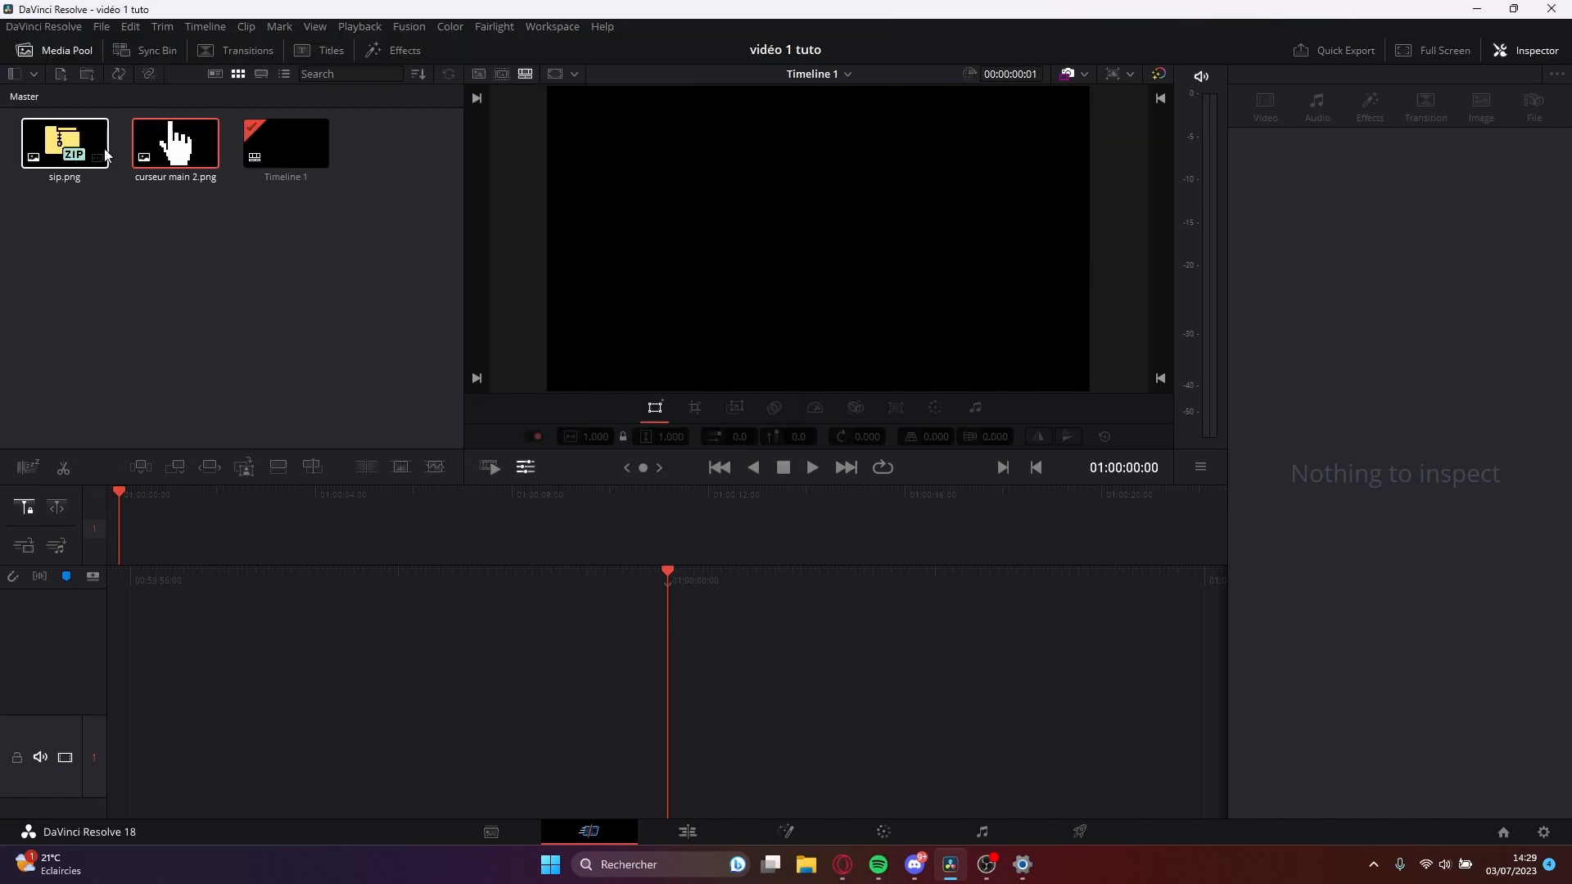
pyautogui.click(411, 51)
pyautogui.moveTo(318, 125); pyautogui.dragTo(683, 673)
pyautogui.moveTo(766, 576); pyautogui.dragTo(459, 583)
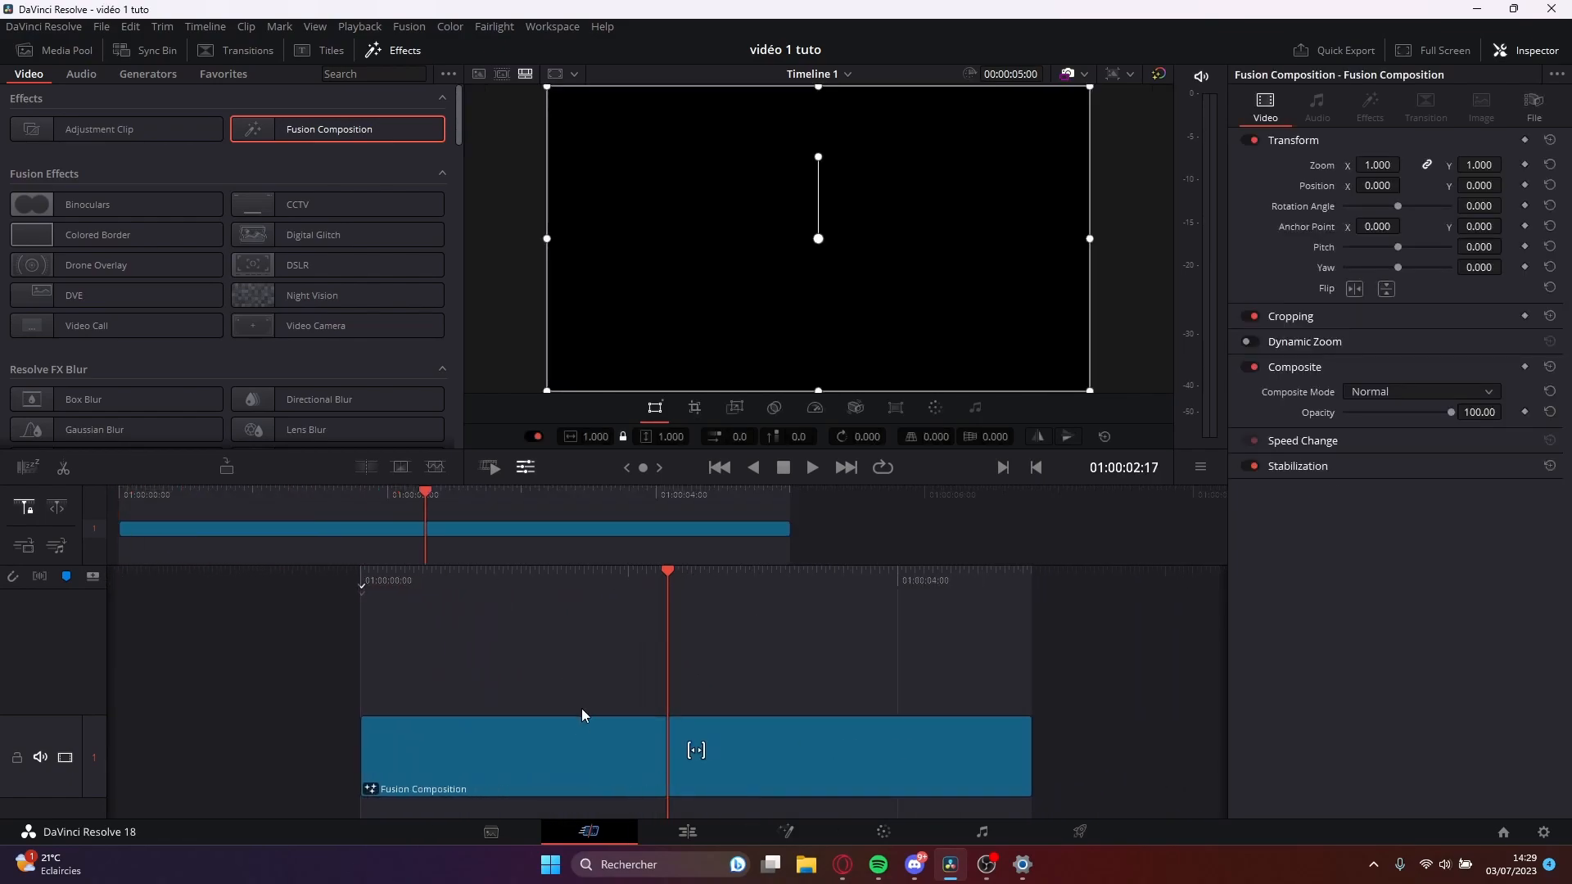
# Open the composition on the Fusion page and add a Background node to the left of MediaOut1.
pyautogui.click(791, 835)
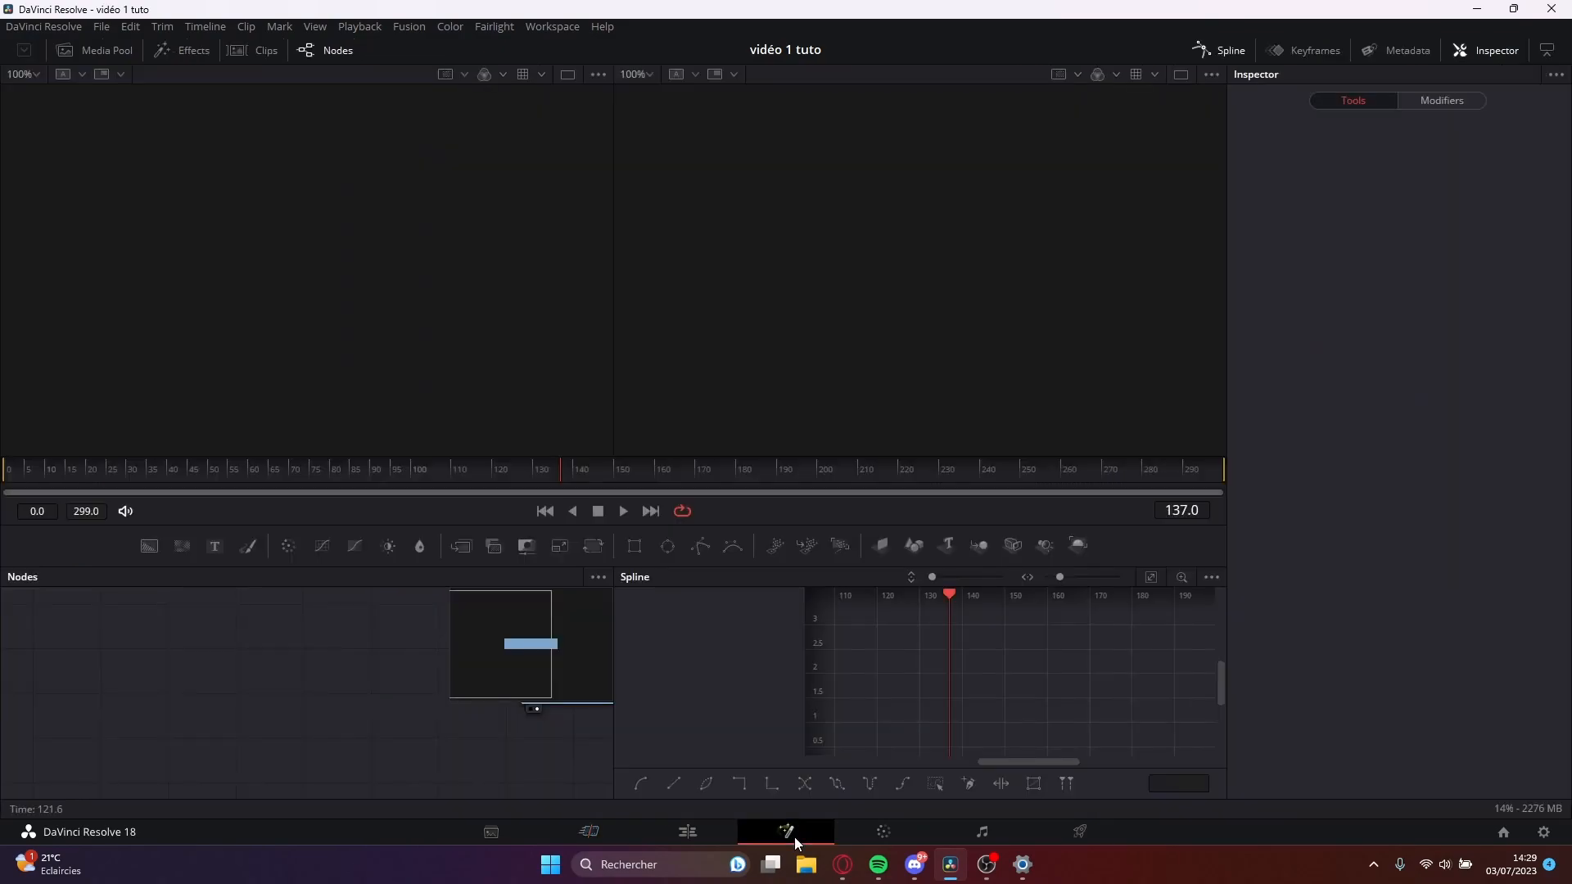
pyautogui.moveTo(588, 697); pyautogui.dragTo(849, 694)
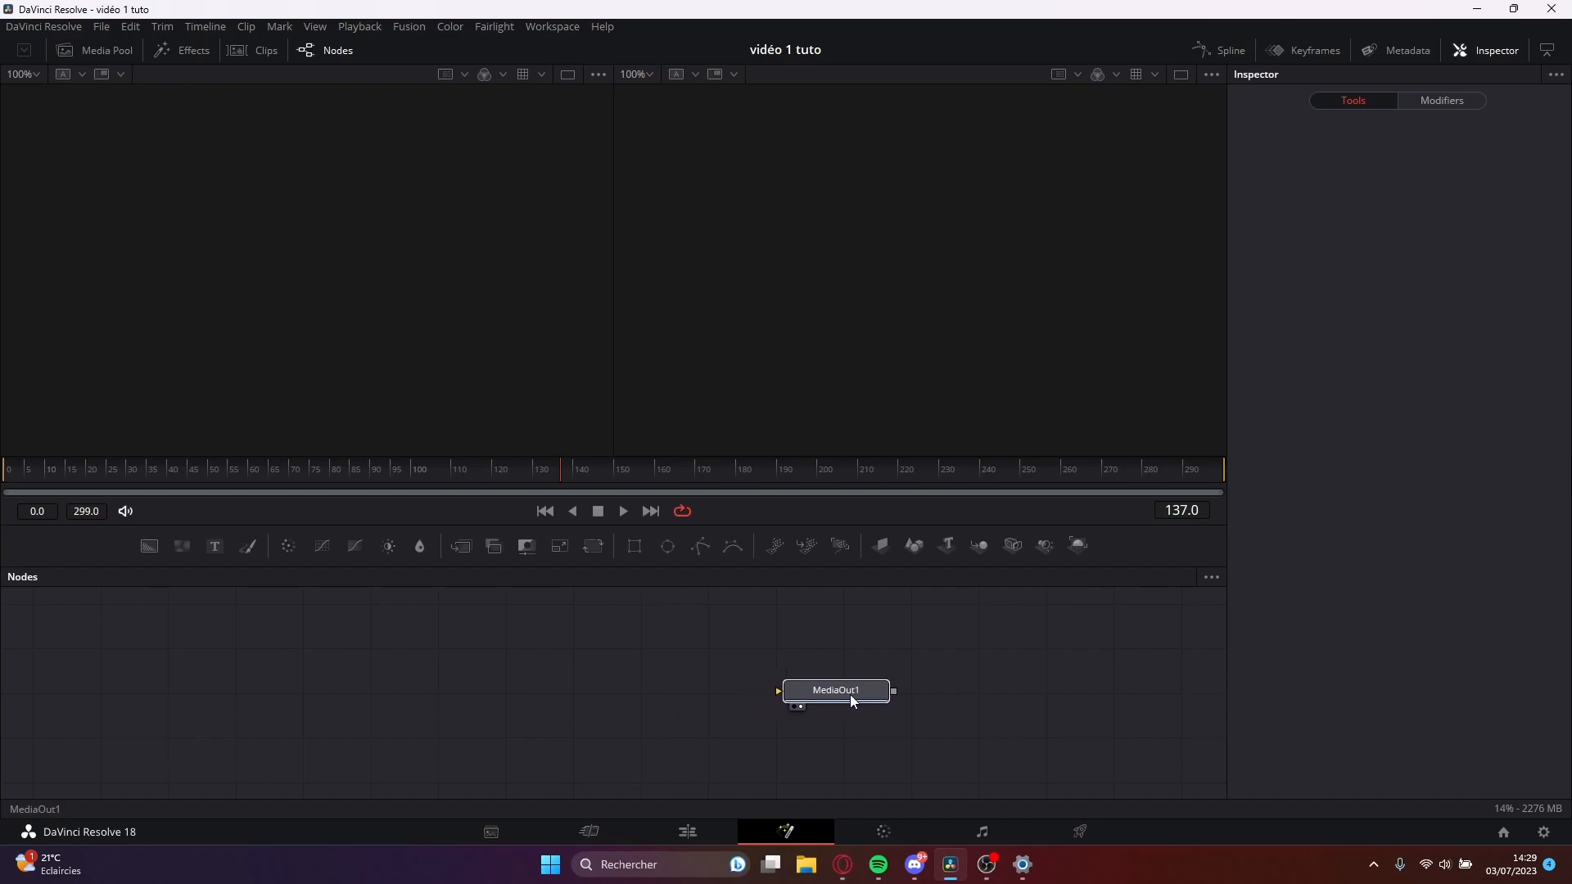
pyautogui.click(154, 550)
pyautogui.moveTo(949, 651); pyautogui.dragTo(436, 702)
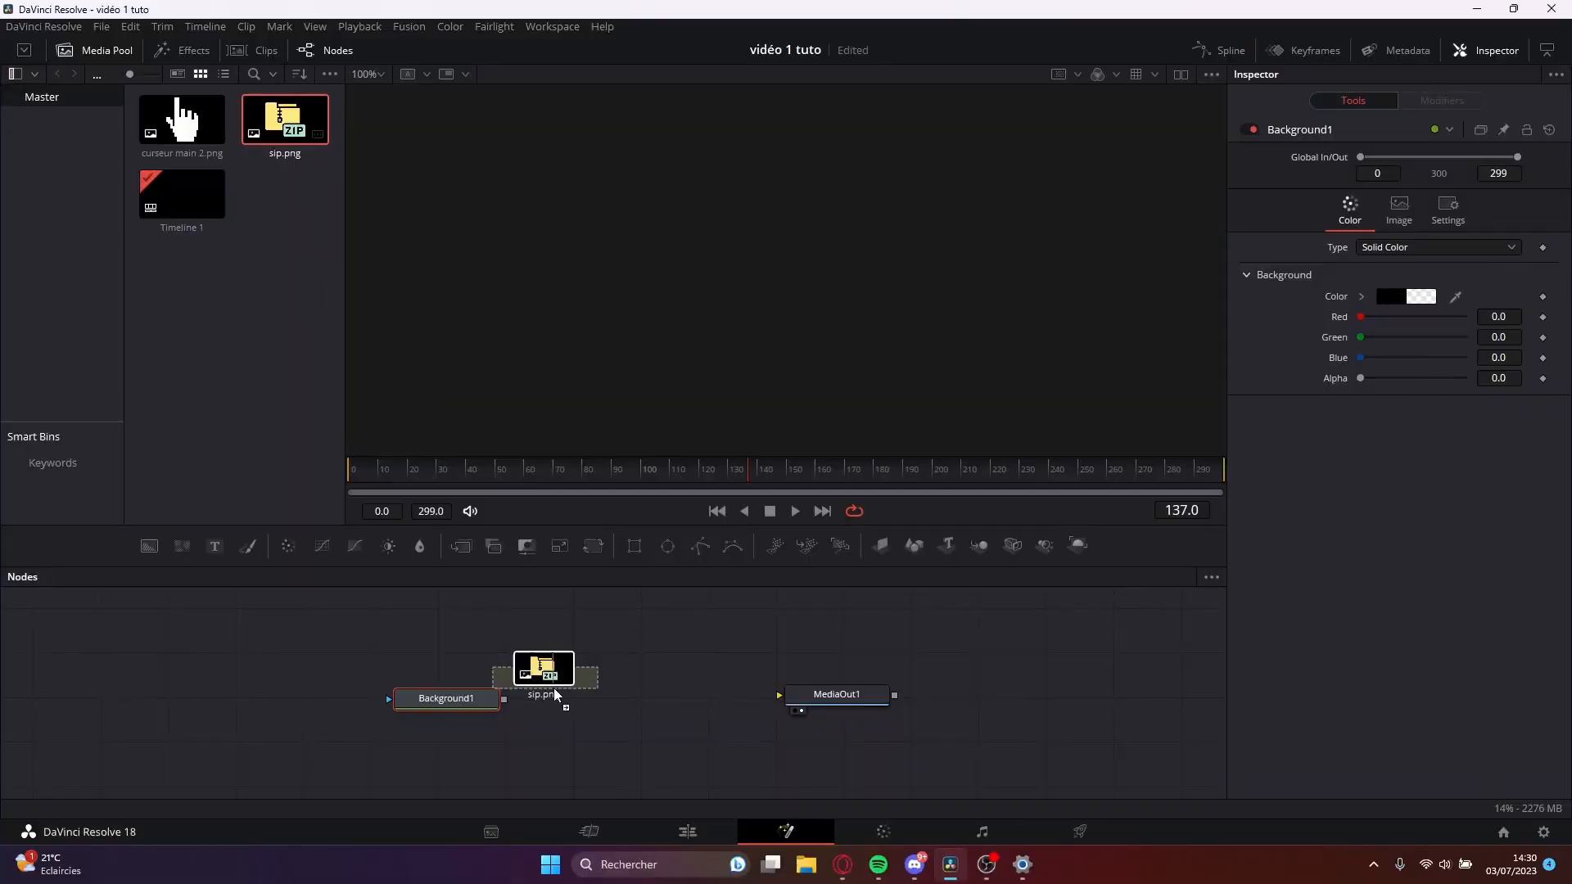
# Merge sip.png over the Background node and connect the merge to MediaOut1, lining the nodes up neatly.
pyautogui.moveTo(555, 697); pyautogui.dragTo(604, 629)
pyautogui.moveTo(446, 699); pyautogui.dragTo(502, 701)
pyautogui.moveTo(659, 624); pyautogui.dragTo(560, 707)
pyautogui.moveTo(612, 627); pyautogui.dragTo(653, 625)
pyautogui.moveTo(691, 698); pyautogui.dragTo(866, 709)
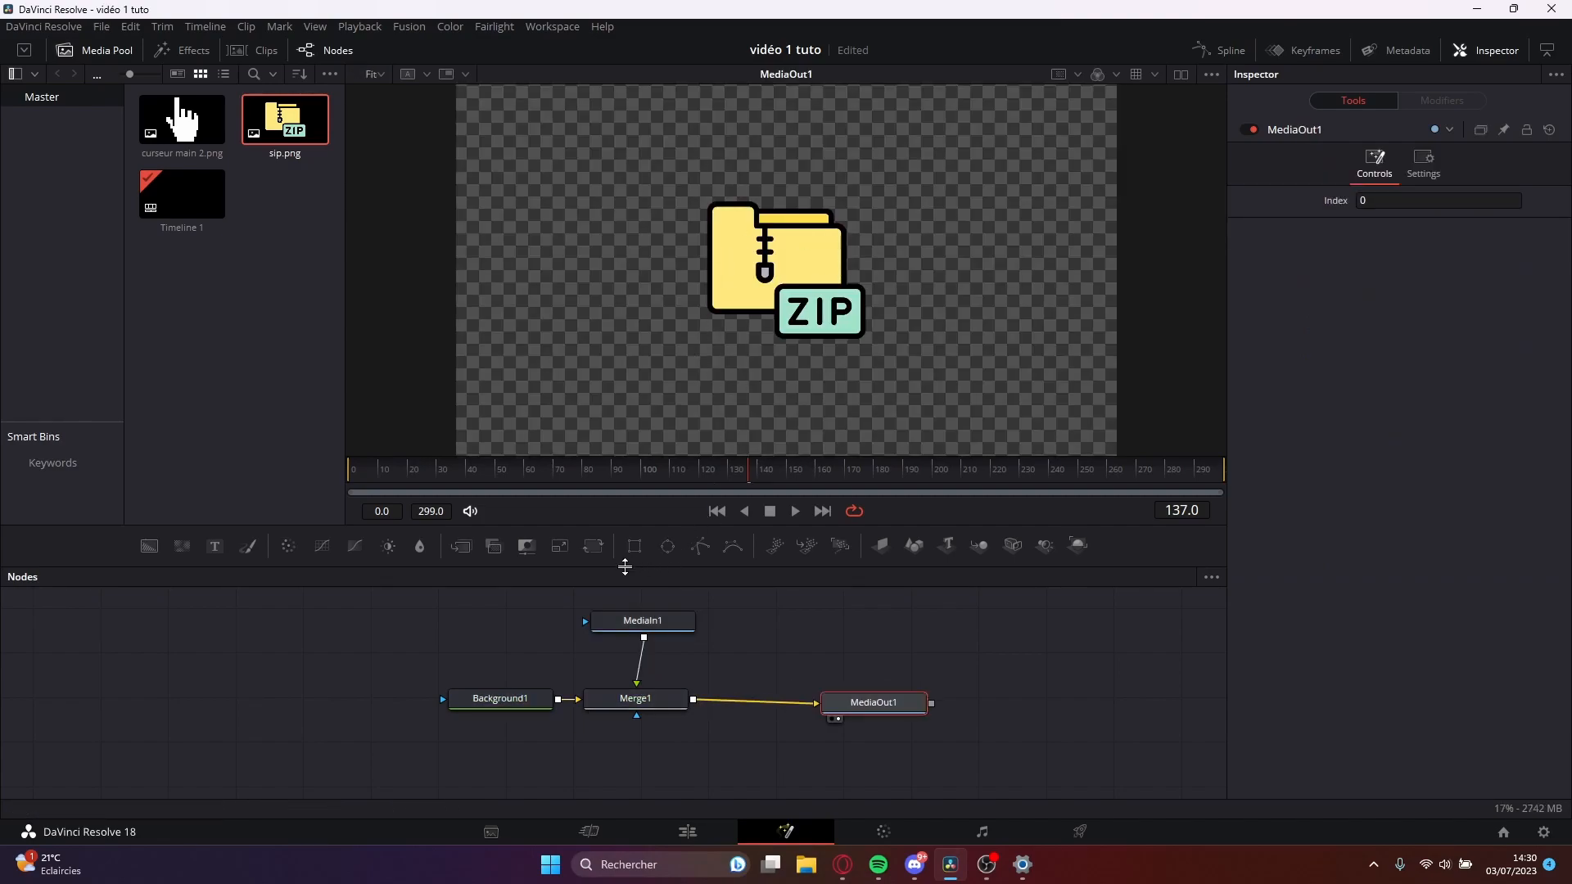
# Insert a Transform node between the sip.png input and Merge1, and keyframe its size at 0.0 on frame 0.
pyautogui.moveTo(664, 631); pyautogui.dragTo(650, 633)
pyautogui.click(650, 633)
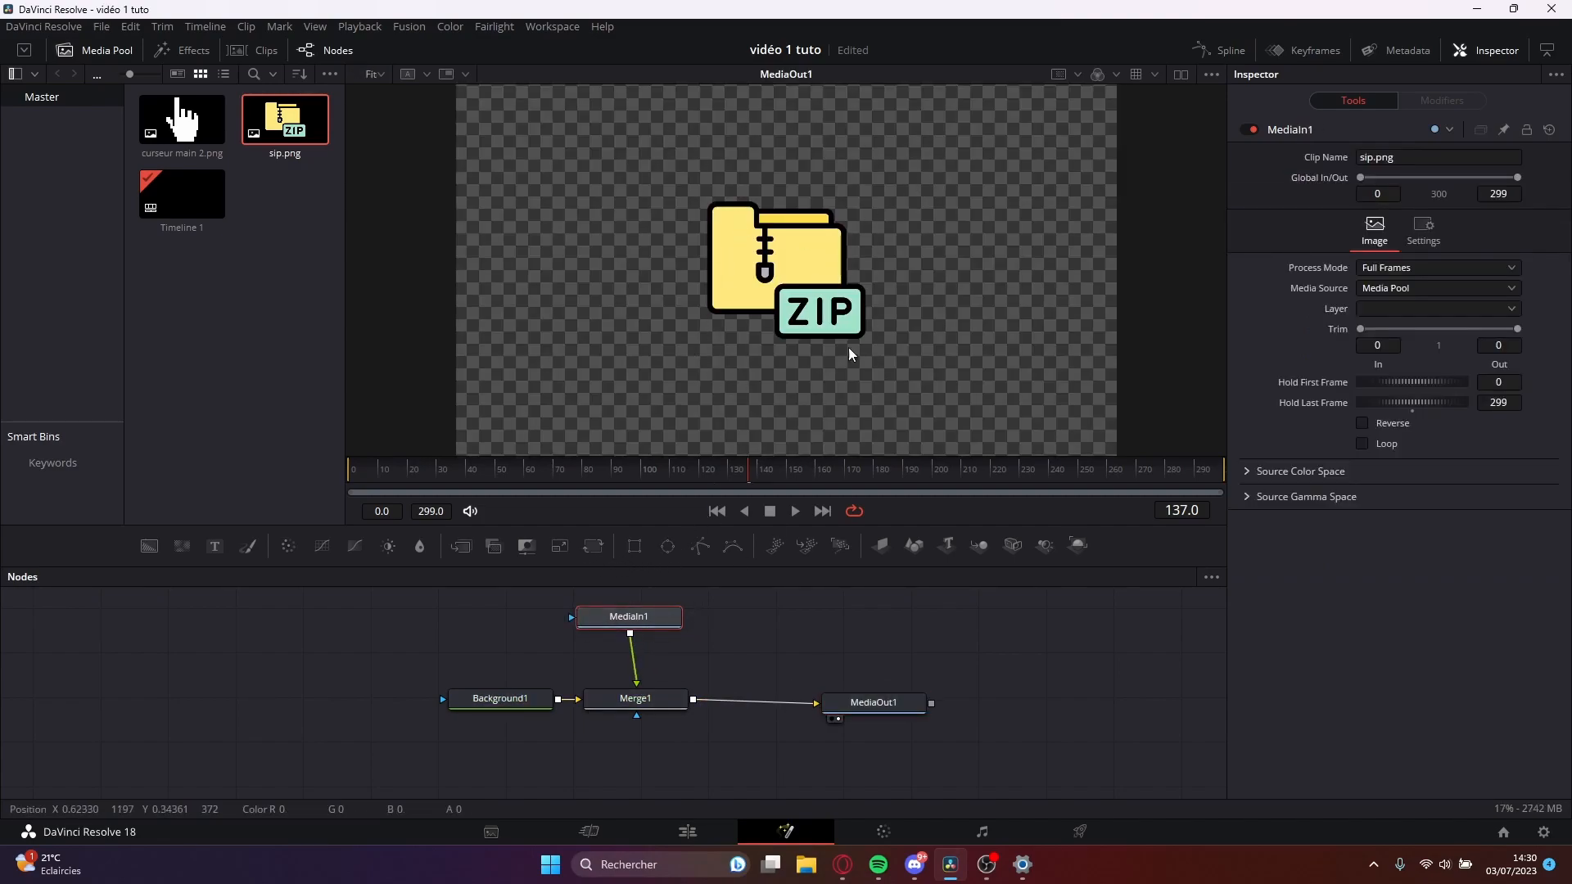
pyautogui.moveTo(646, 634); pyautogui.dragTo(657, 628)
pyautogui.click(593, 546)
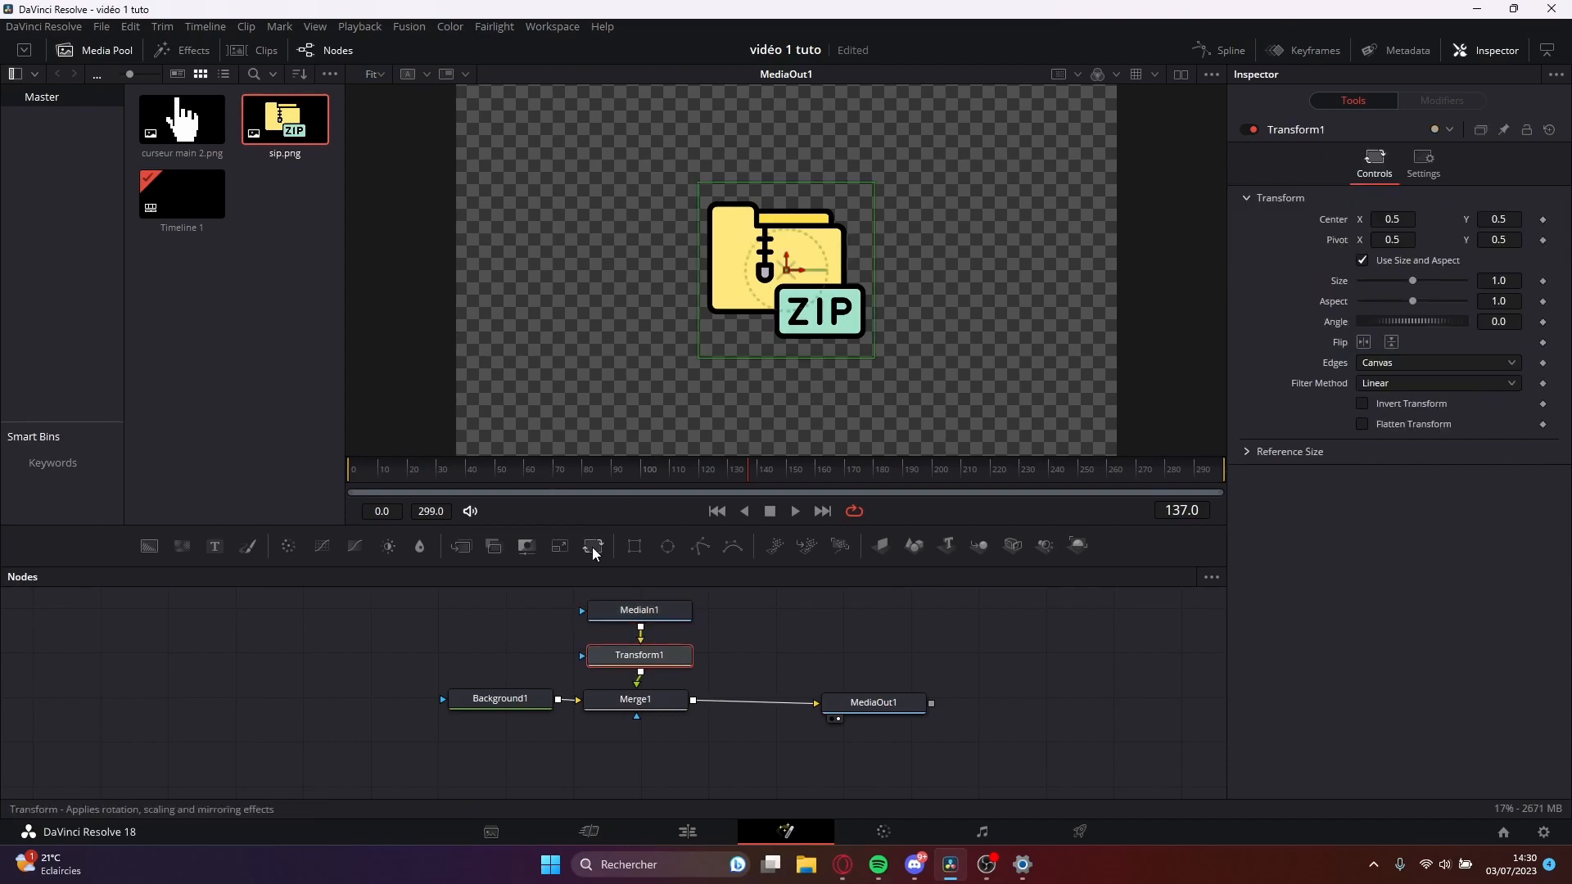
pyautogui.moveTo(699, 357); pyautogui.dragTo(689, 319)
pyautogui.hotkey('ctrl', 'z')
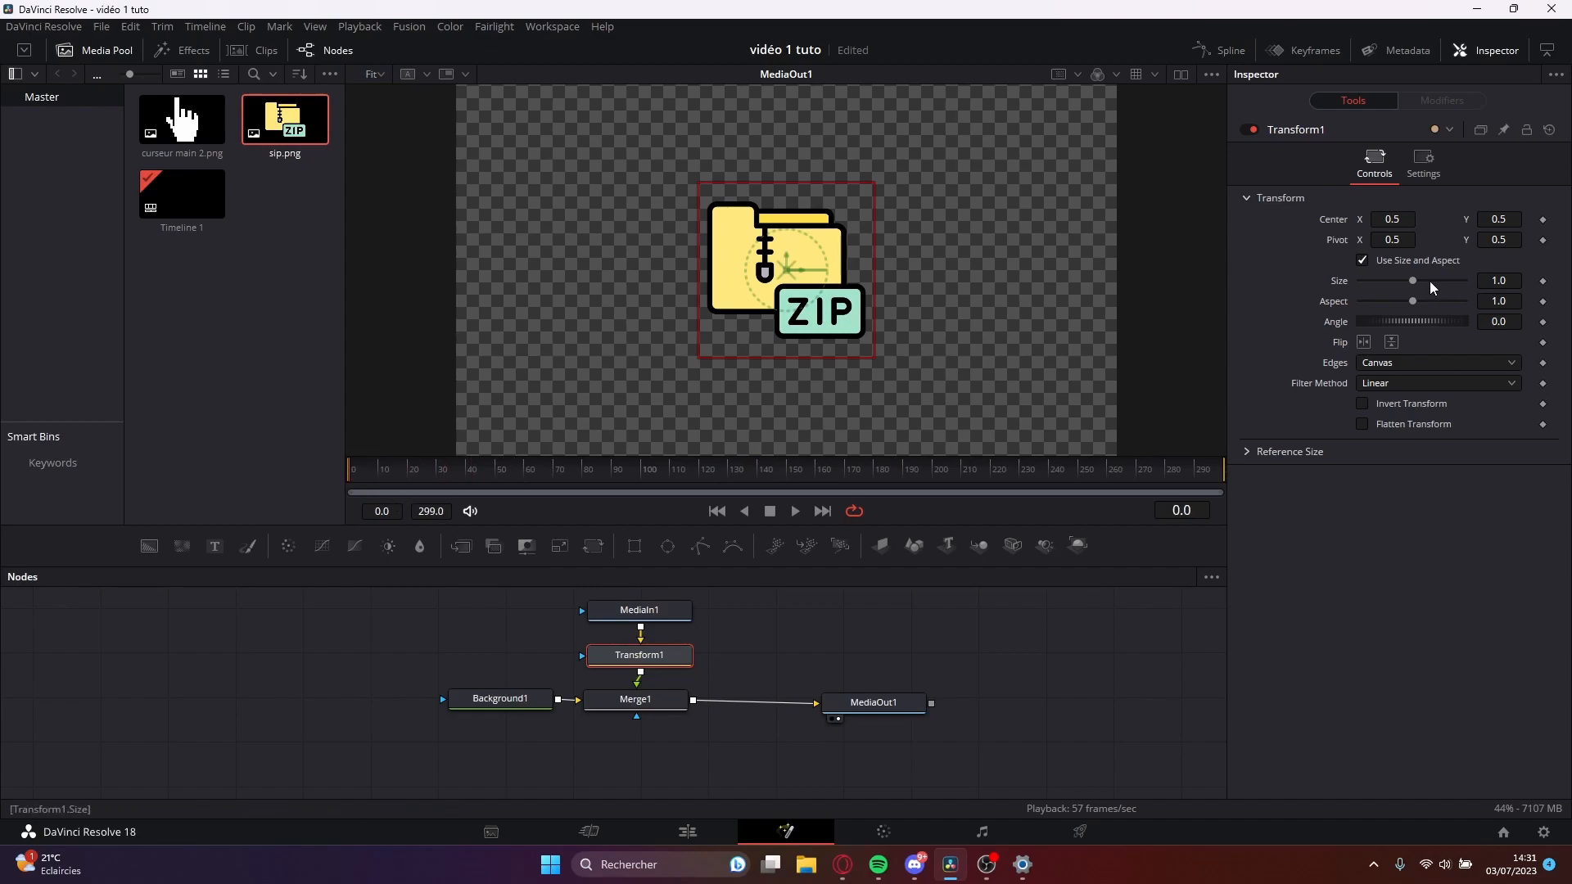
pyautogui.moveTo(1414, 286); pyautogui.dragTo(1301, 290)
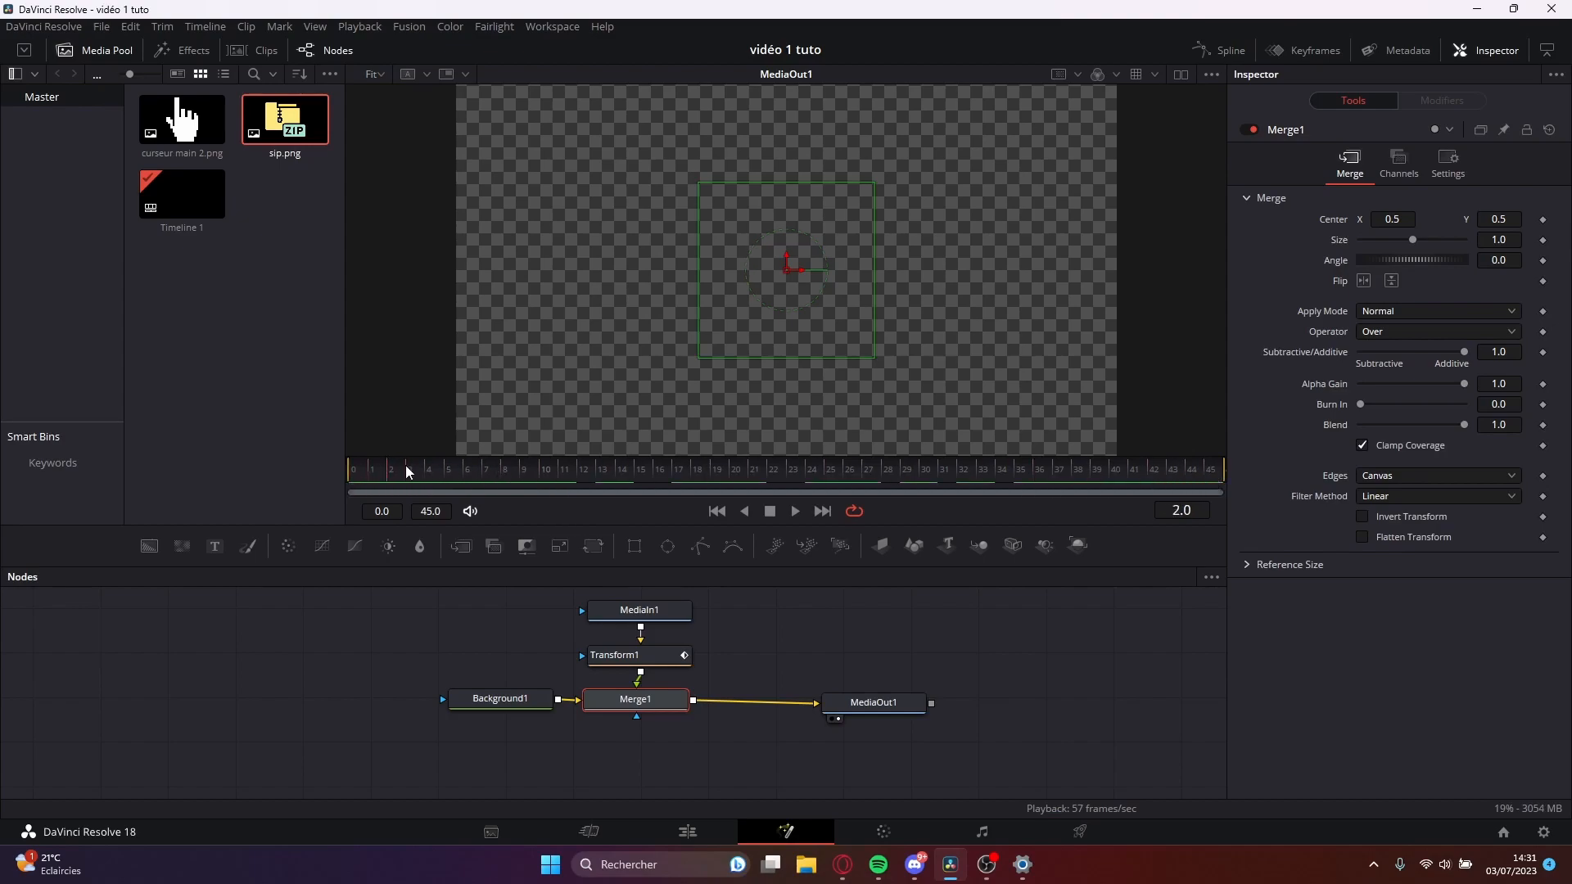
# Lengthen the Fusion Composition clip on the Cut page timeline so it ends at frame 195, and return to Fusion.
pyautogui.click(613, 822)
pyautogui.moveTo(765, 765); pyautogui.dragTo(1103, 775)
pyautogui.click(763, 831)
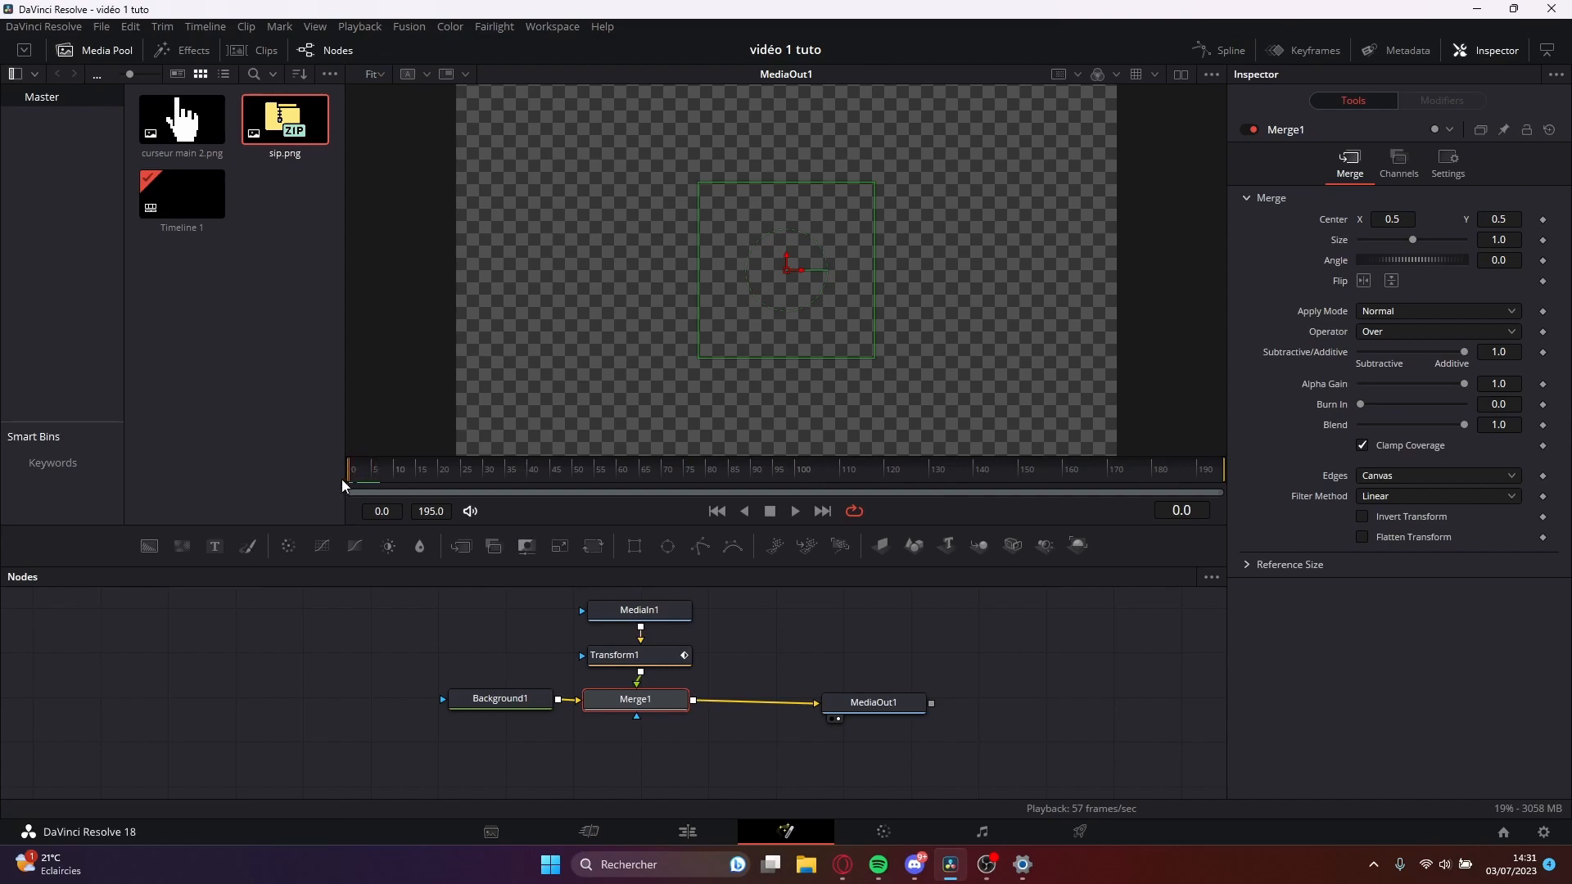
# Set Transform1's size to 1.44 at frame 5 and play the animation from the start.
pyautogui.click(648, 660)
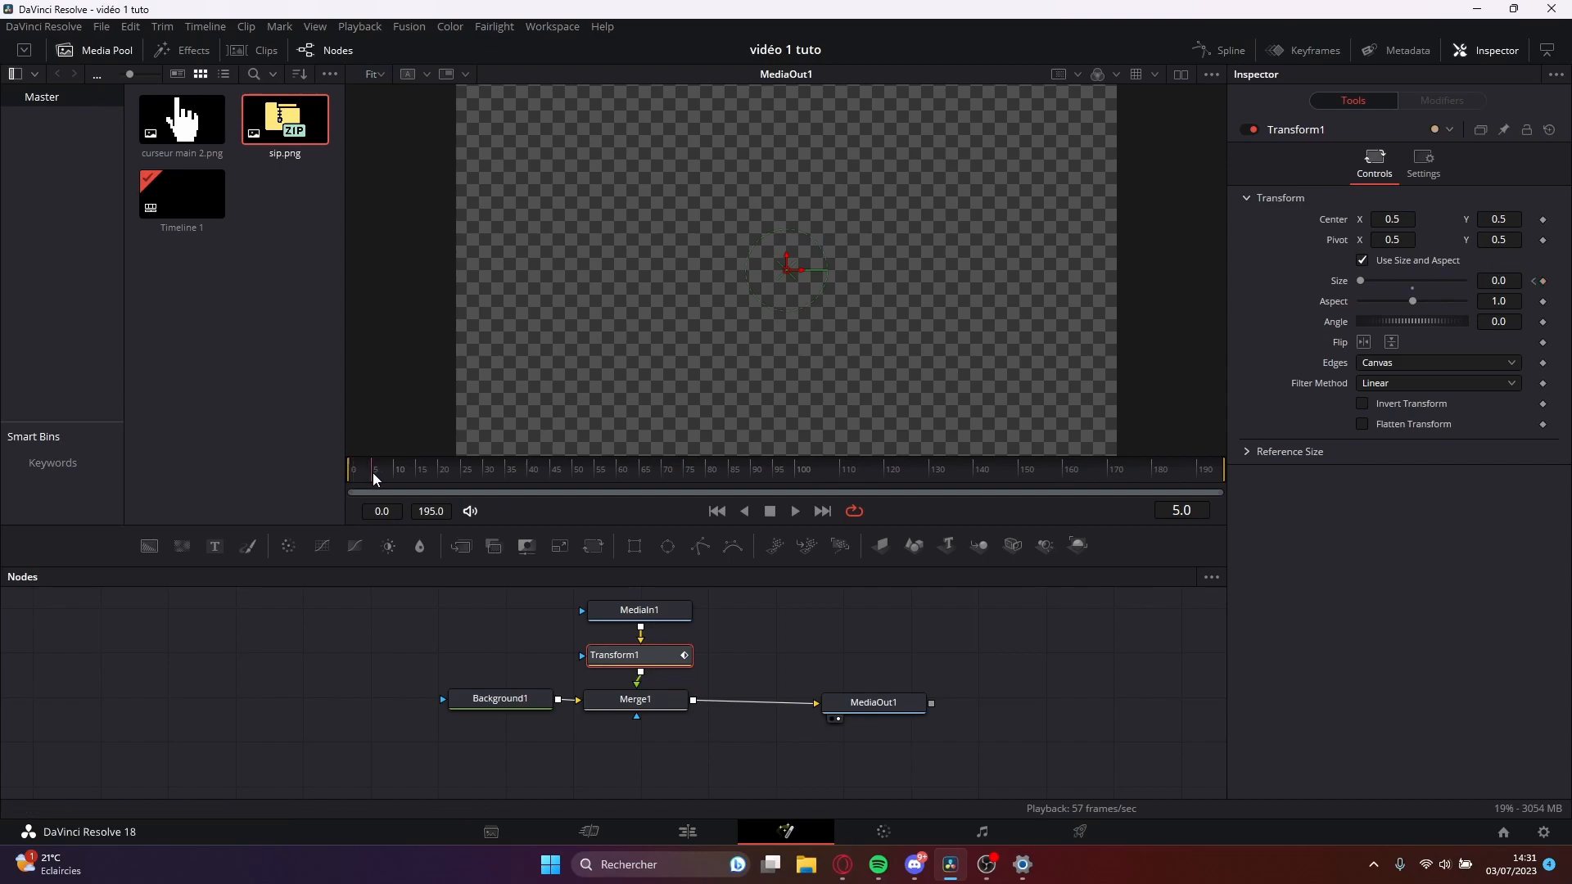
pyautogui.moveTo(1359, 282); pyautogui.dragTo(1418, 287)
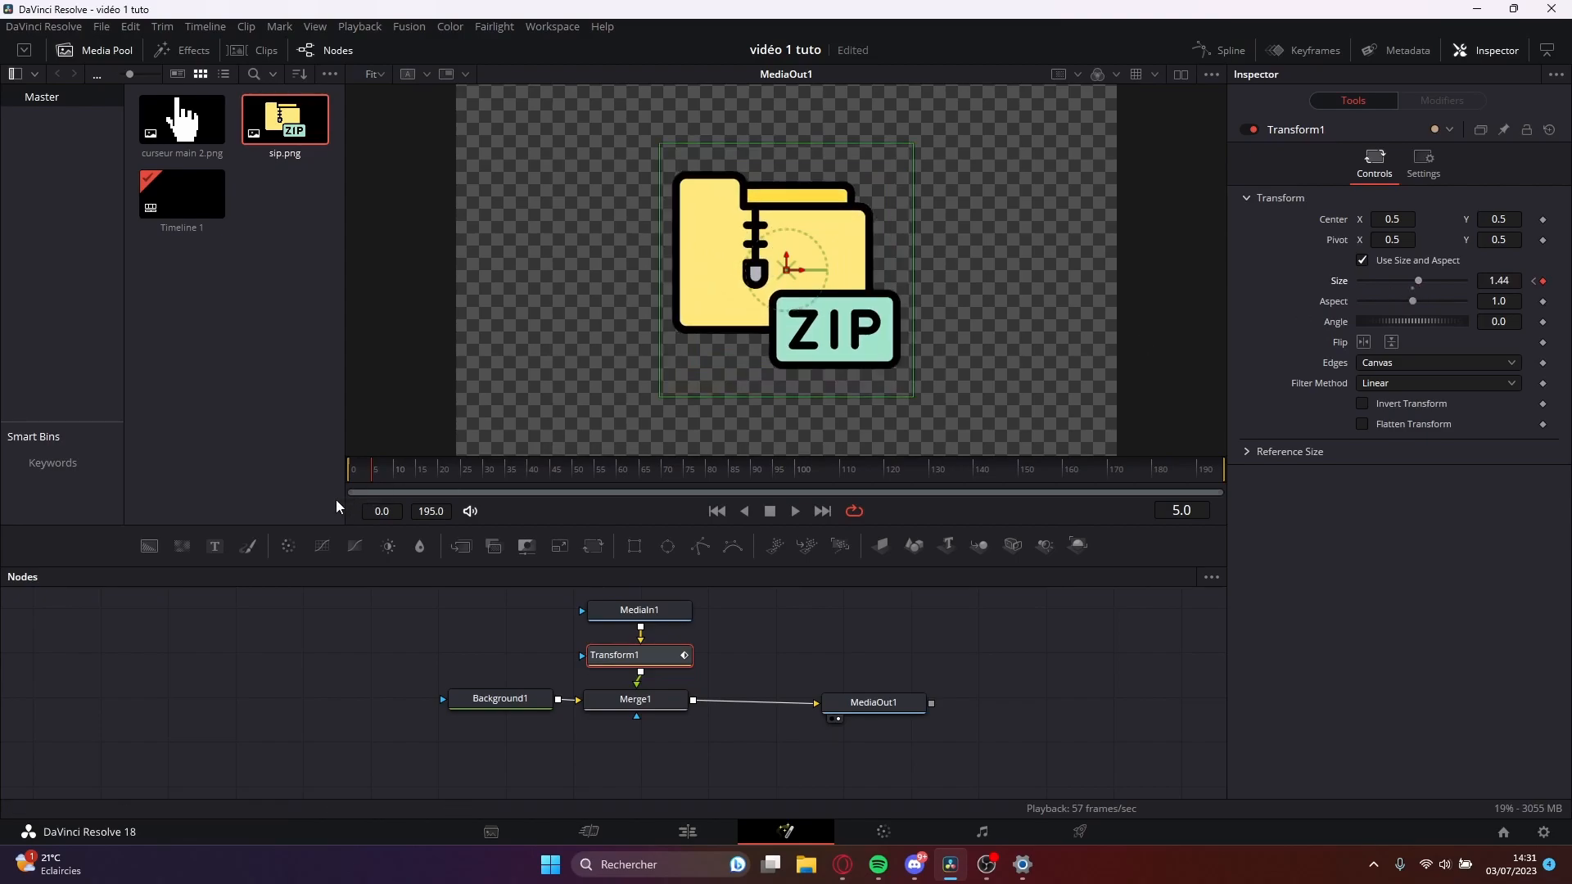
pyautogui.press('space')
pyautogui.click(347, 472)
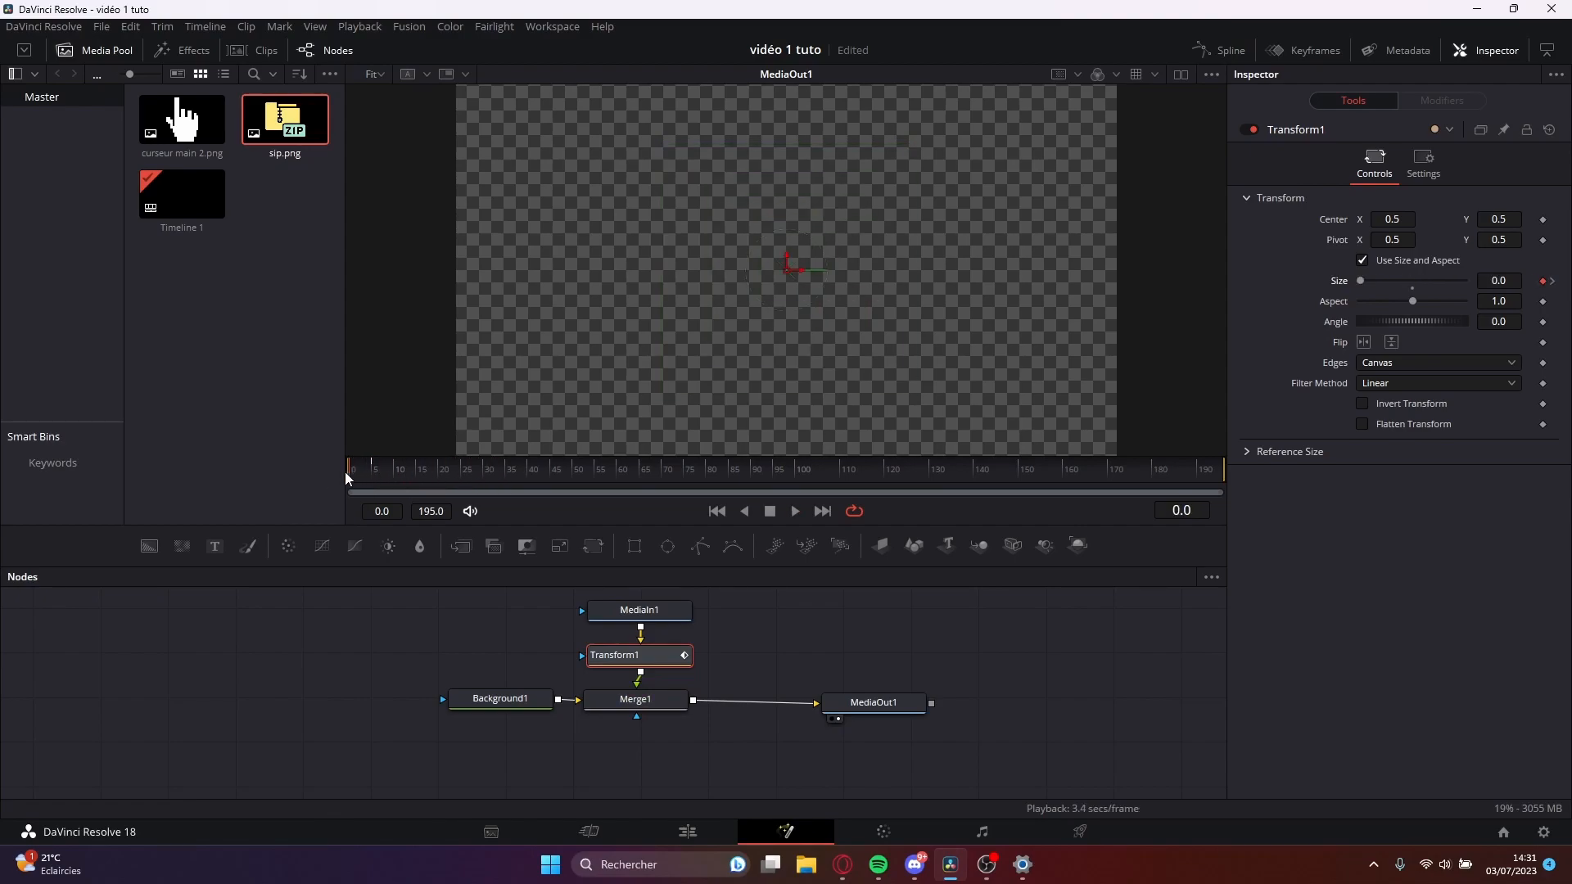
pyautogui.click(348, 469)
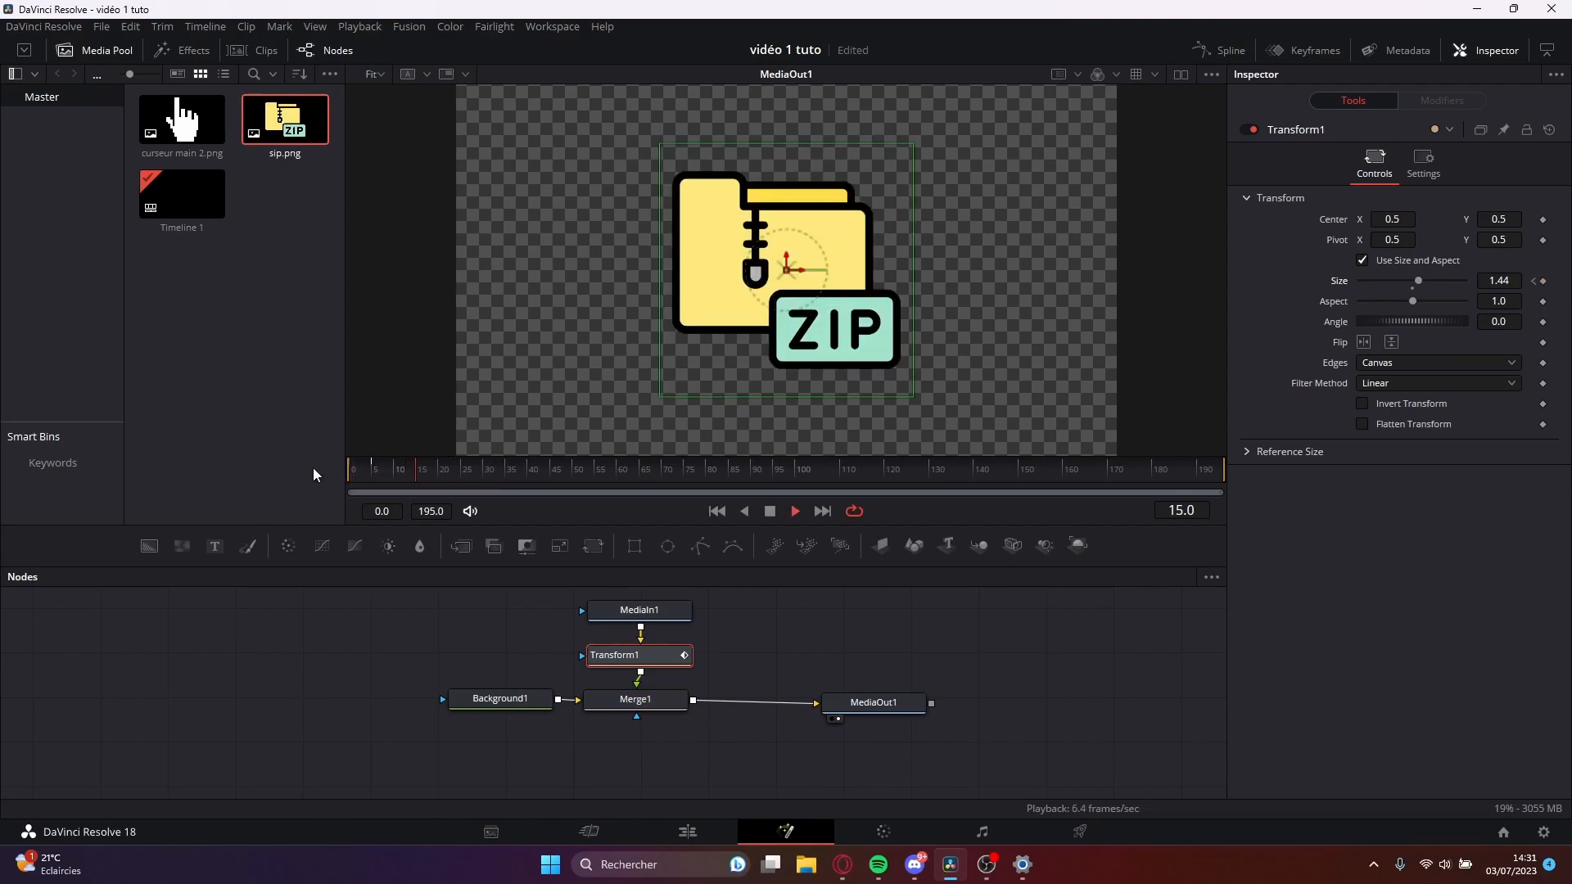
# Keyframe Transform1's size at 2.33 on frame 5 and at 1.76 on frame 10.
pyautogui.click(376, 475)
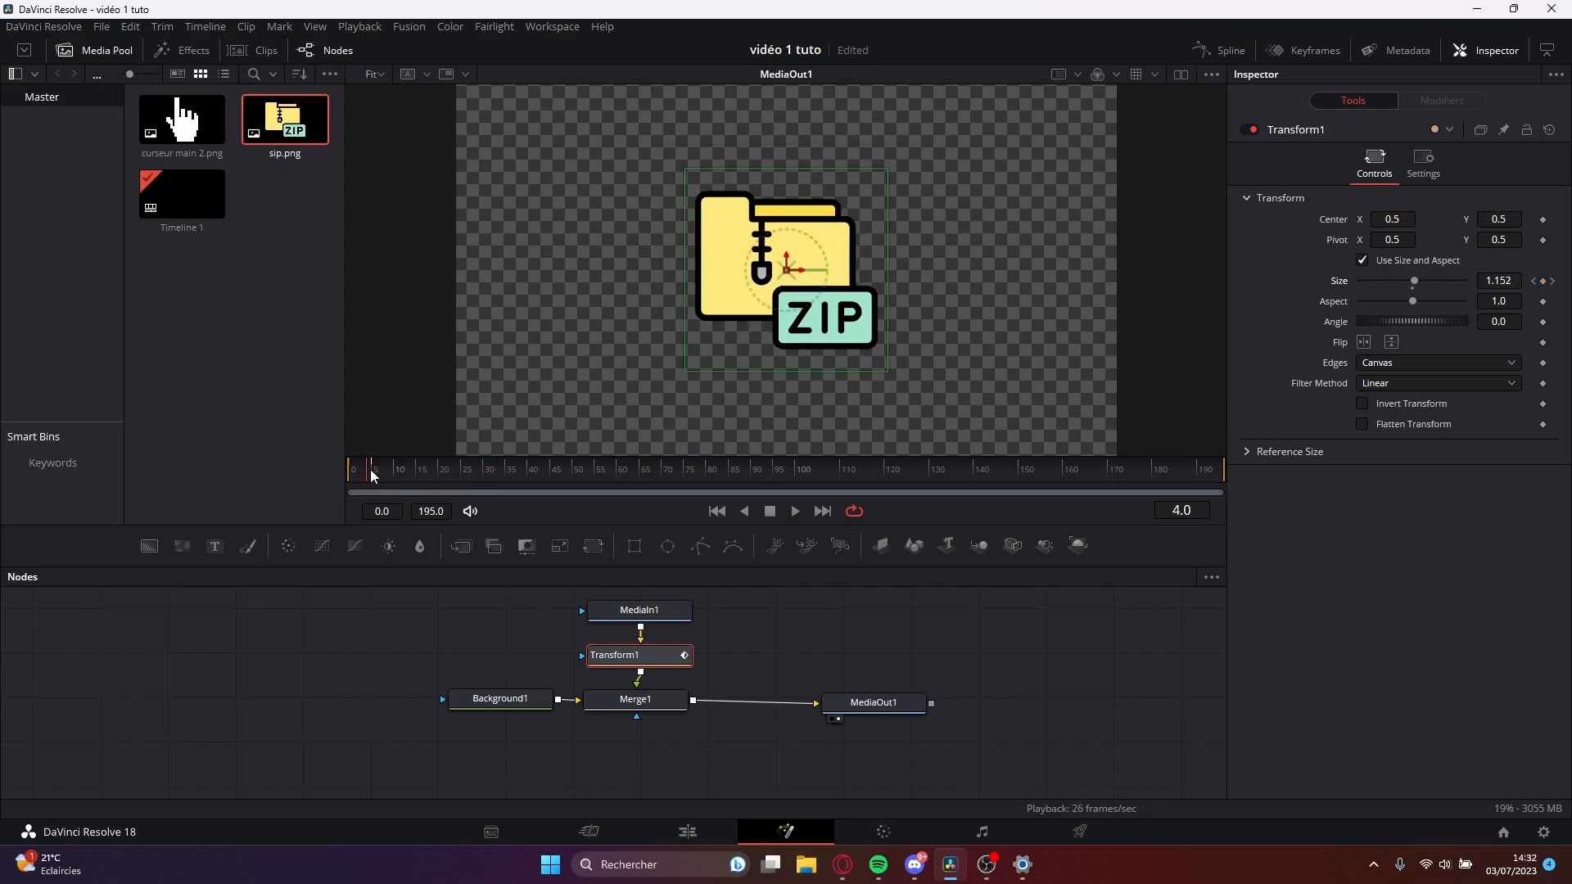
pyautogui.moveTo(1423, 281); pyautogui.dragTo(1431, 283)
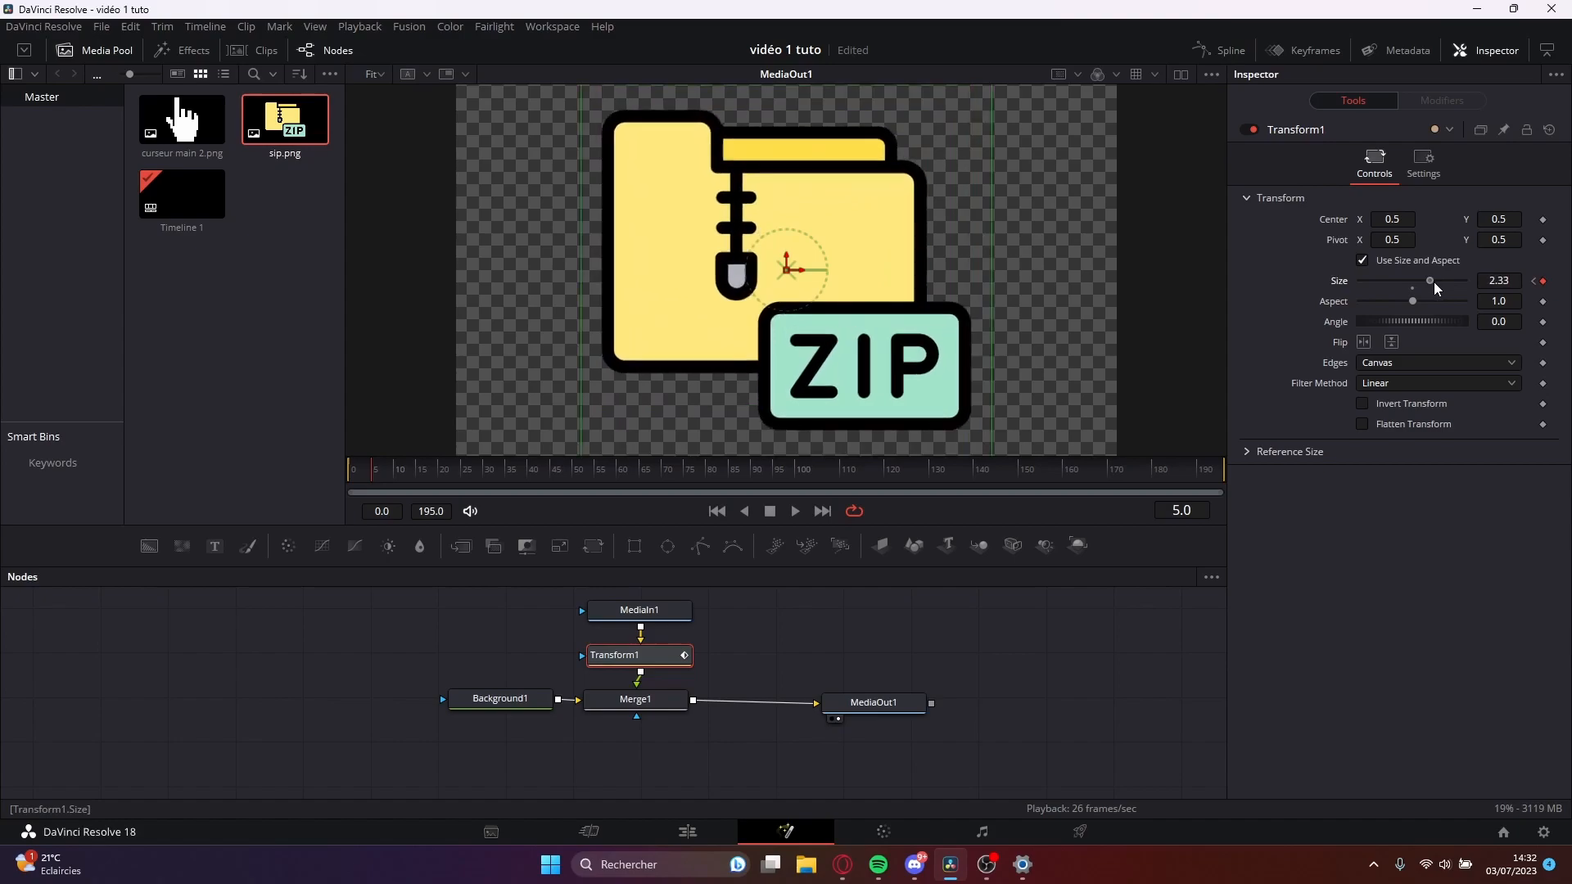
pyautogui.moveTo(393, 474); pyautogui.dragTo(429, 475)
pyautogui.press('Right')
pyautogui.moveTo(1433, 280); pyautogui.dragTo(1425, 287)
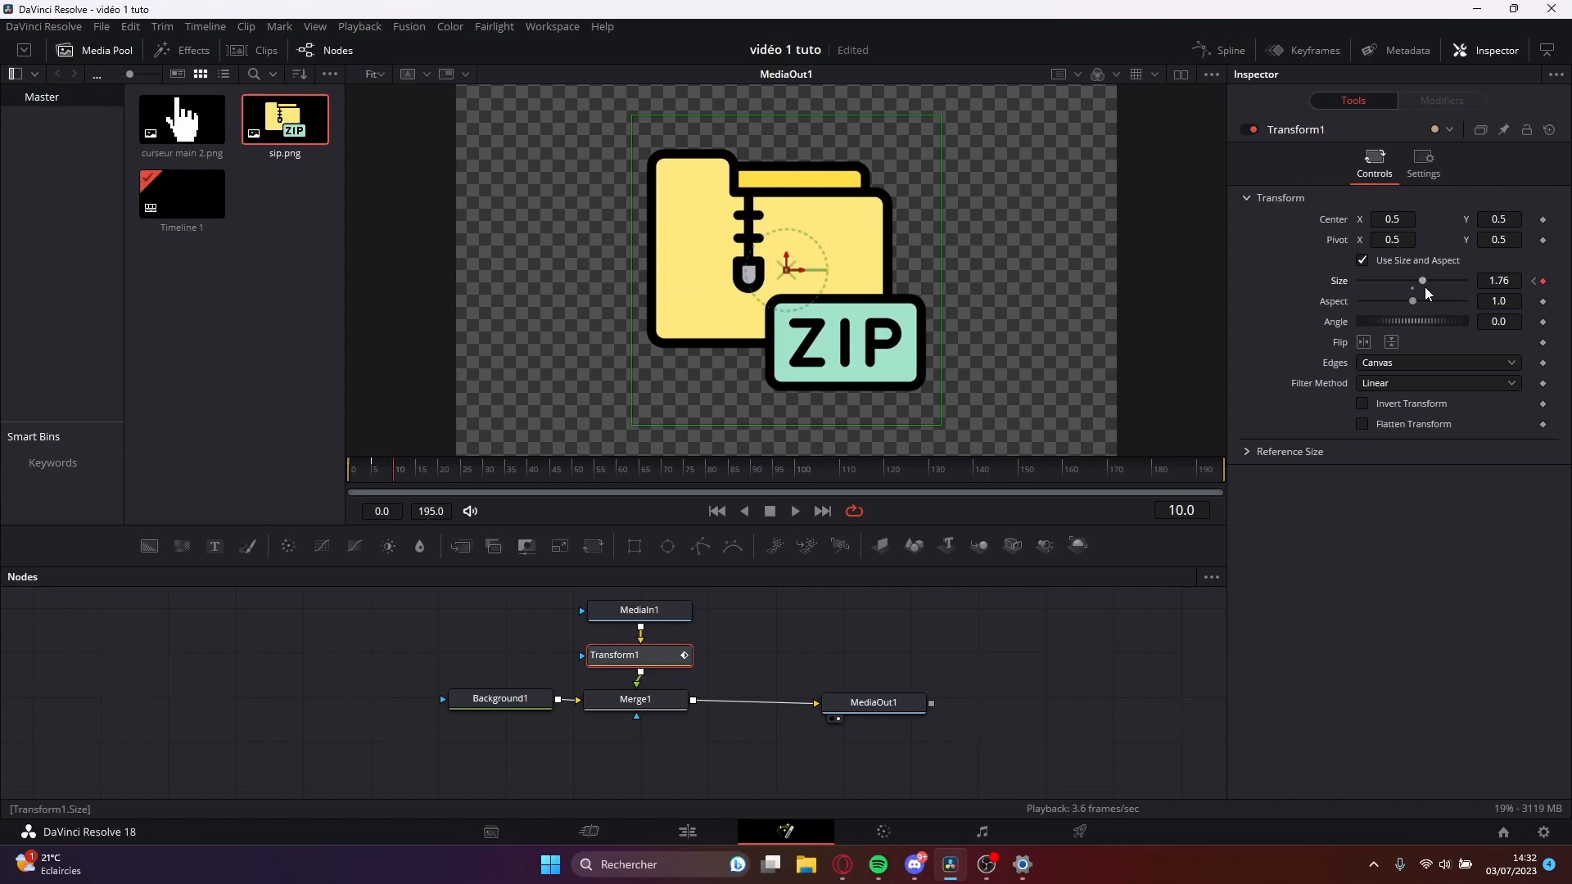
pyautogui.click(346, 476)
pyautogui.moveTo(346, 476); pyautogui.dragTo(307, 496)
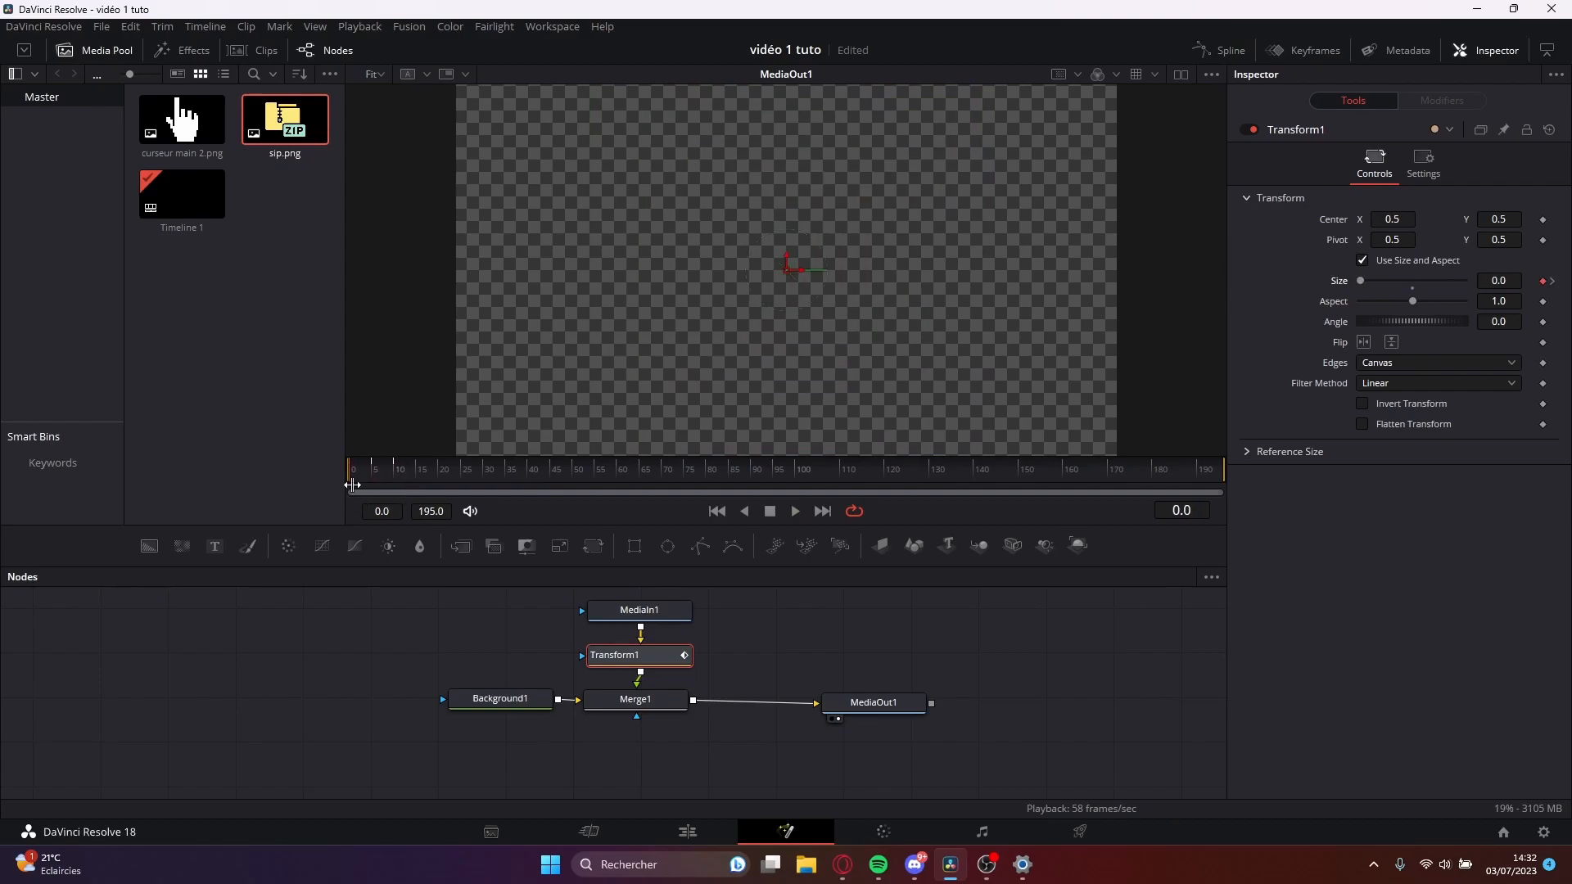
# Display Transform1's Size curve in the Spline editor and play the animation against it.
pyautogui.click(1221, 51)
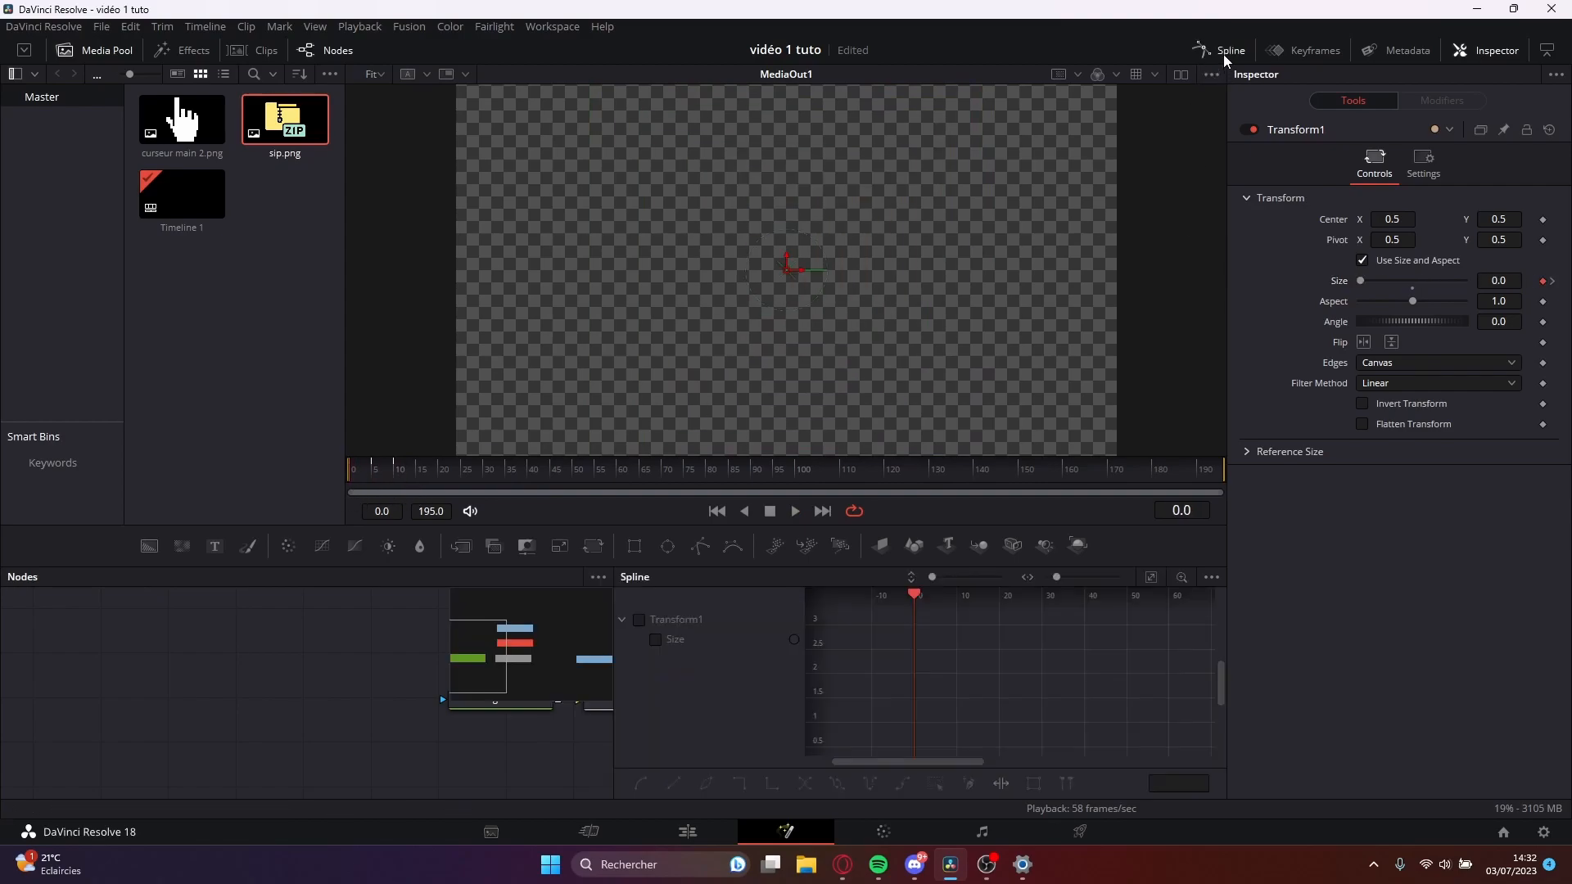
pyautogui.click(655, 639)
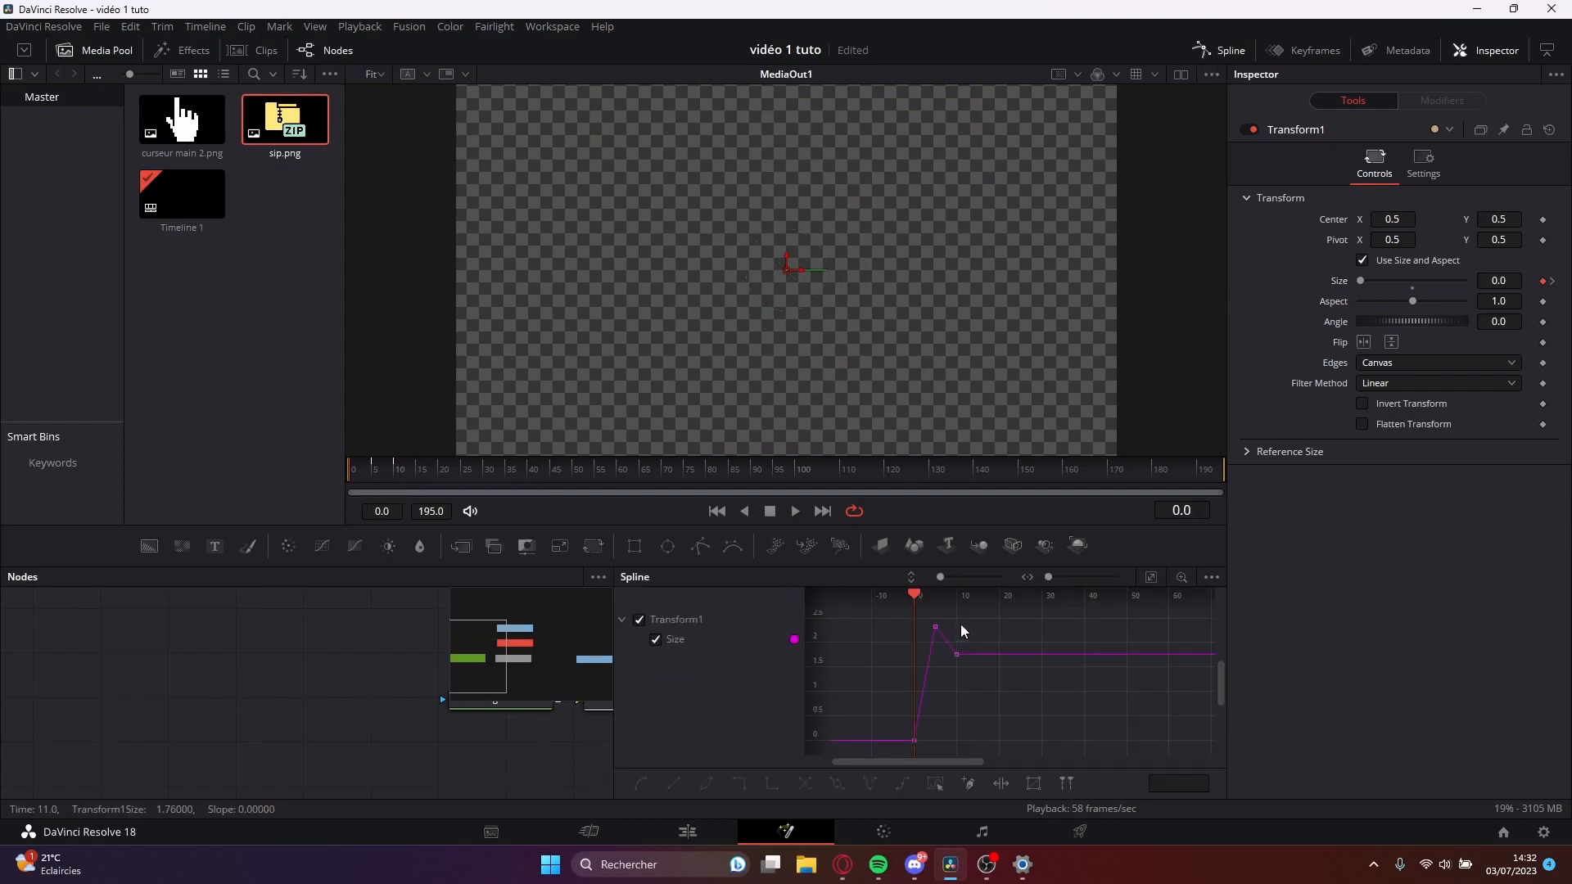
pyautogui.moveTo(1000, 678)
pyautogui.mouseDown()
pyautogui.moveTo(1049, 690)
pyautogui.moveTo(1023, 675)
pyautogui.mouseUp()
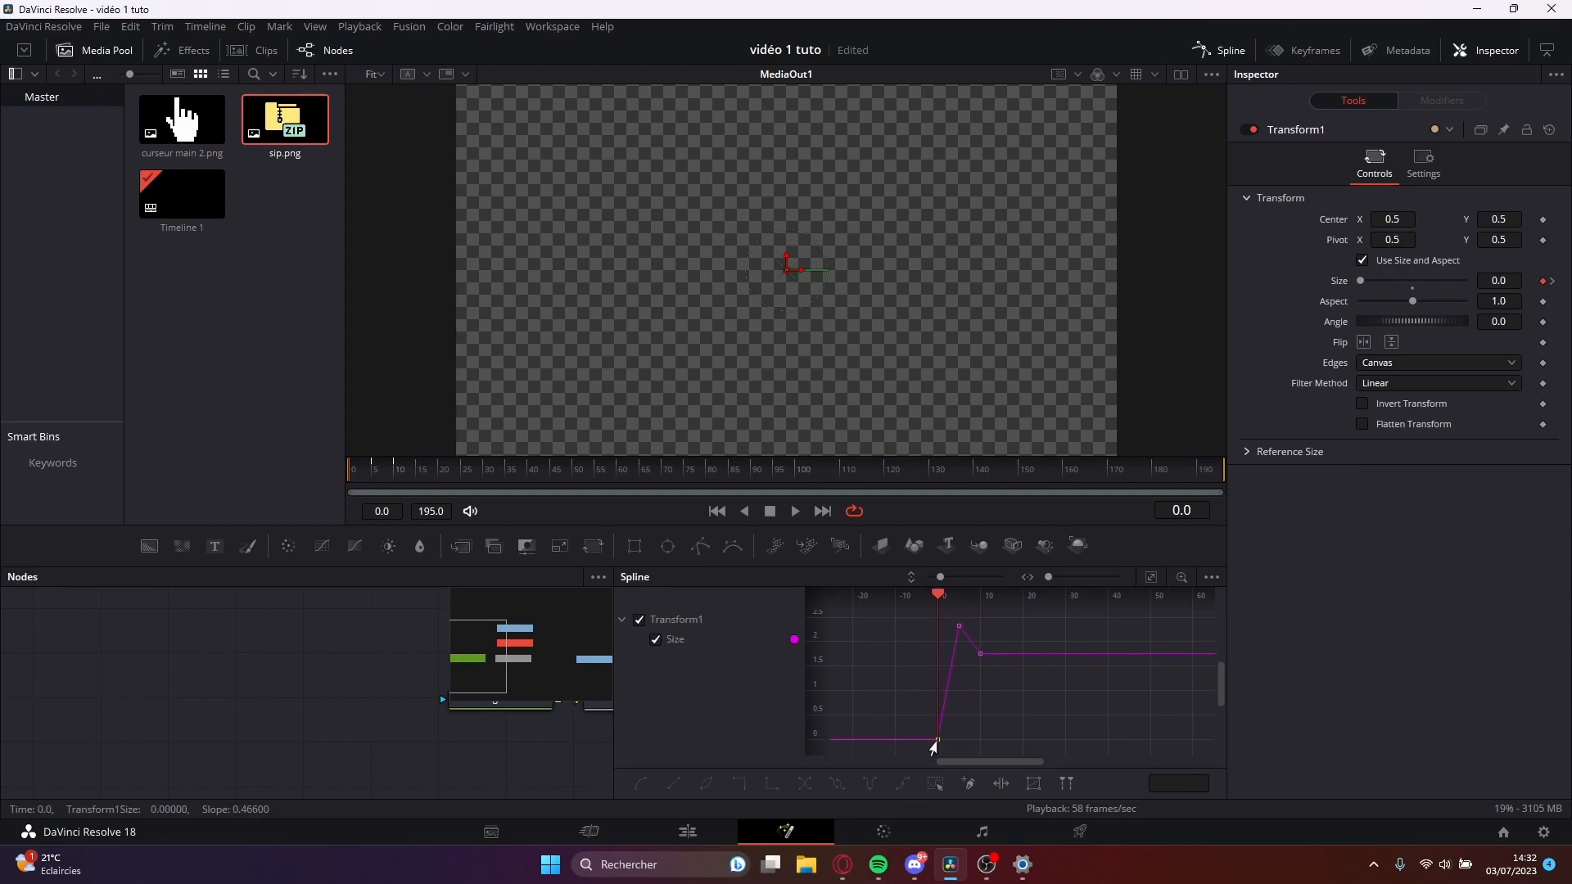
pyautogui.press('space')
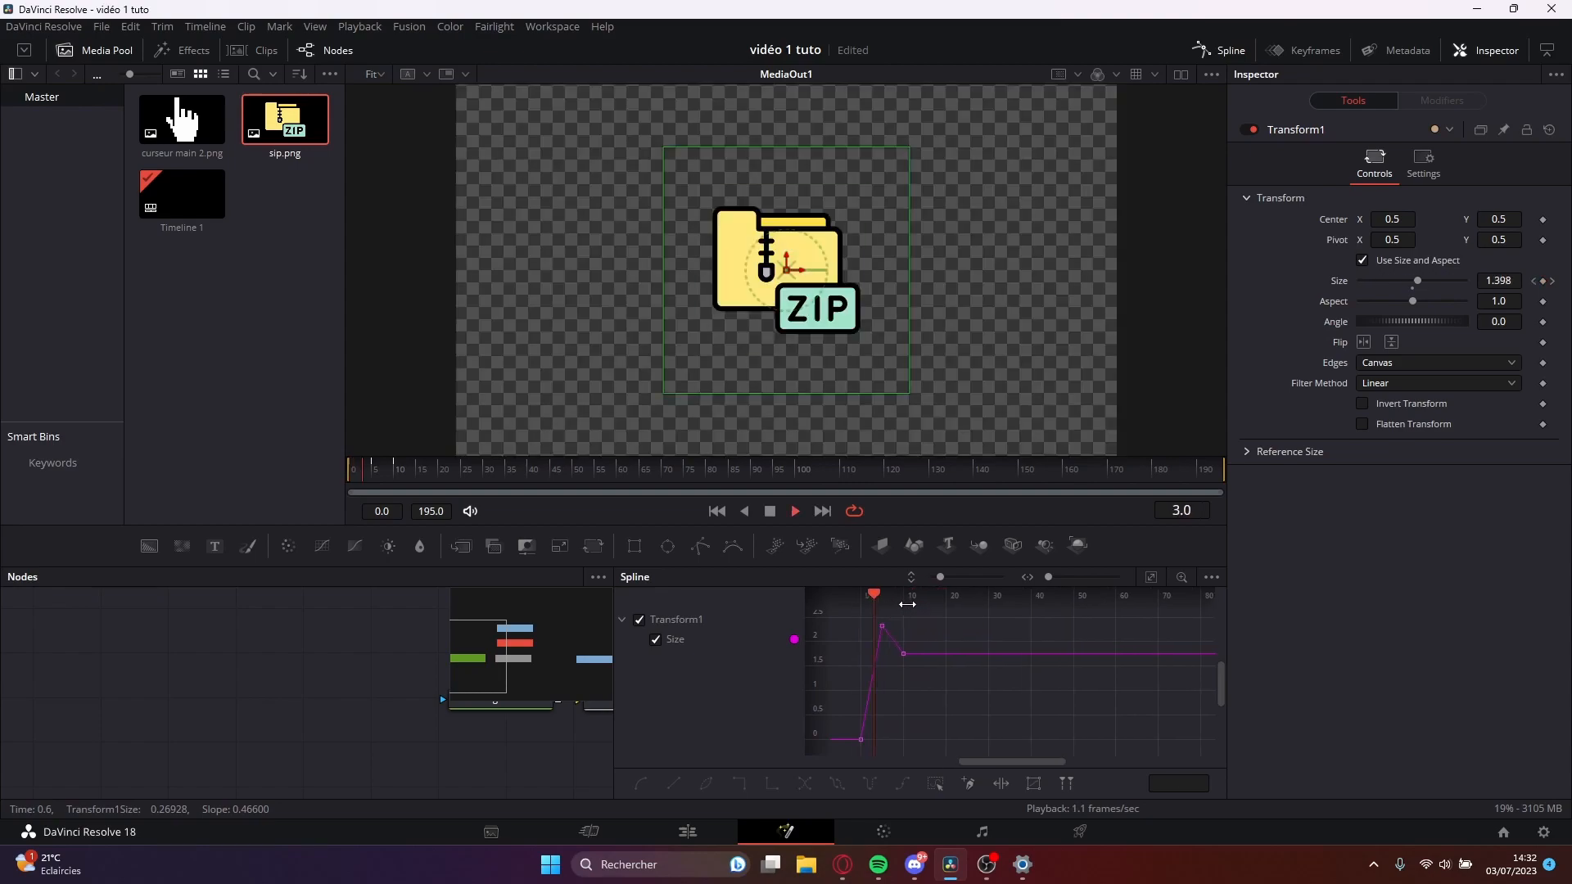
pyautogui.moveTo(919, 598); pyautogui.dragTo(822, 613)
# Smooth the Size curve of Transform1 at its keyframes on frames 0, 5 and 10.
pyautogui.moveTo(981, 773); pyautogui.dragTo(621, 784)
pyautogui.click(641, 783)
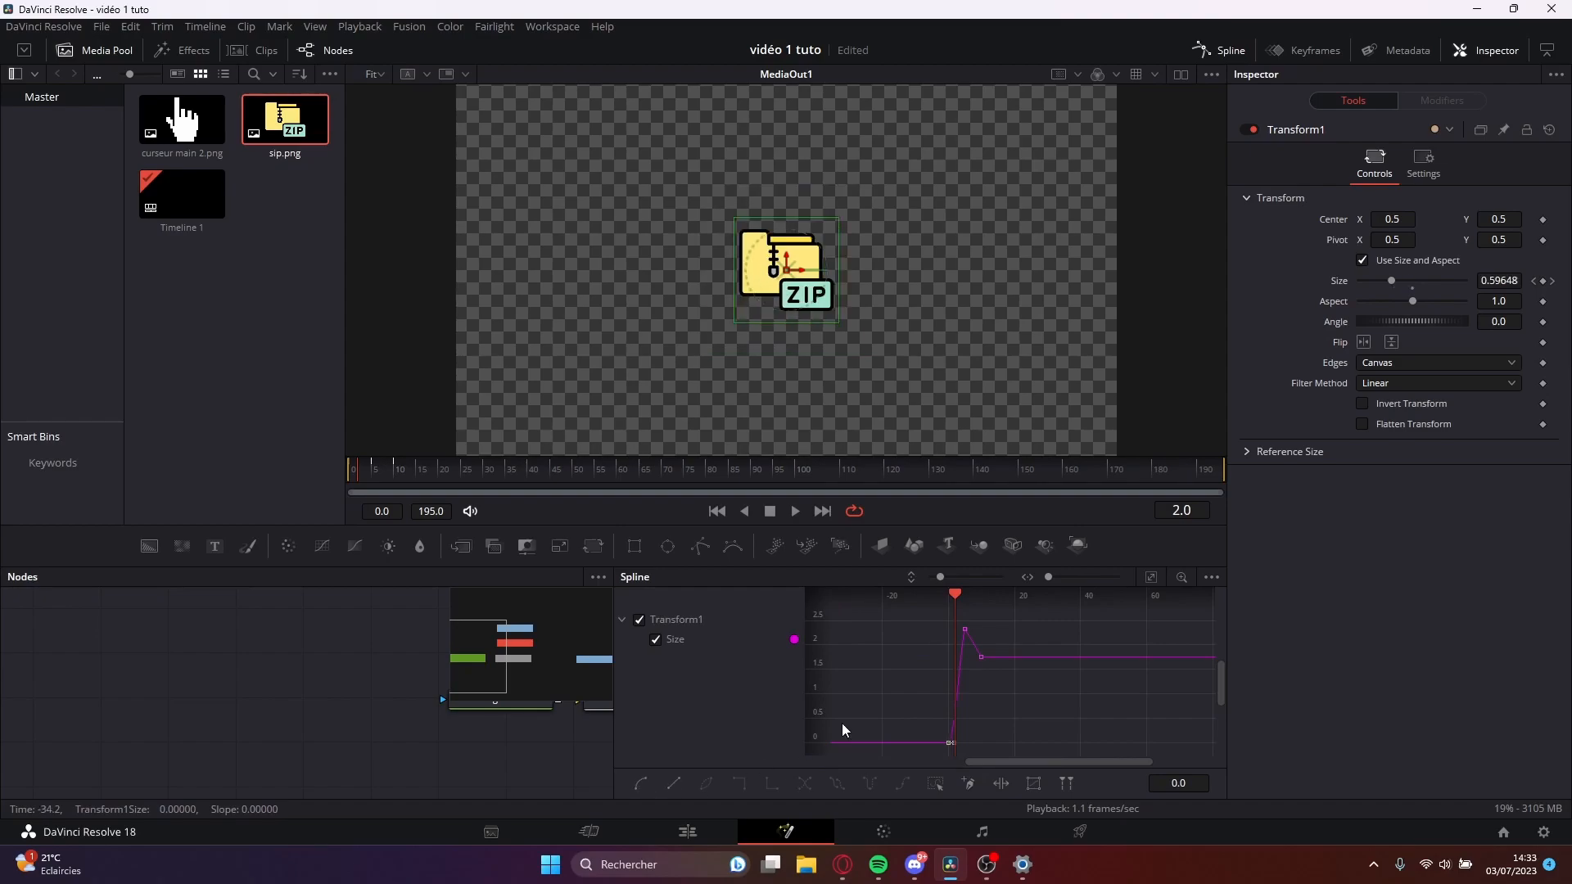
pyautogui.click(966, 629)
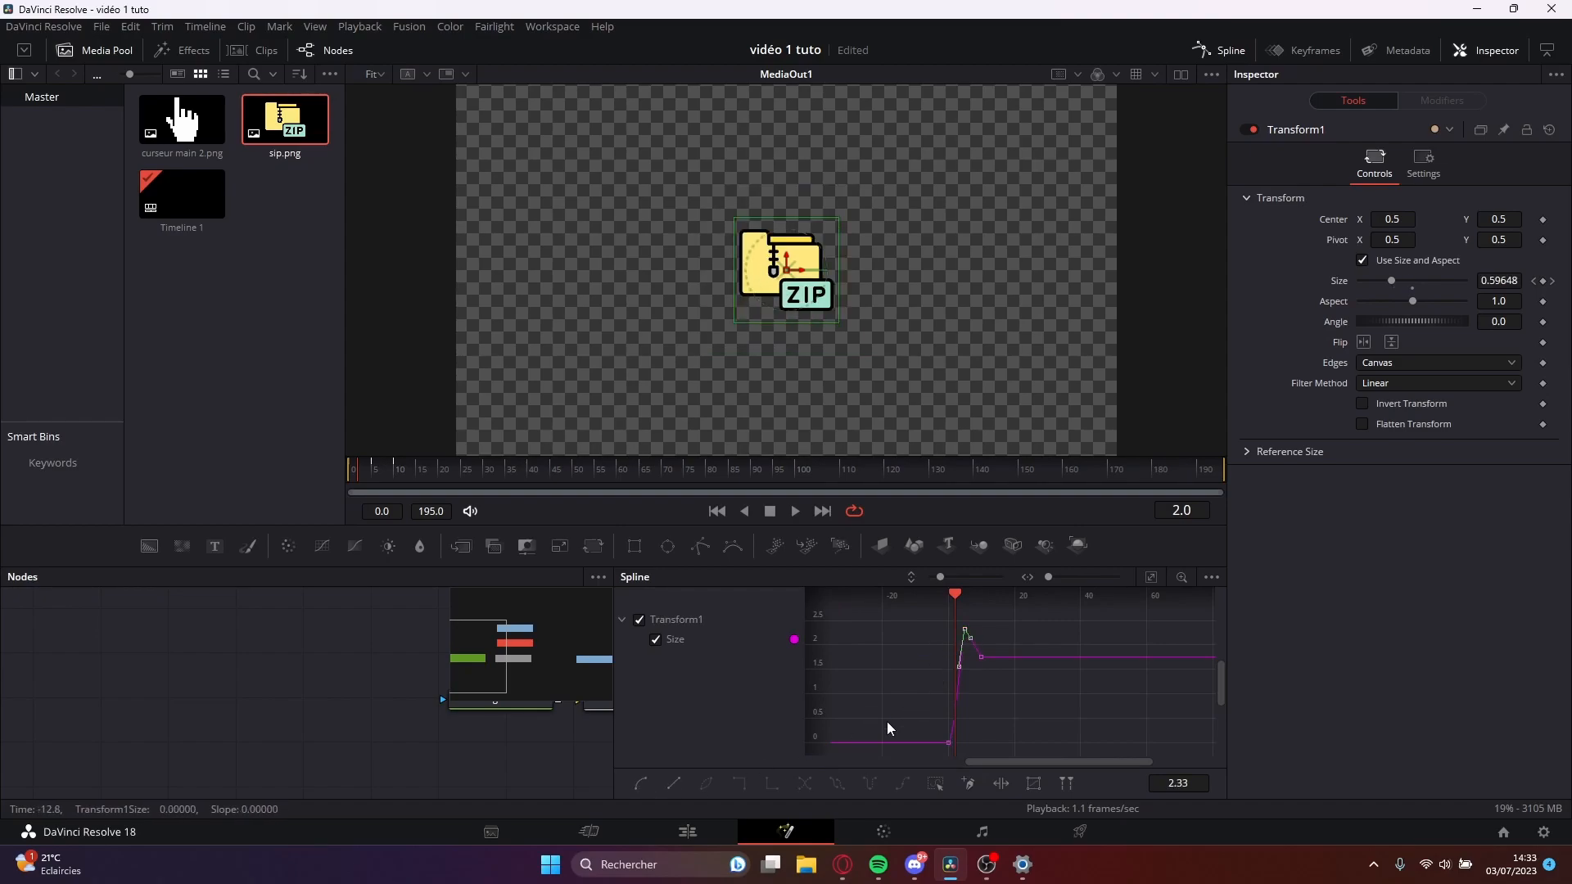
pyautogui.click(982, 658)
pyautogui.click(637, 784)
# Preview the smoothed size animation of the ZIP folder and close the Spline editor.
pyautogui.moveTo(364, 475); pyautogui.dragTo(913, 483)
pyautogui.moveTo(1107, 493); pyautogui.dragTo(487, 499)
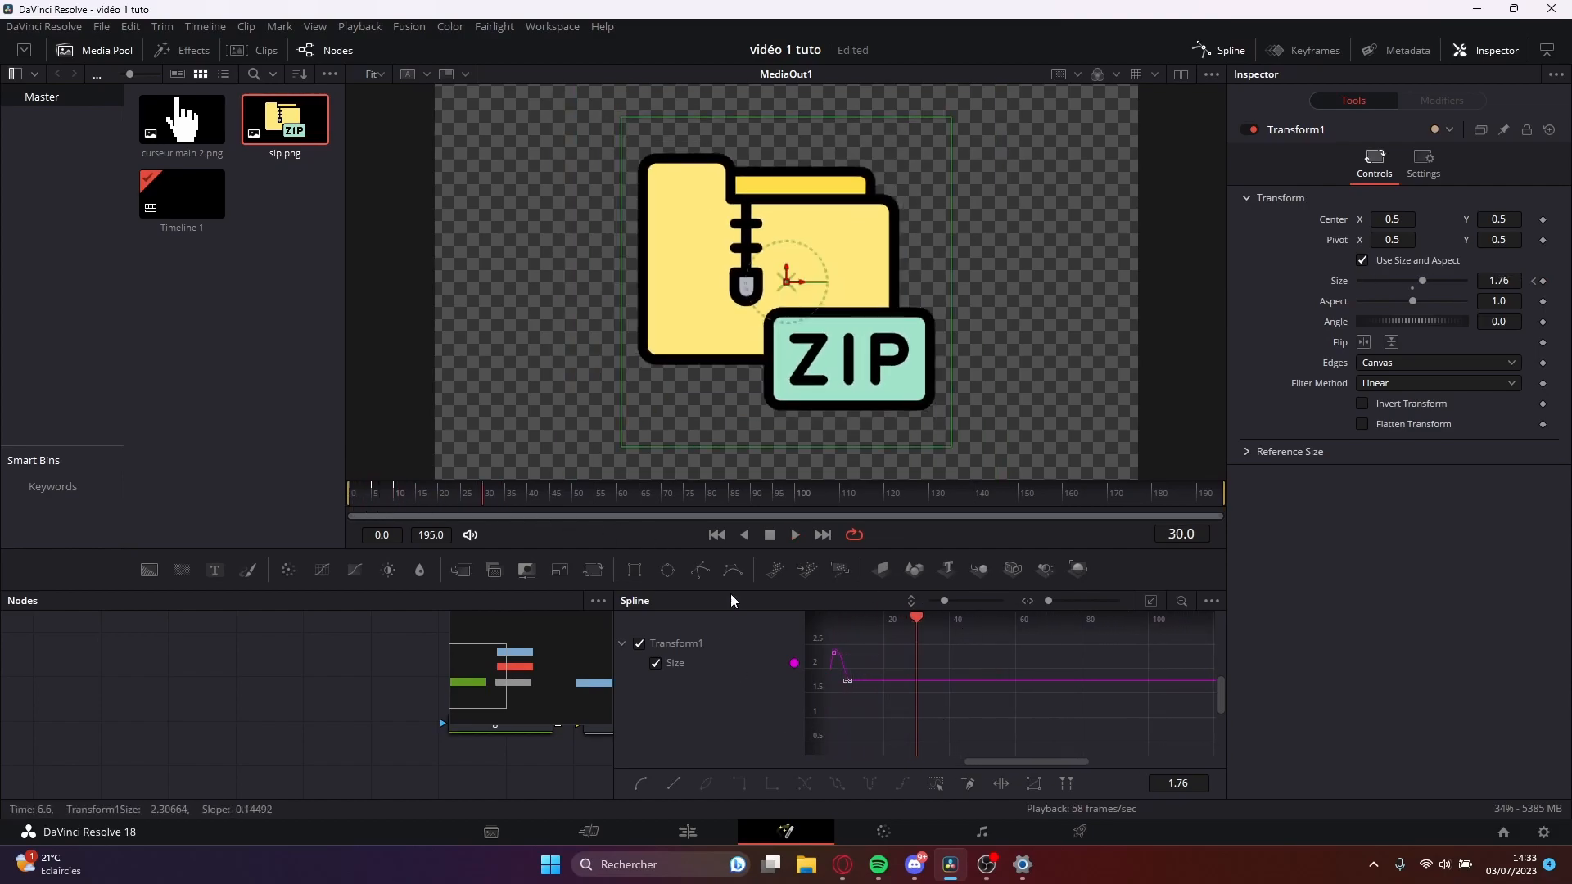
pyautogui.click(1196, 53)
pyautogui.press('space')
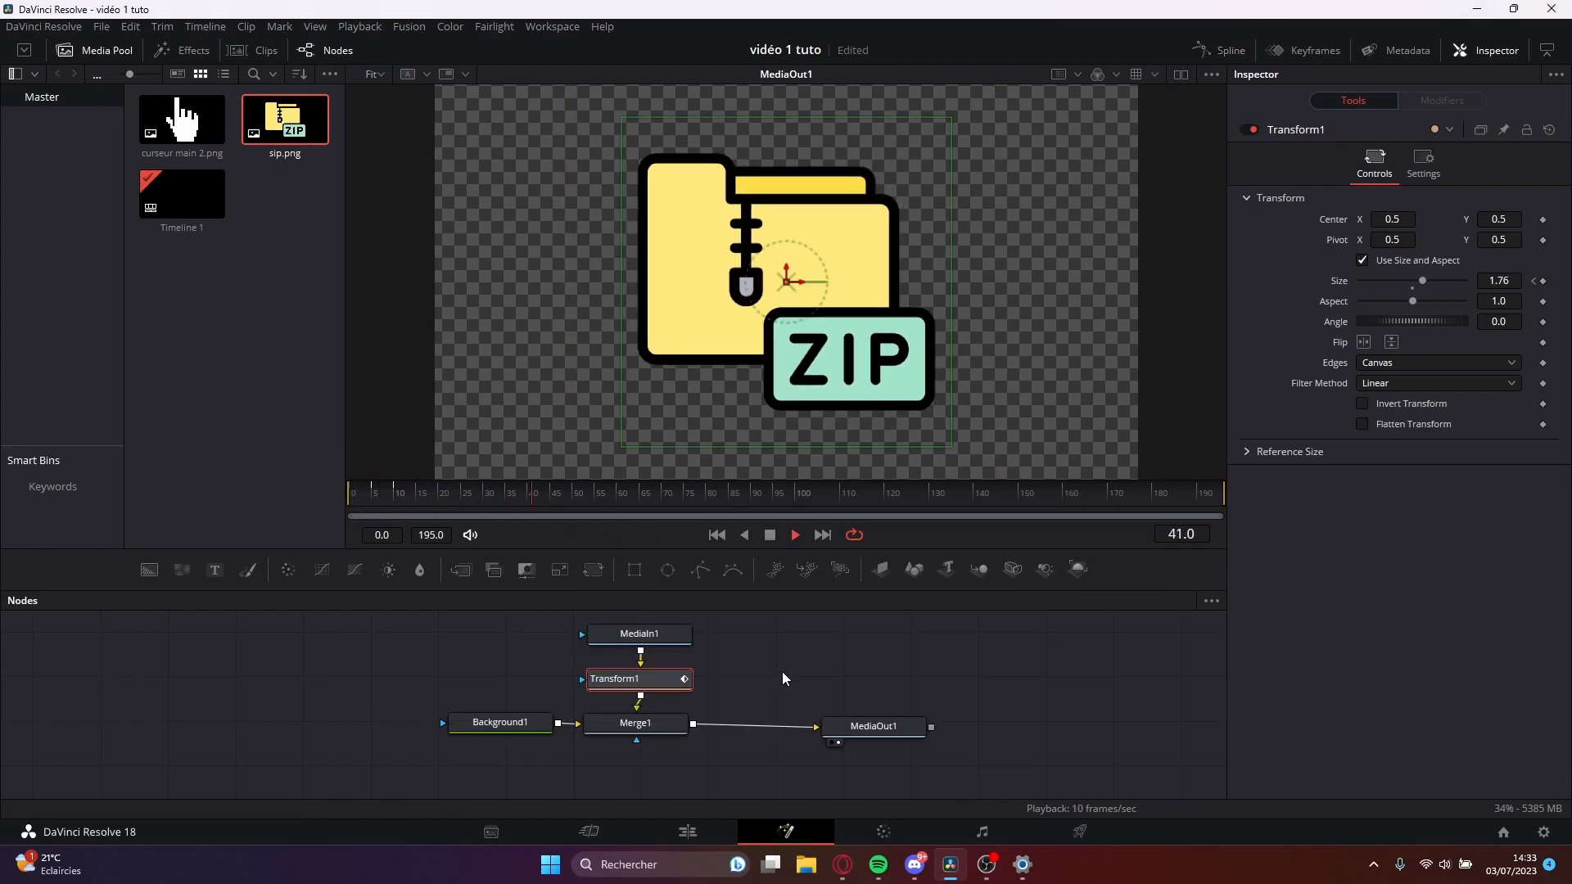
pyautogui.click(718, 533)
# Add curseur main 2.png to the node graph and merge it over Merge1's output, ahead of MediaOut1.
pyautogui.moveTo(177, 114); pyautogui.dragTo(691, 736)
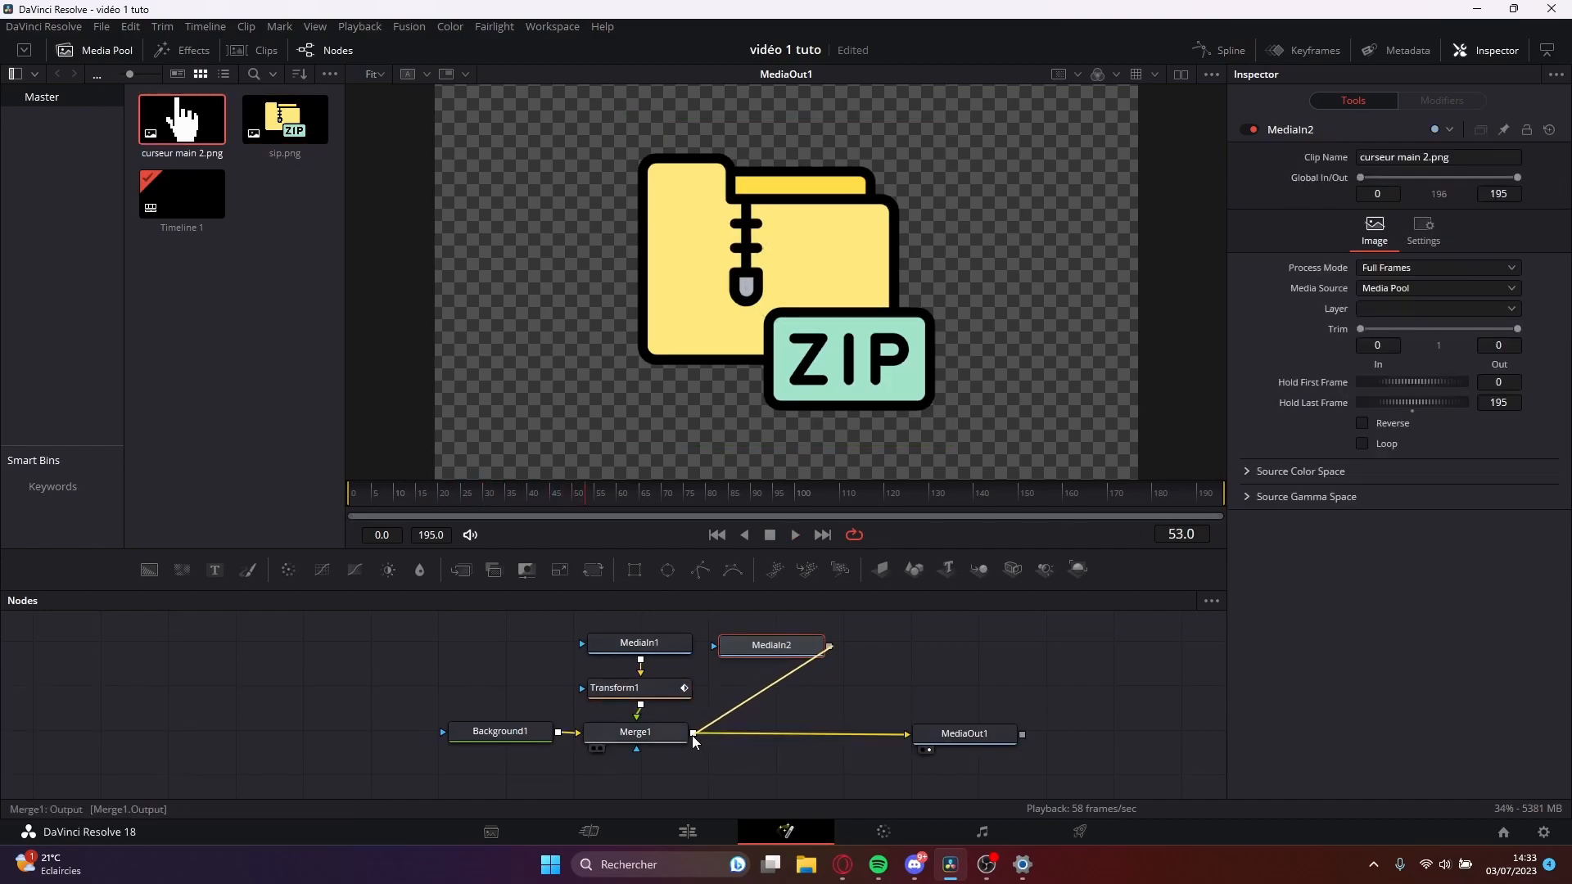
pyautogui.moveTo(969, 740); pyautogui.dragTo(970, 737)
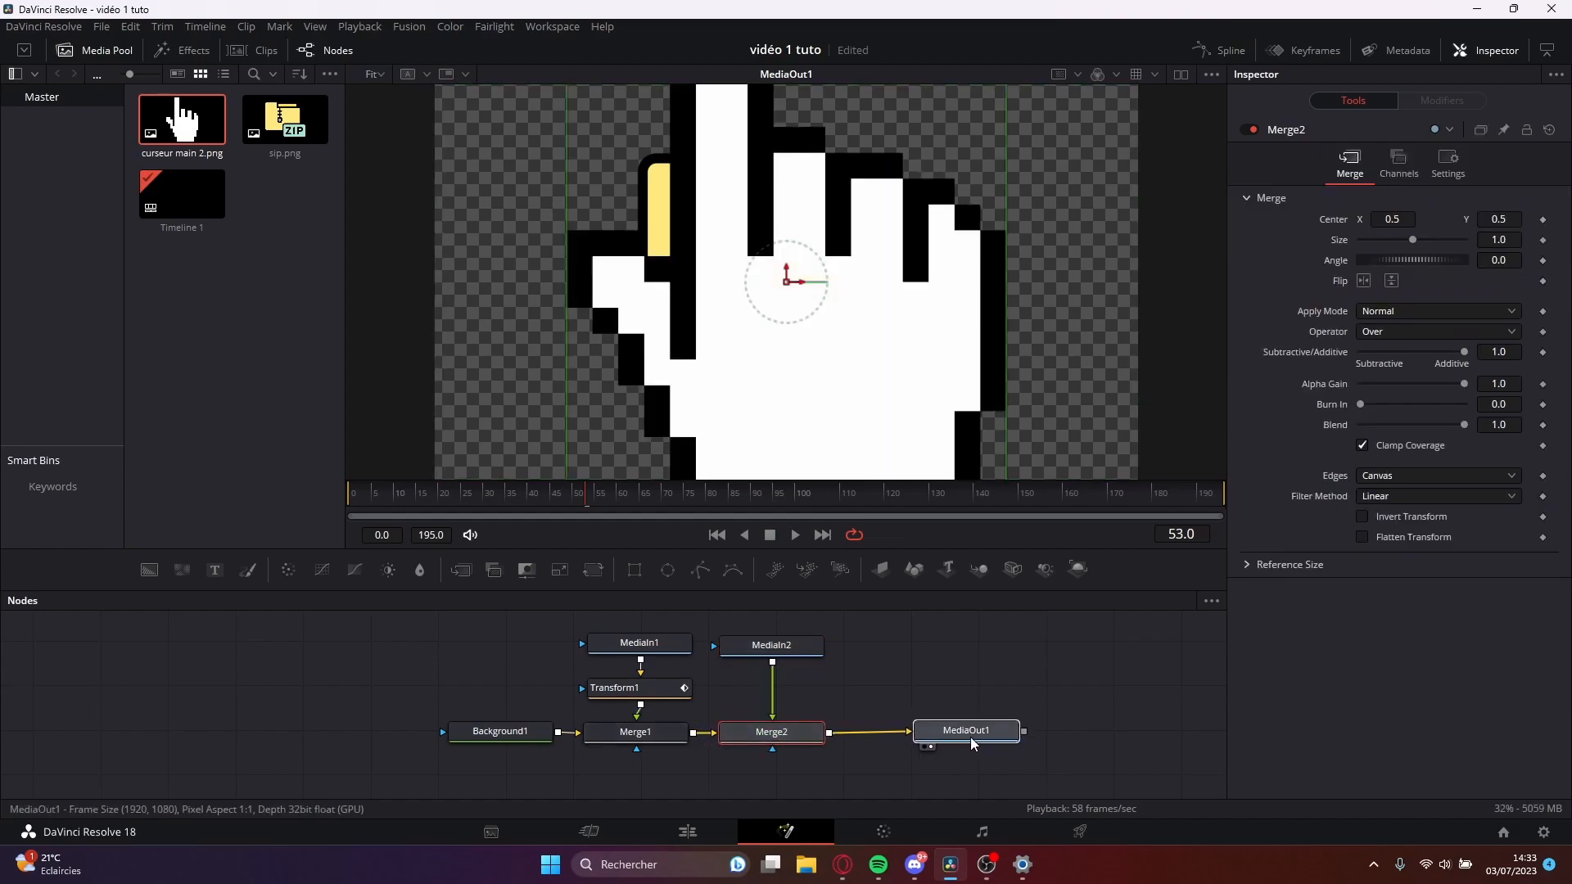
pyautogui.click(793, 734)
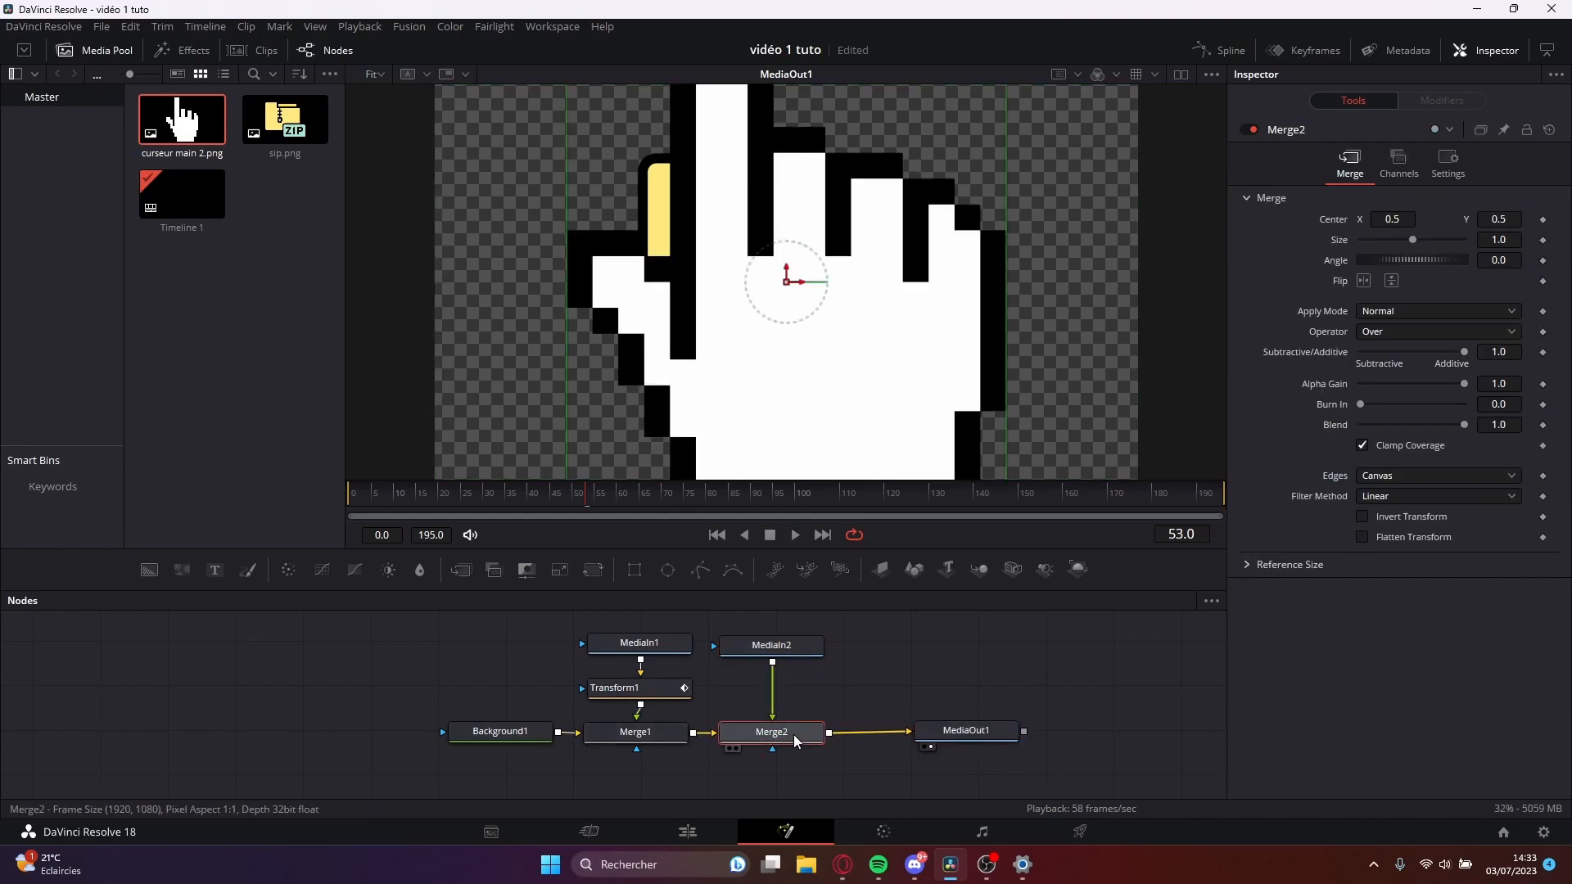
# Insert one Transform node between MediaIn2 and Merge2, and realign Merge2 and MediaOut1 in the main row.
pyautogui.click(778, 647)
pyautogui.click(595, 571)
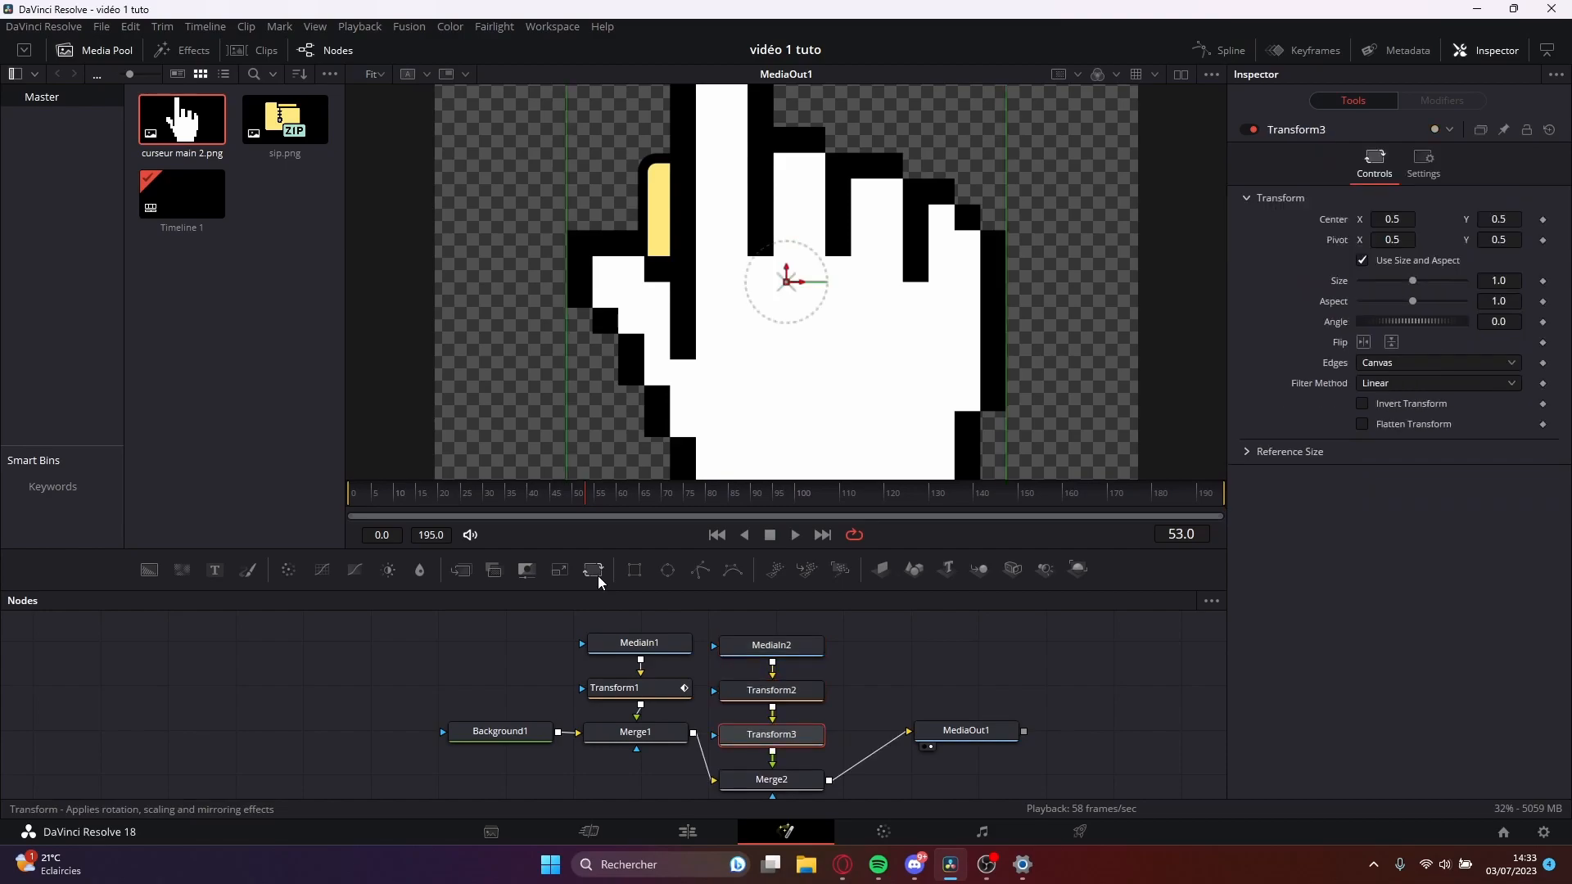
pyautogui.moveTo(795, 774); pyautogui.dragTo(799, 727)
pyautogui.click(800, 690)
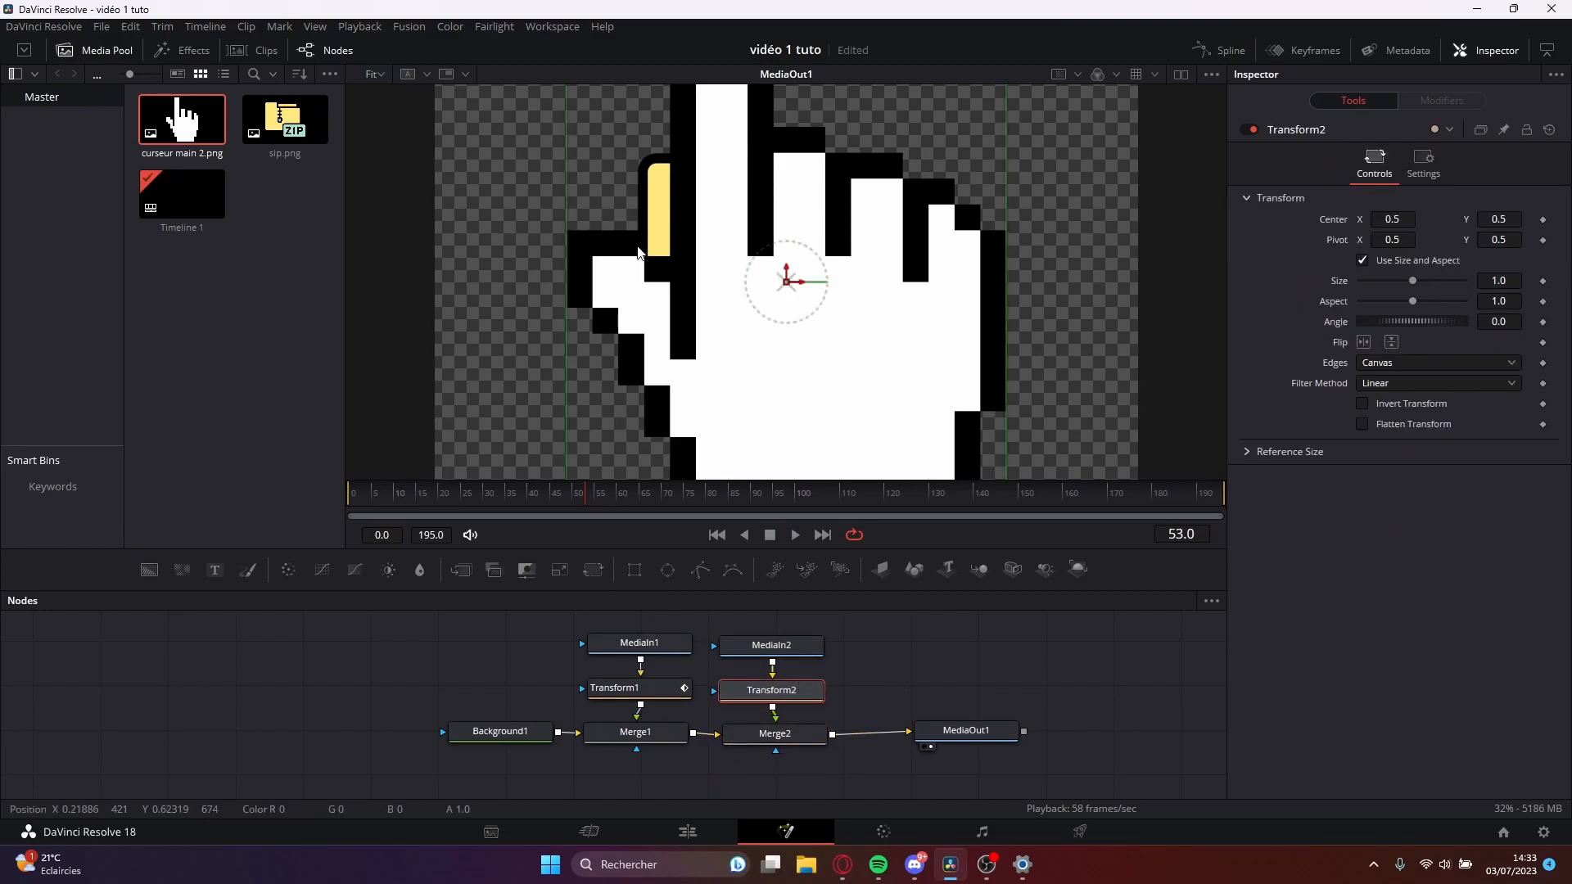
pyautogui.moveTo(966, 731); pyautogui.dragTo(999, 734)
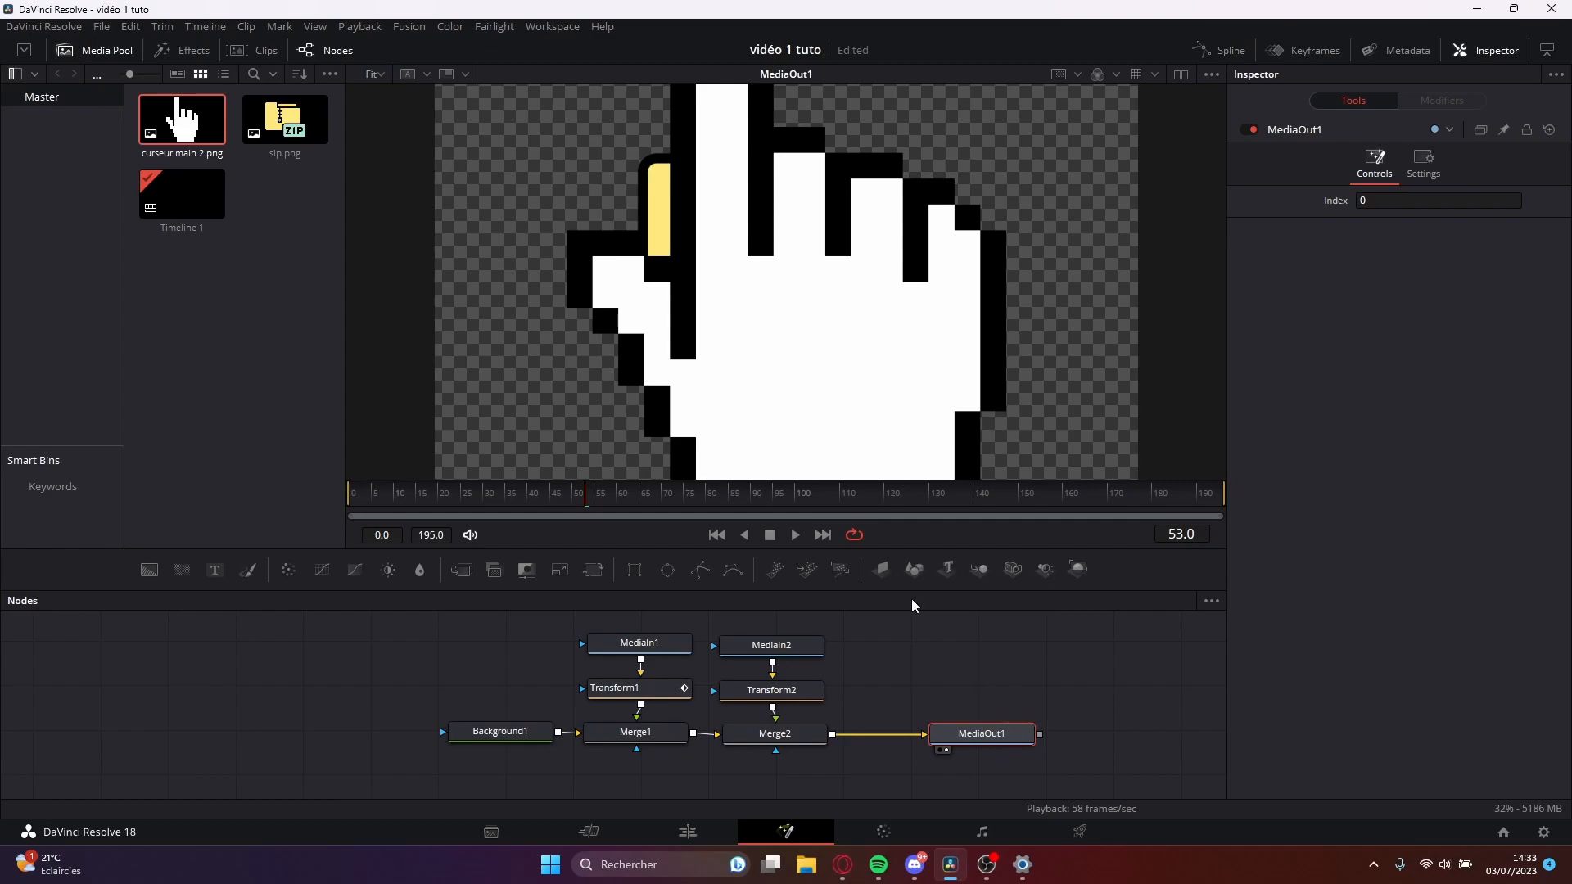
# Scale the hand cursor to about 0.158 and place it beside the ZIP folder at about X 1.14, Y 0.5.
pyautogui.click(778, 692)
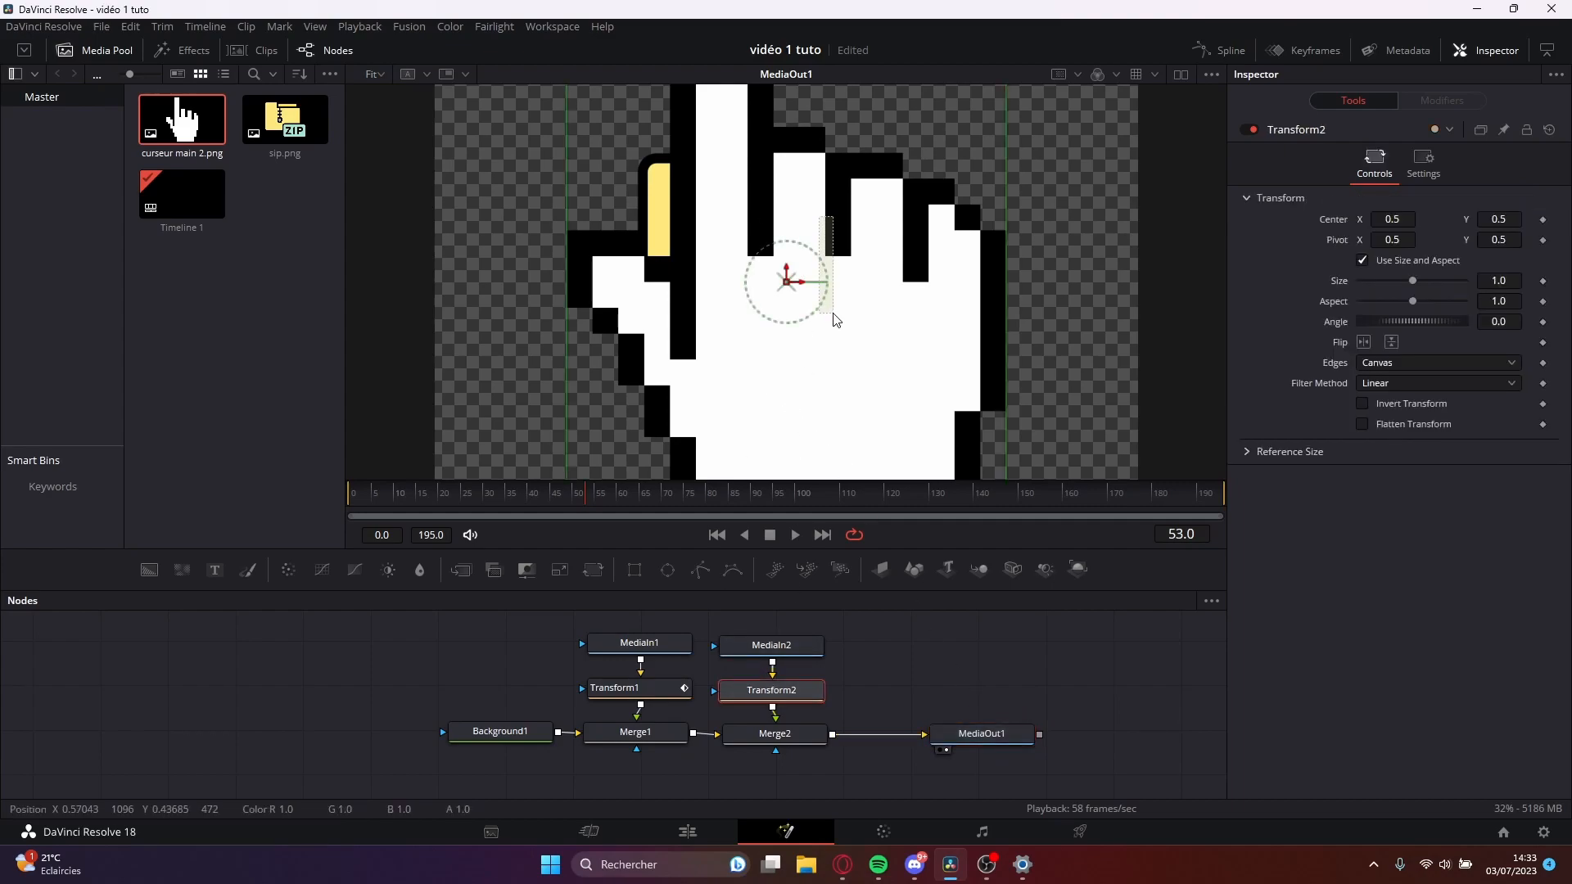
pyautogui.moveTo(787, 281); pyautogui.dragTo(970, 129)
pyautogui.moveTo(750, 414); pyautogui.dragTo(970, 342)
pyautogui.moveTo(918, 411); pyautogui.dragTo(1071, 280)
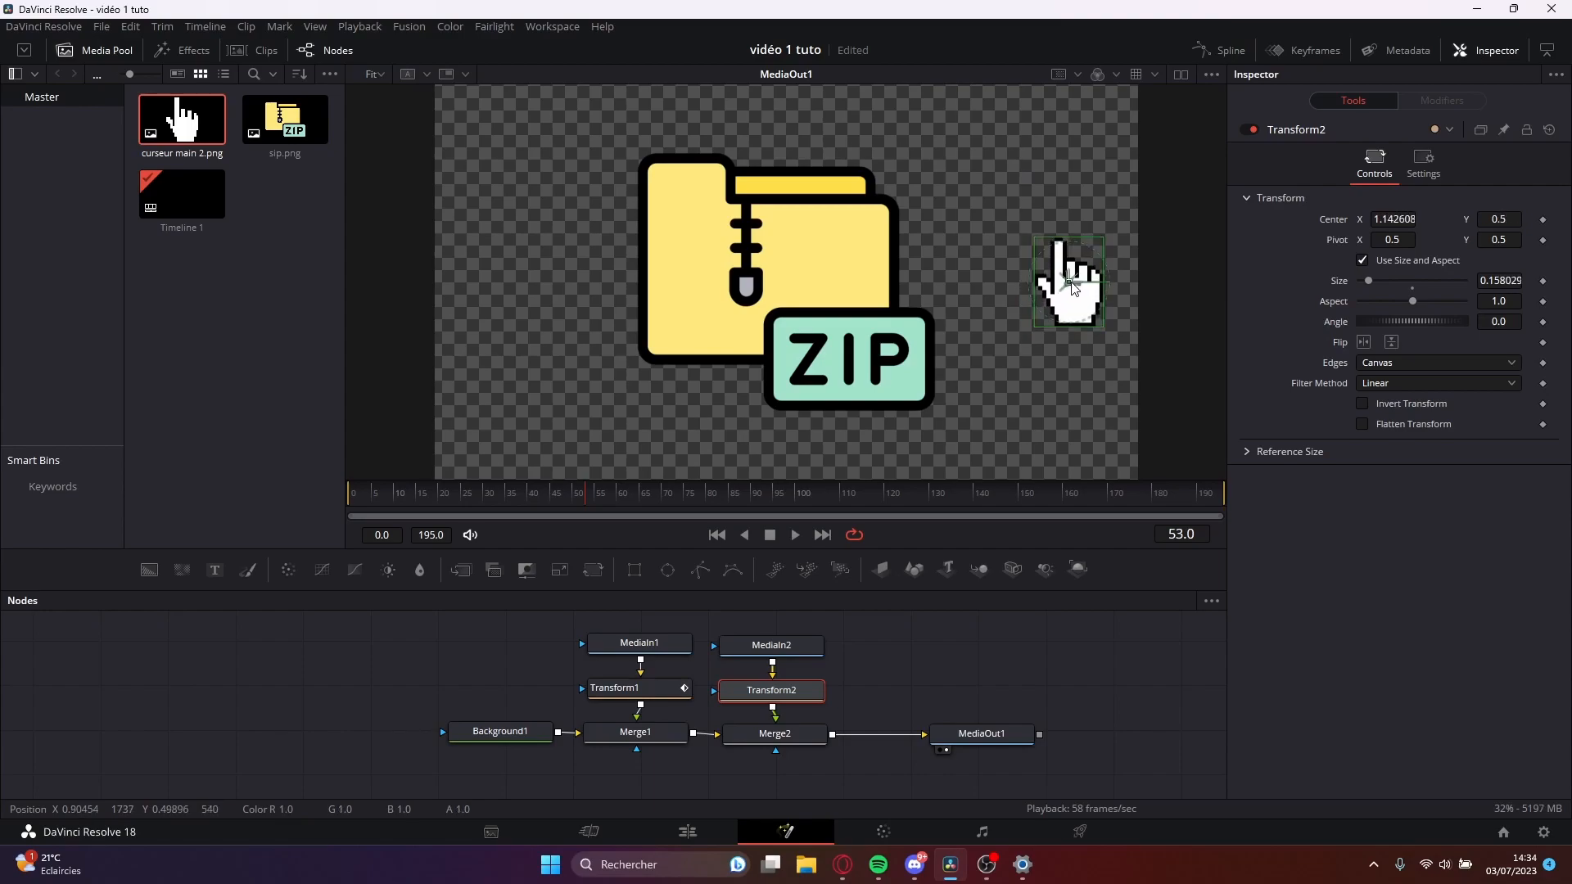
# Keyframe the hand cursor's size at 0 on frame 0 and again on frame 14.
pyautogui.moveTo(471, 497); pyautogui.dragTo(400, 499)
pyautogui.moveTo(400, 499); pyautogui.dragTo(396, 504)
pyautogui.press('Right')
pyautogui.press('Right')
pyautogui.press('Right')
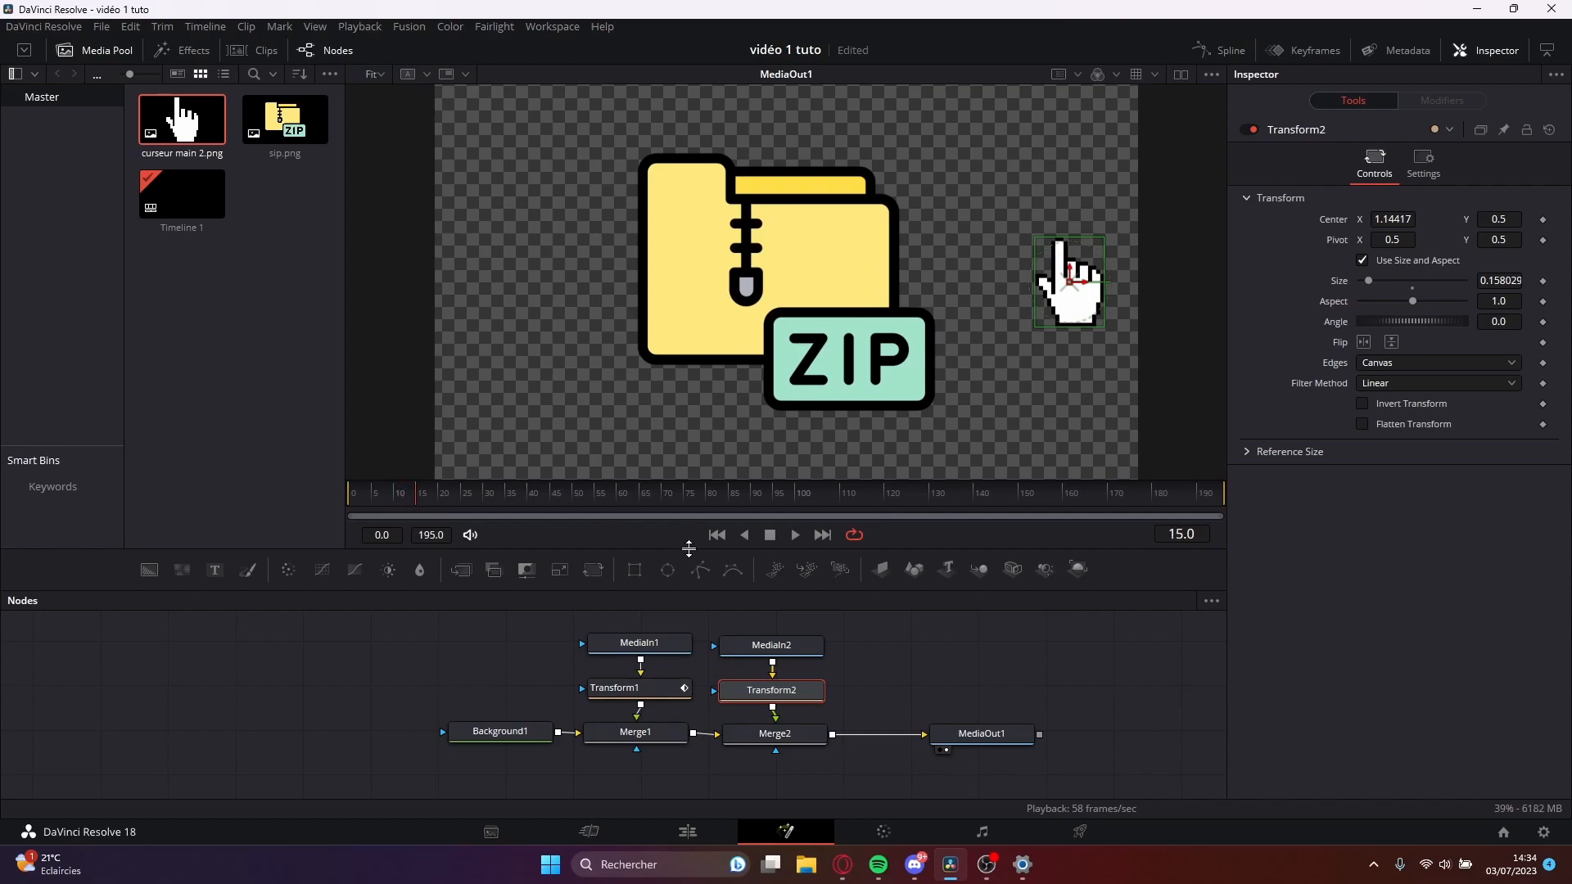
pyautogui.moveTo(443, 481); pyautogui.dragTo(347, 516)
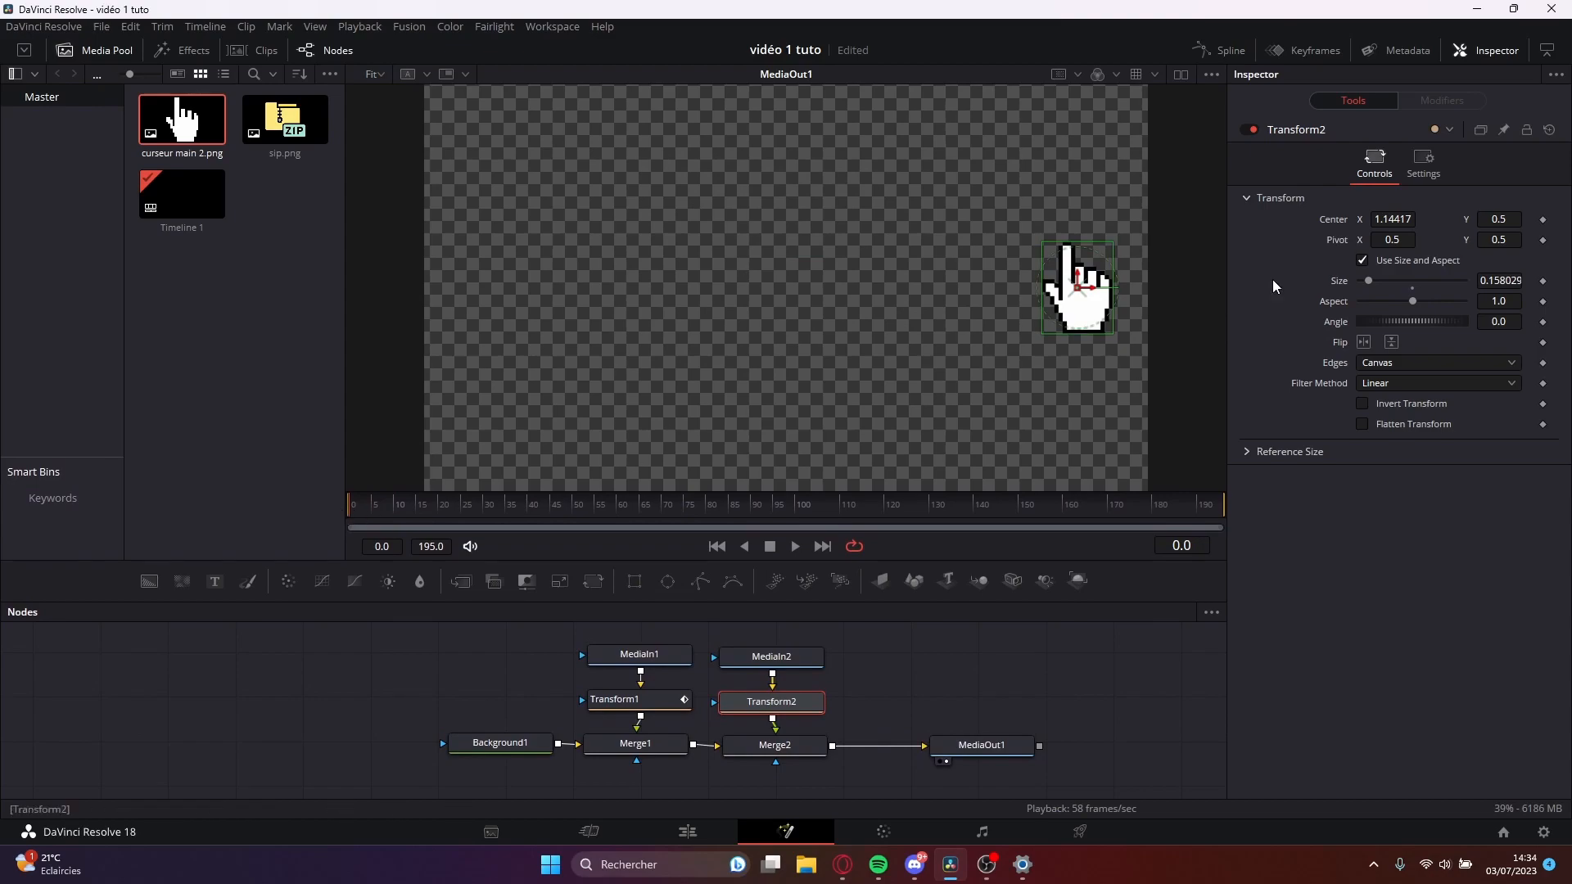
pyautogui.moveTo(1381, 278); pyautogui.dragTo(1358, 280)
pyautogui.click(1543, 281)
pyautogui.moveTo(365, 509); pyautogui.dragTo(404, 514)
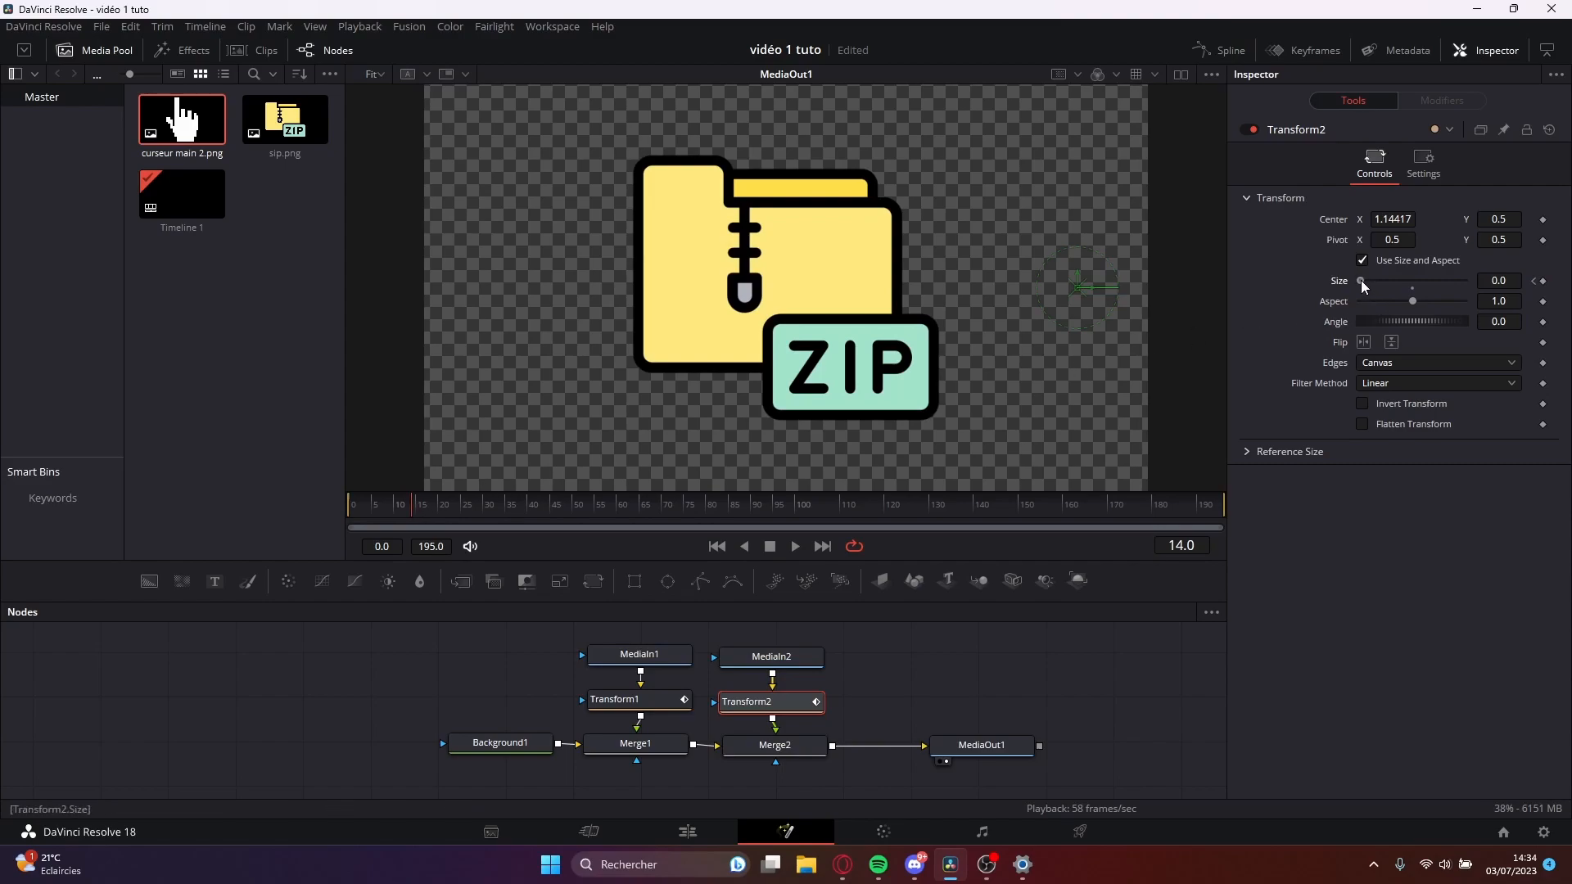
pyautogui.click(1543, 281)
# Try growing the hand cursor to size 0.09 at frame 17 and preview how it pops in.
pyautogui.moveTo(1359, 282); pyautogui.dragTo(1368, 286)
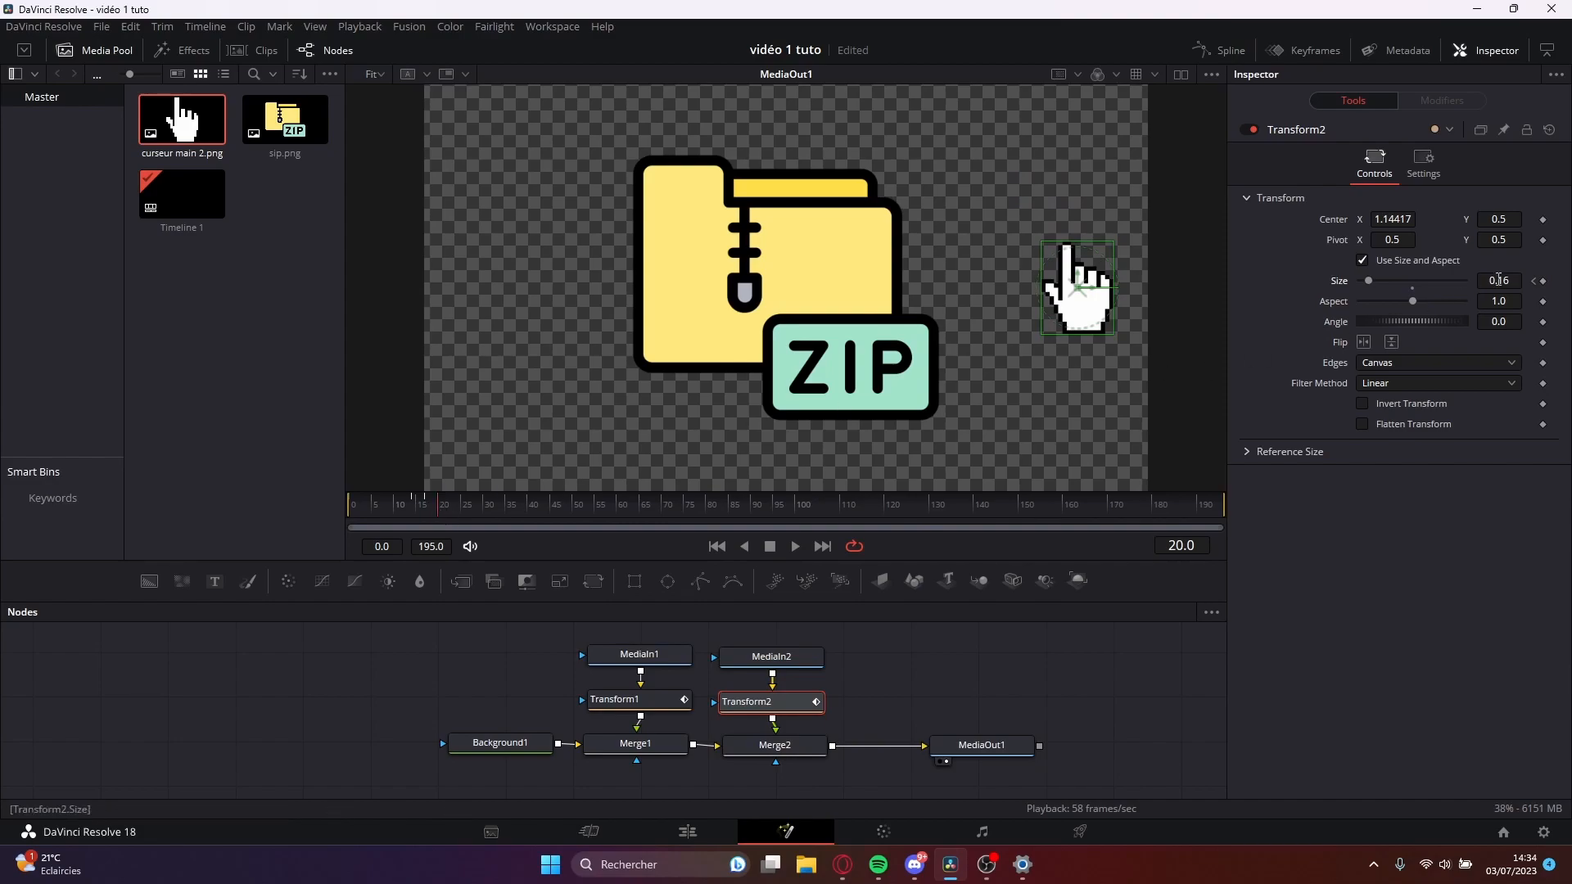
pyautogui.moveTo(1371, 283); pyautogui.dragTo(1368, 282)
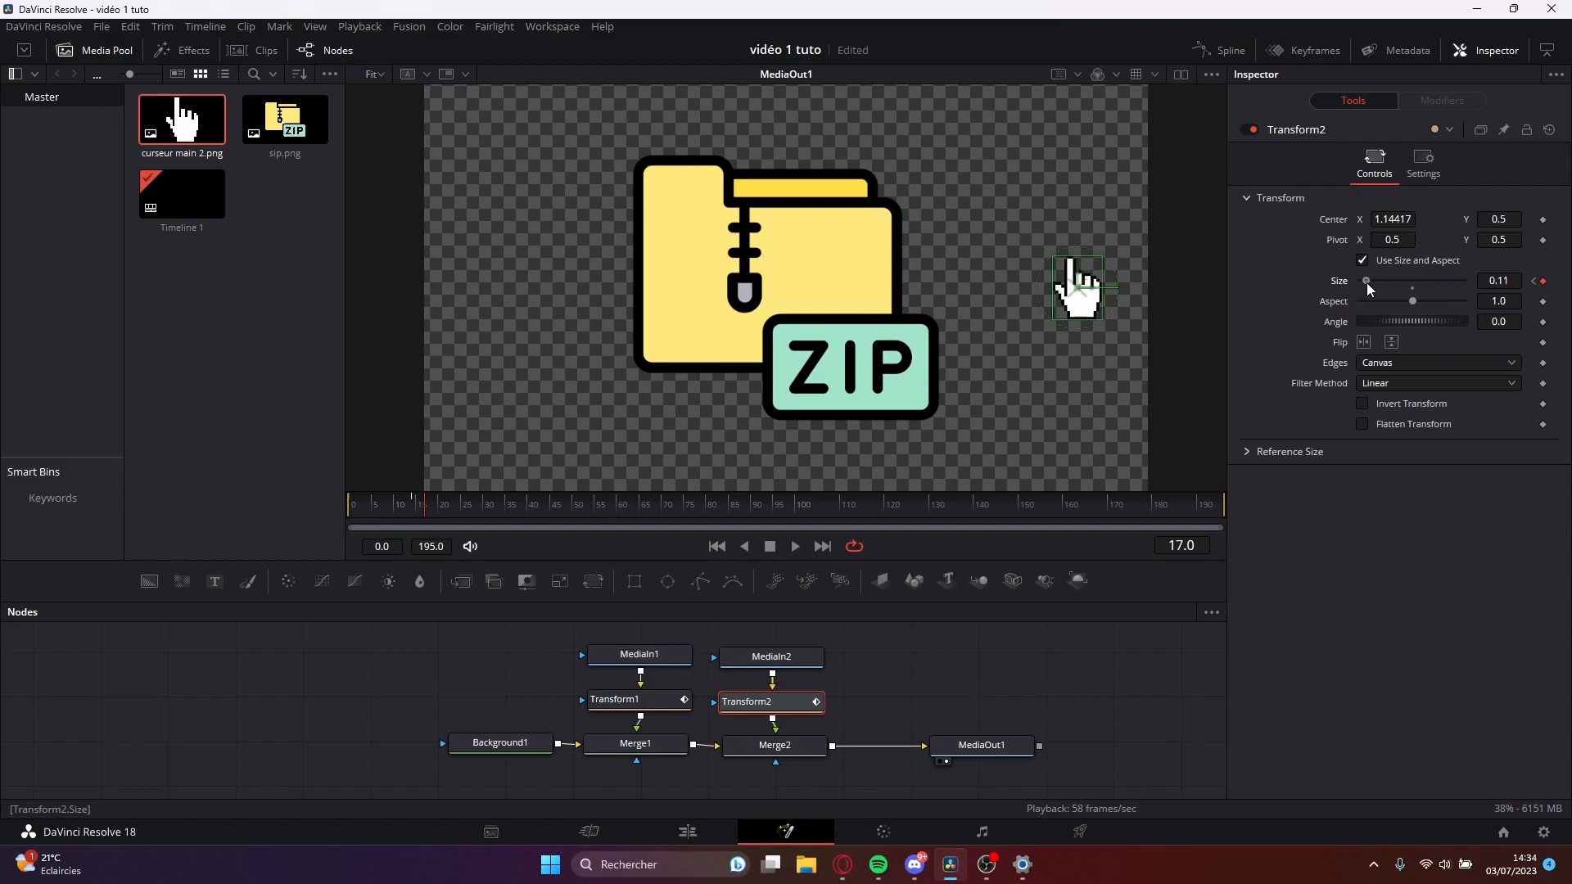
pyautogui.click(373, 511)
pyautogui.moveTo(373, 511); pyautogui.dragTo(350, 514)
pyautogui.press('space')
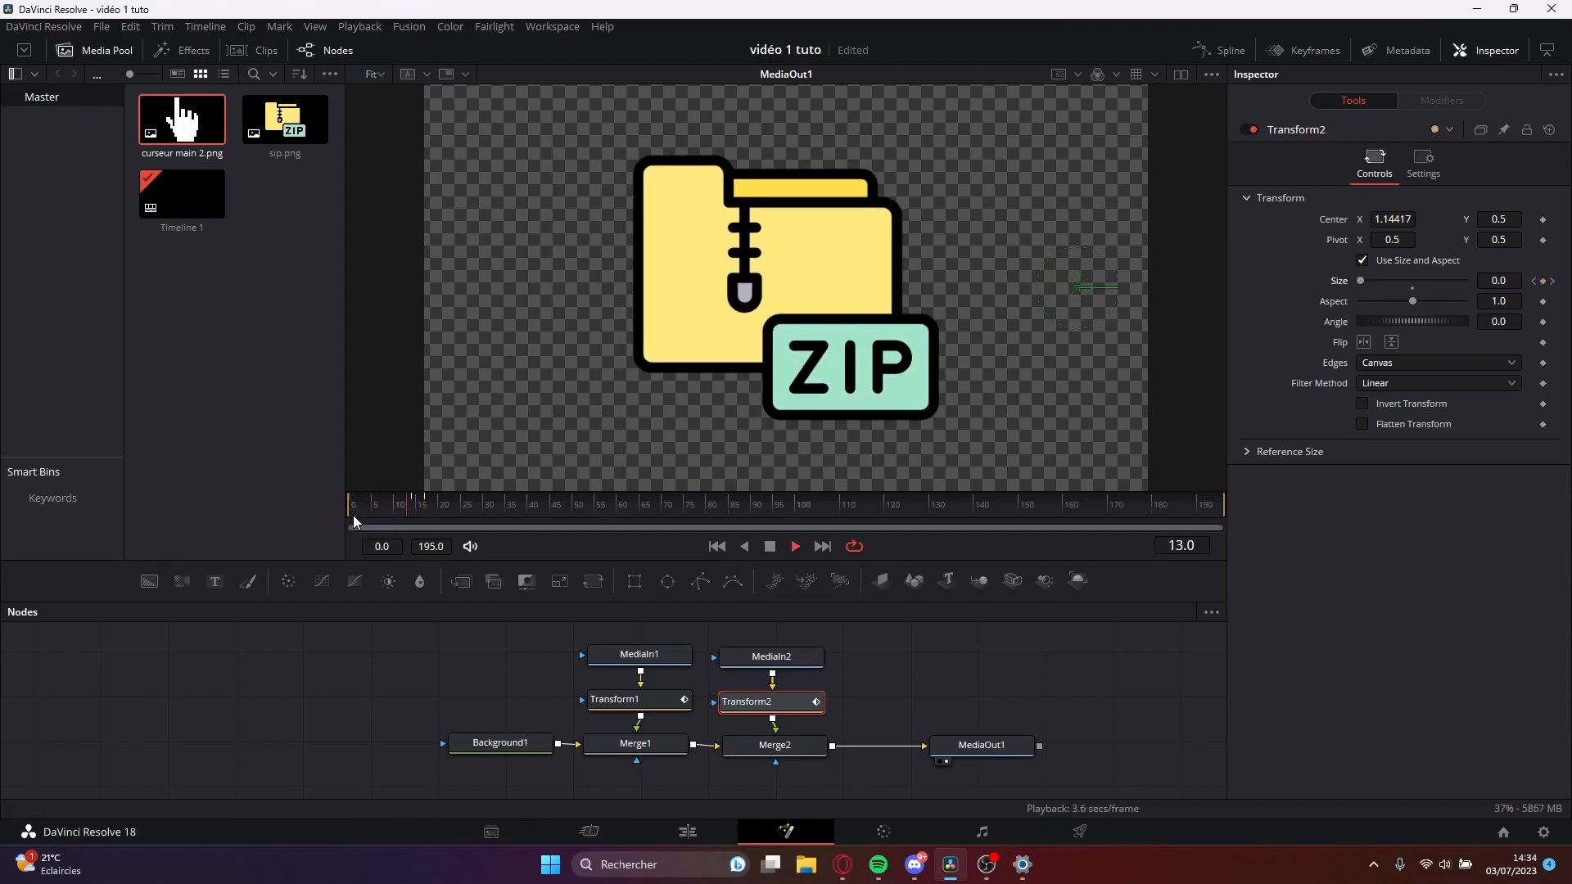
pyautogui.moveTo(552, 504); pyautogui.dragTo(489, 513)
pyautogui.press('space')
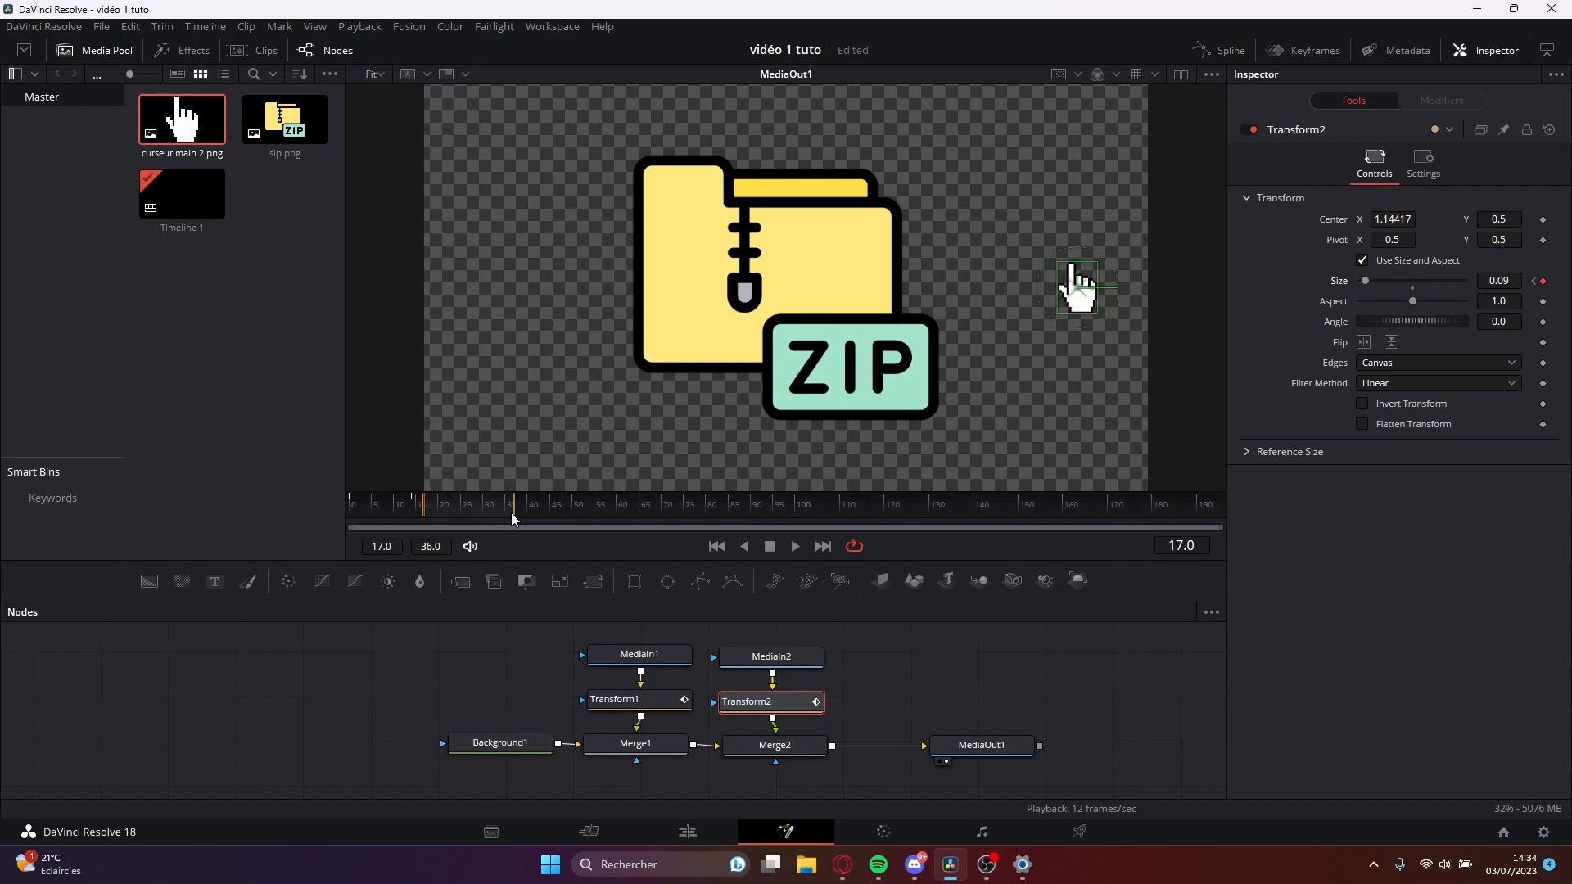
pyautogui.press('space')
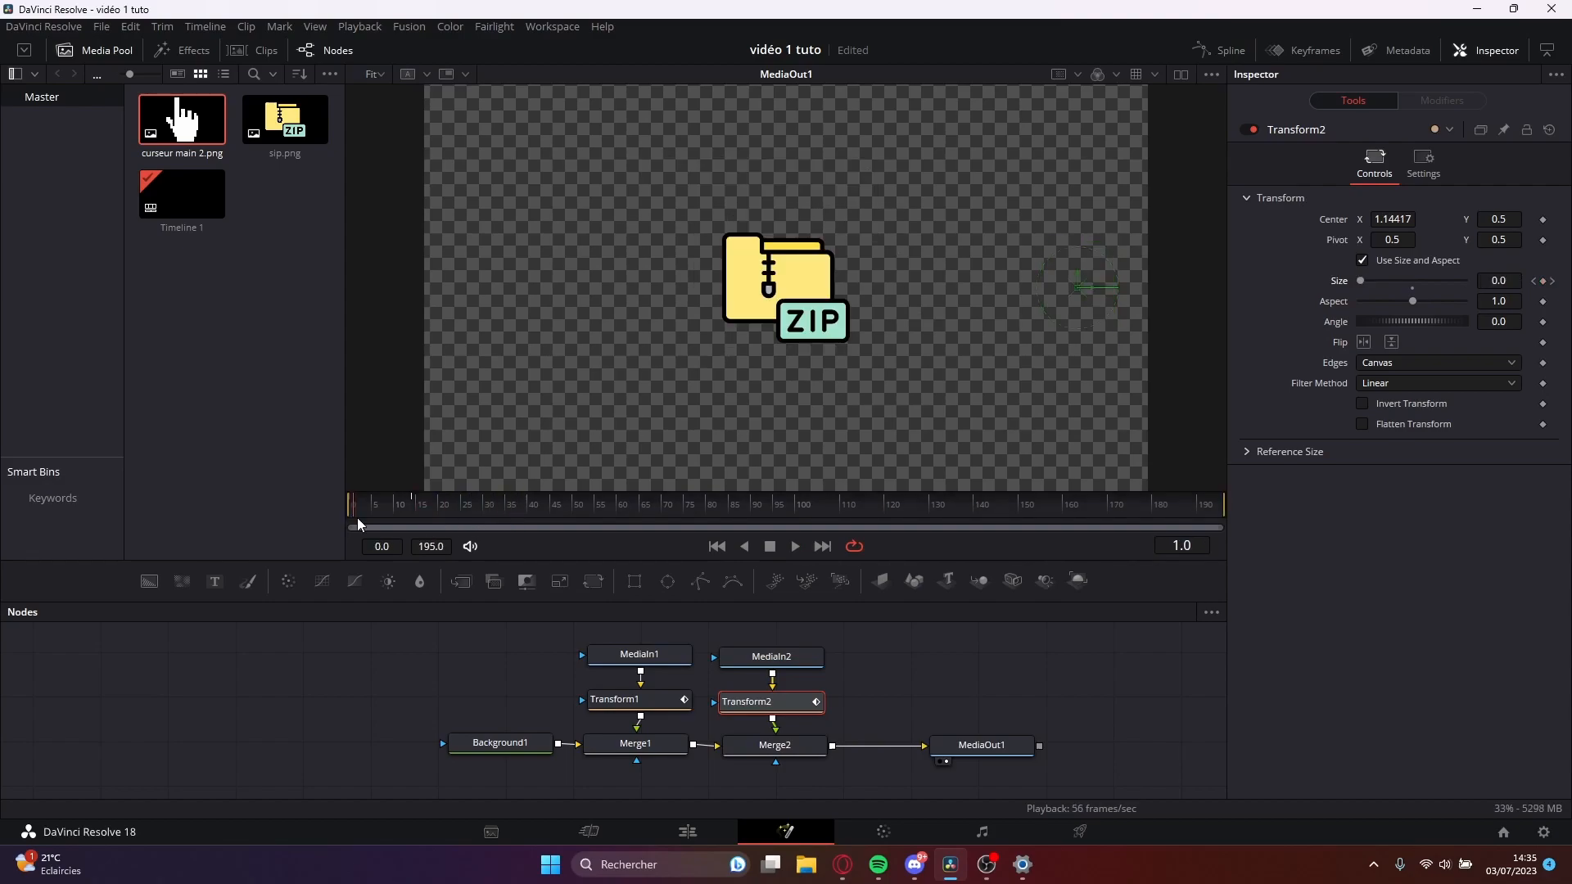
pyautogui.moveTo(356, 518); pyautogui.dragTo(350, 518)
pyautogui.press('space')
pyautogui.press('space')
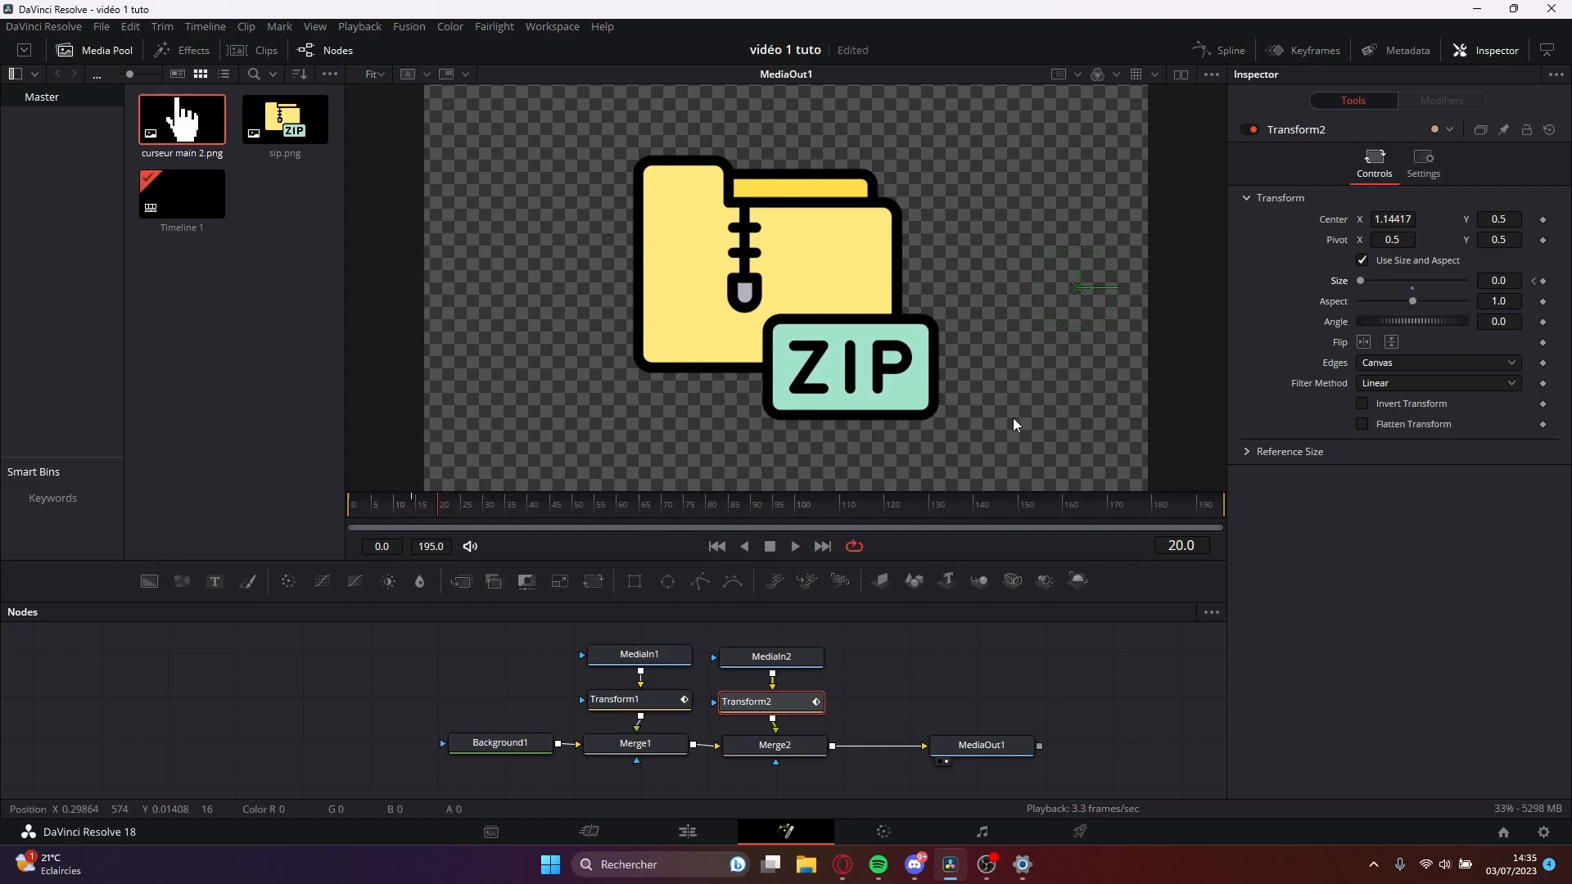
# Enlarge the hand cursor at frame 20, set its size to 0.13 at frame 24, and preview the pop-in.
pyautogui.moveTo(1360, 281)
pyautogui.mouseDown()
pyautogui.moveTo(1389, 283)
pyautogui.moveTo(1373, 285)
pyautogui.mouseUp()
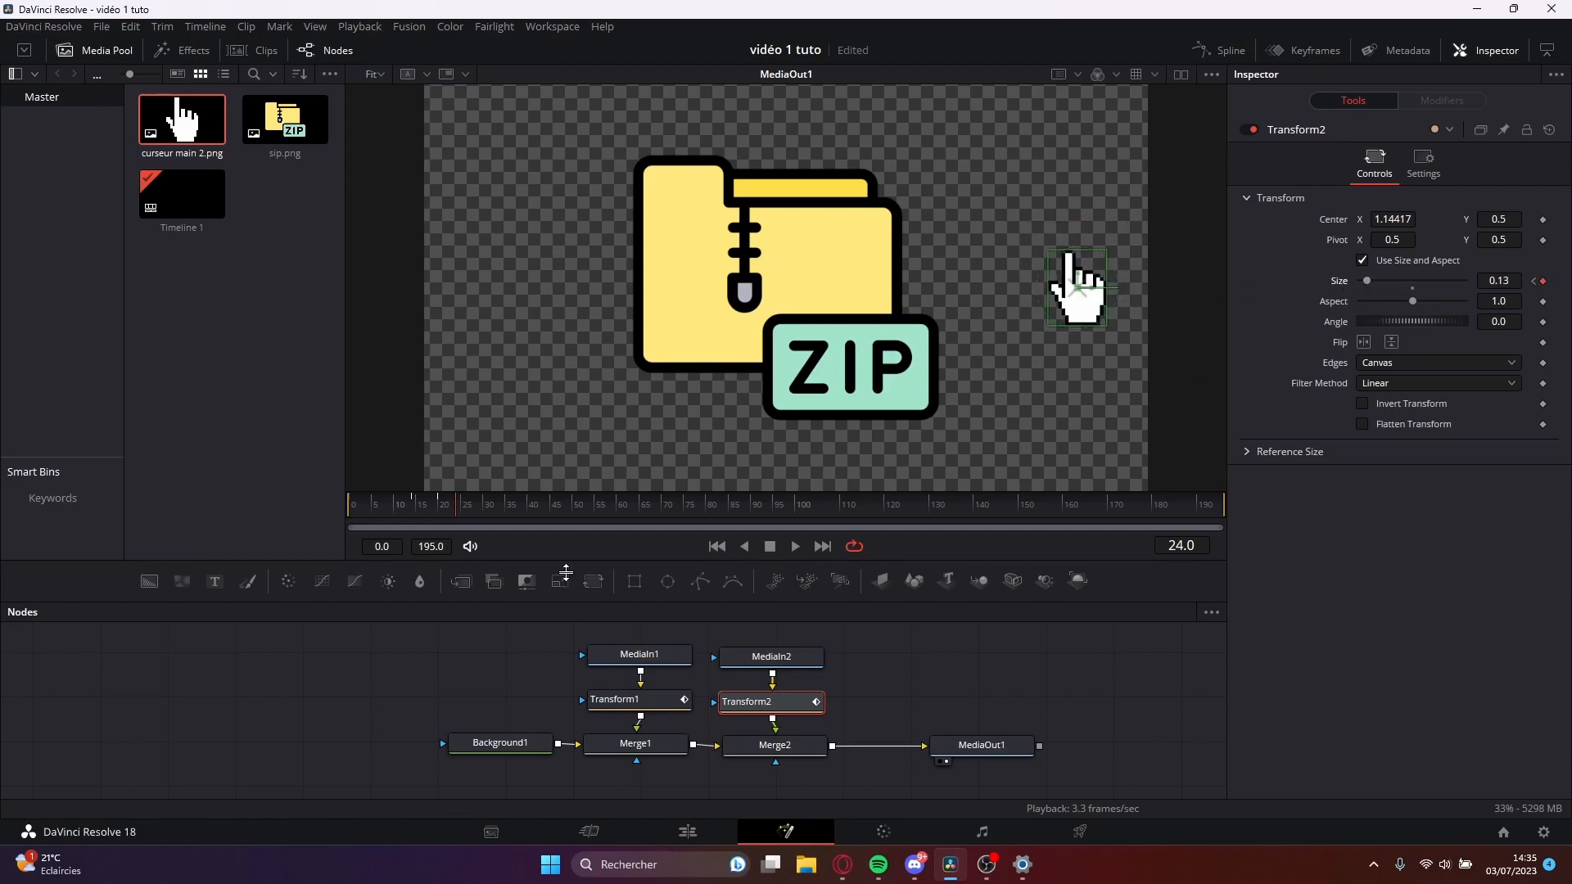
pyautogui.moveTo(504, 509); pyautogui.dragTo(336, 514)
pyautogui.press('space')
pyautogui.moveTo(548, 513); pyautogui.dragTo(298, 514)
pyautogui.moveTo(704, 528); pyautogui.dragTo(469, 524)
pyautogui.moveTo(1077, 287)
pyautogui.mouseDown()
pyautogui.moveTo(725, 373)
pyautogui.moveTo(778, 293)
pyautogui.moveTo(1077, 286)
pyautogui.mouseUp()
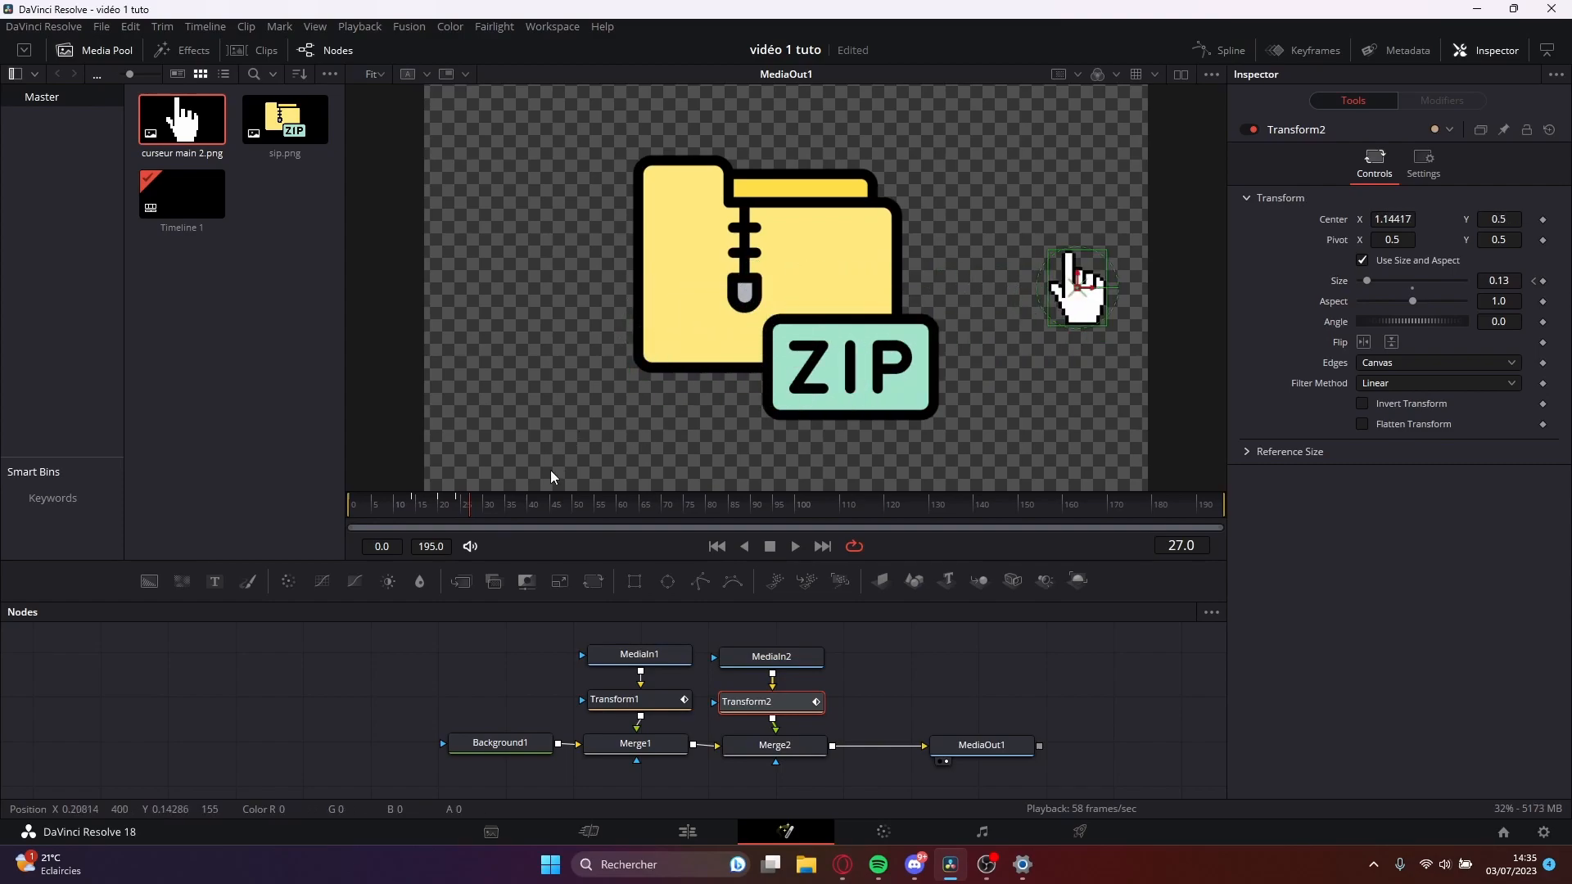
pyautogui.moveTo(386, 518); pyautogui.dragTo(495, 504)
pyautogui.moveTo(1403, 219); pyautogui.dragTo(1398, 218)
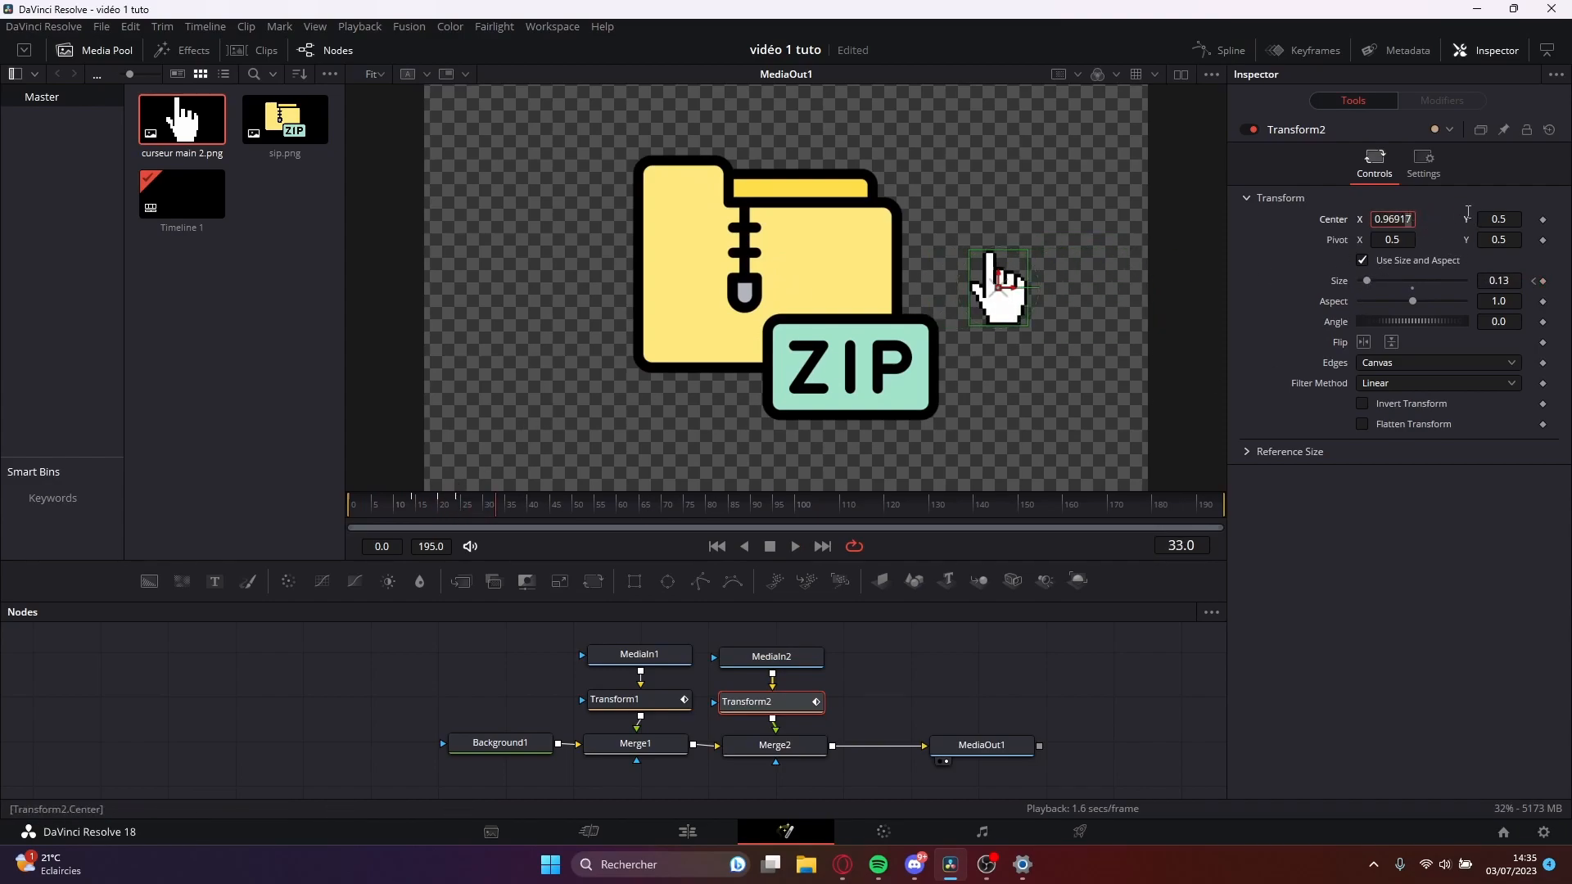
pyautogui.hotkey('ctrl', 'z')
# Keyframe the hand cursor's center at frame 30 and move it below the ZIP label, about X 0.55, Y 0.26, at frame 40.
pyautogui.moveTo(491, 504); pyautogui.dragTo(458, 512)
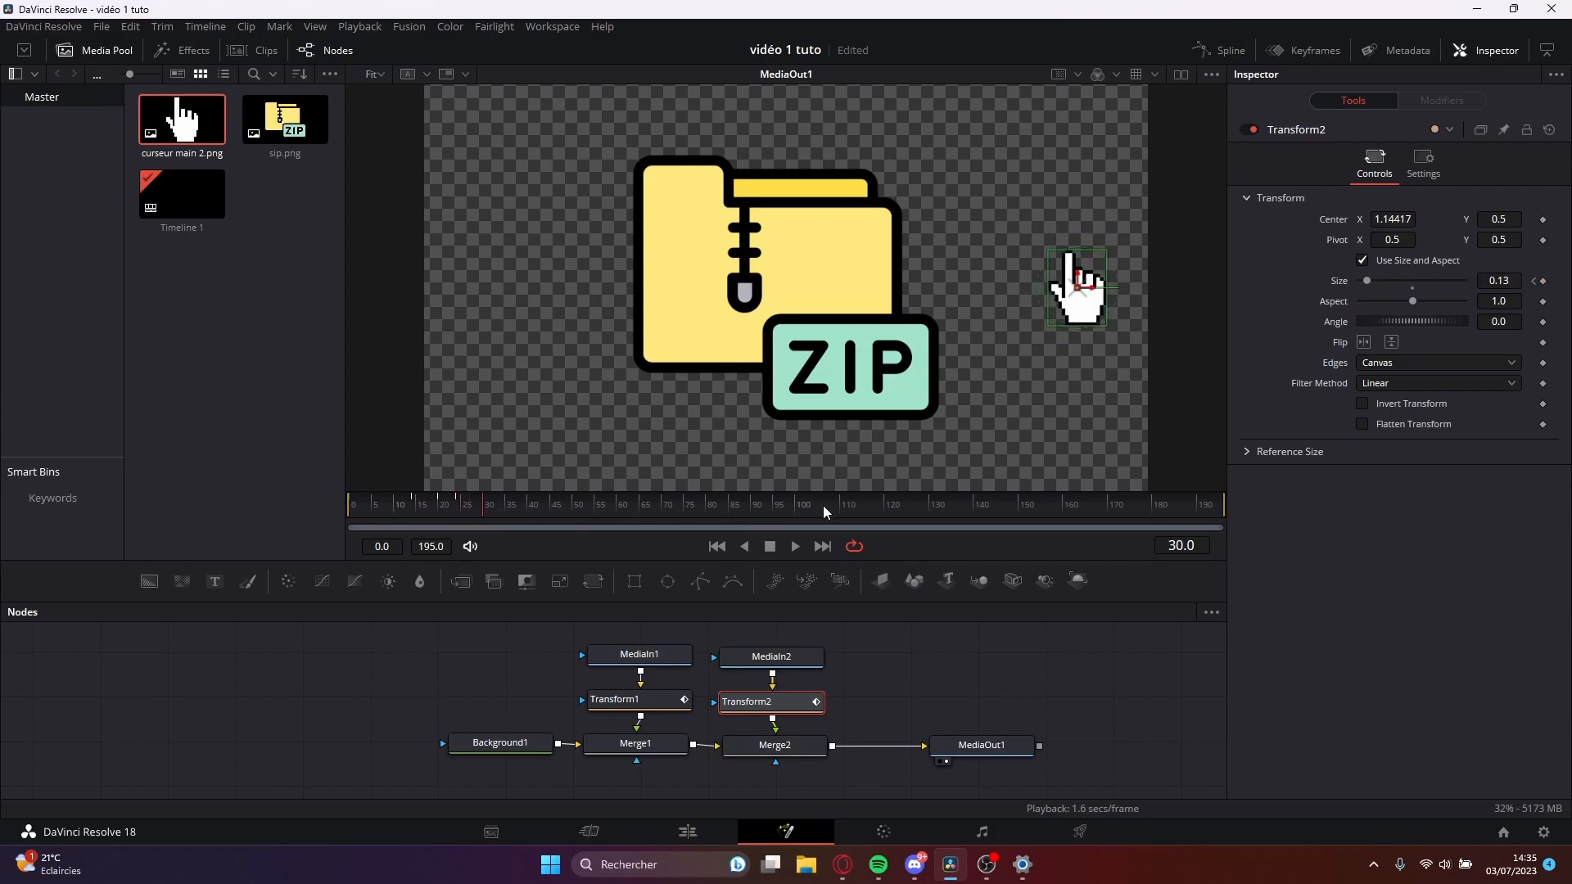
pyautogui.click(1543, 219)
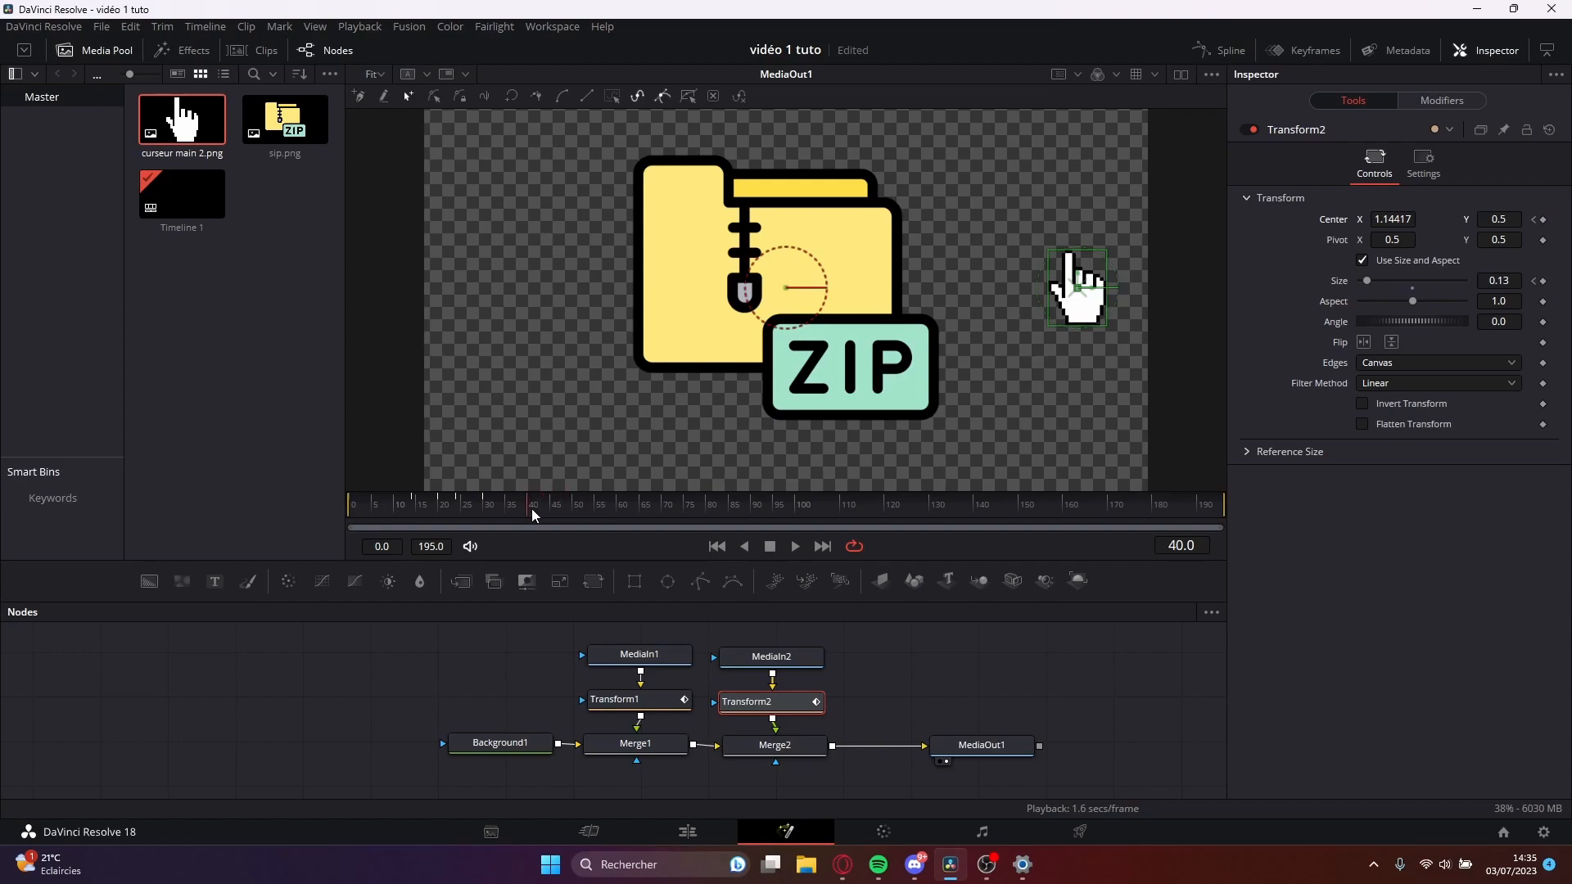
pyautogui.moveTo(1077, 288); pyautogui.dragTo(810, 426)
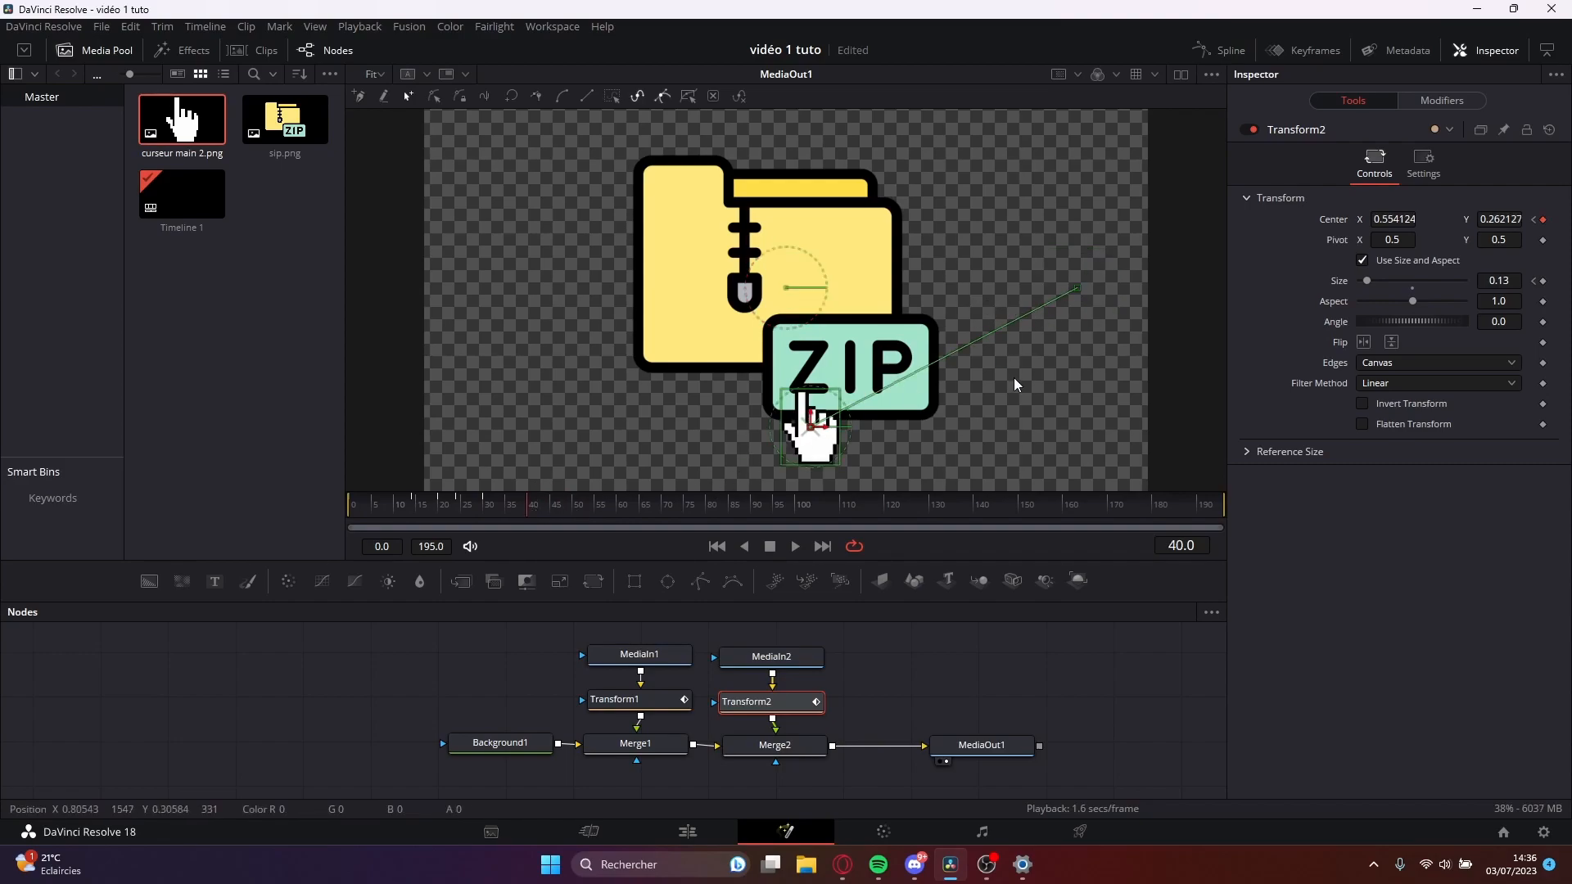
pyautogui.moveTo(556, 503)
pyautogui.mouseDown()
pyautogui.moveTo(525, 503)
pyautogui.moveTo(545, 511)
pyautogui.mouseUp()
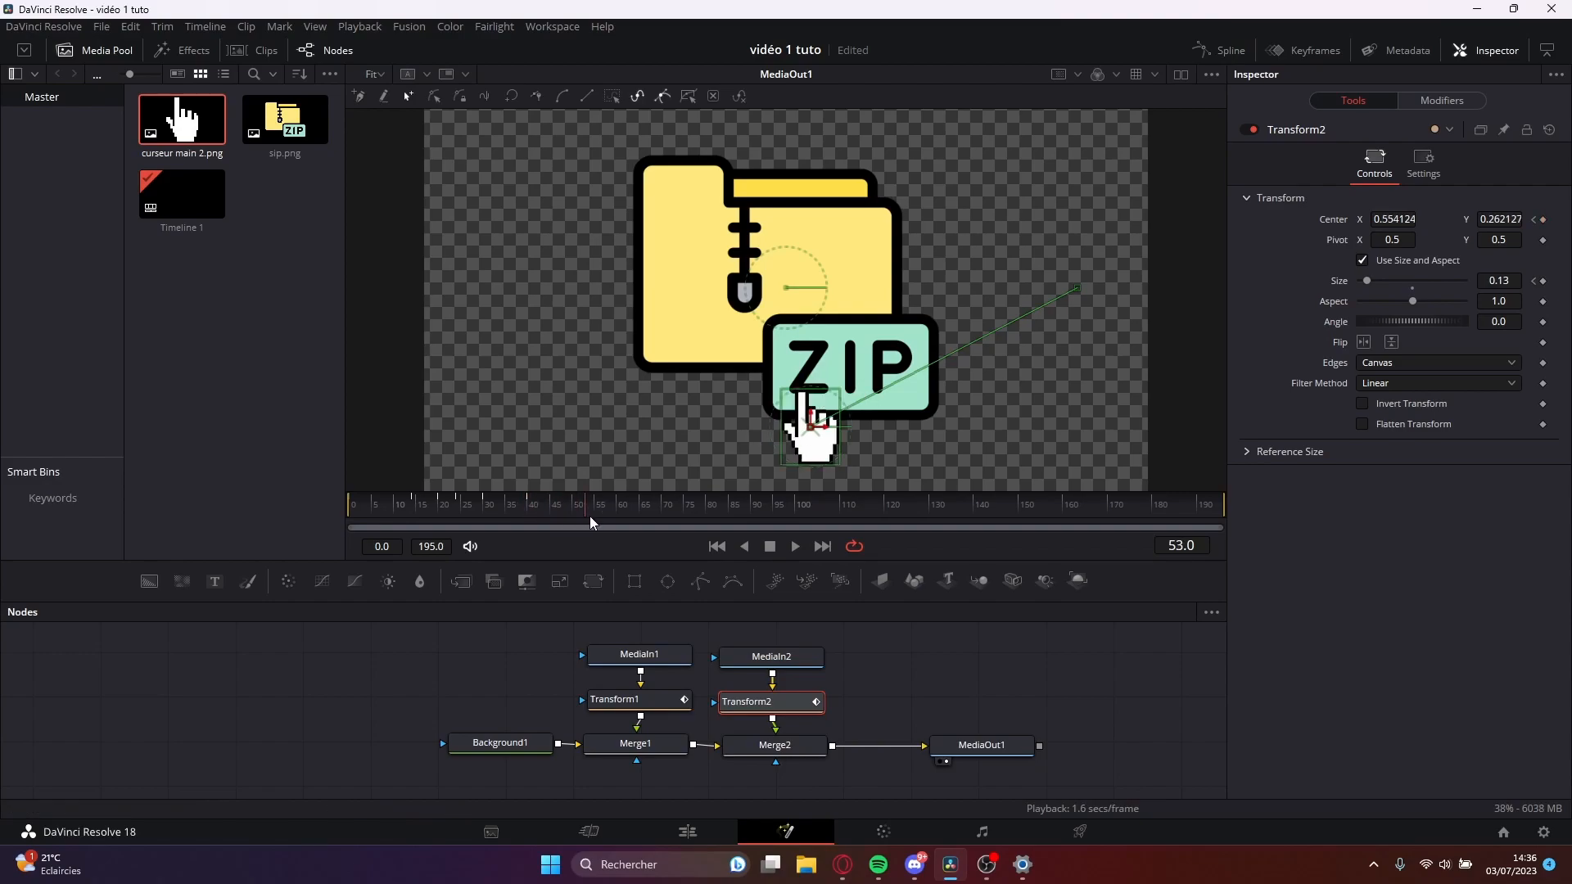
pyautogui.moveTo(578, 514)
pyautogui.mouseDown()
pyautogui.moveTo(588, 503)
pyautogui.moveTo(575, 511)
pyautogui.mouseUp()
pyautogui.moveTo(810, 425); pyautogui.dragTo(605, 350)
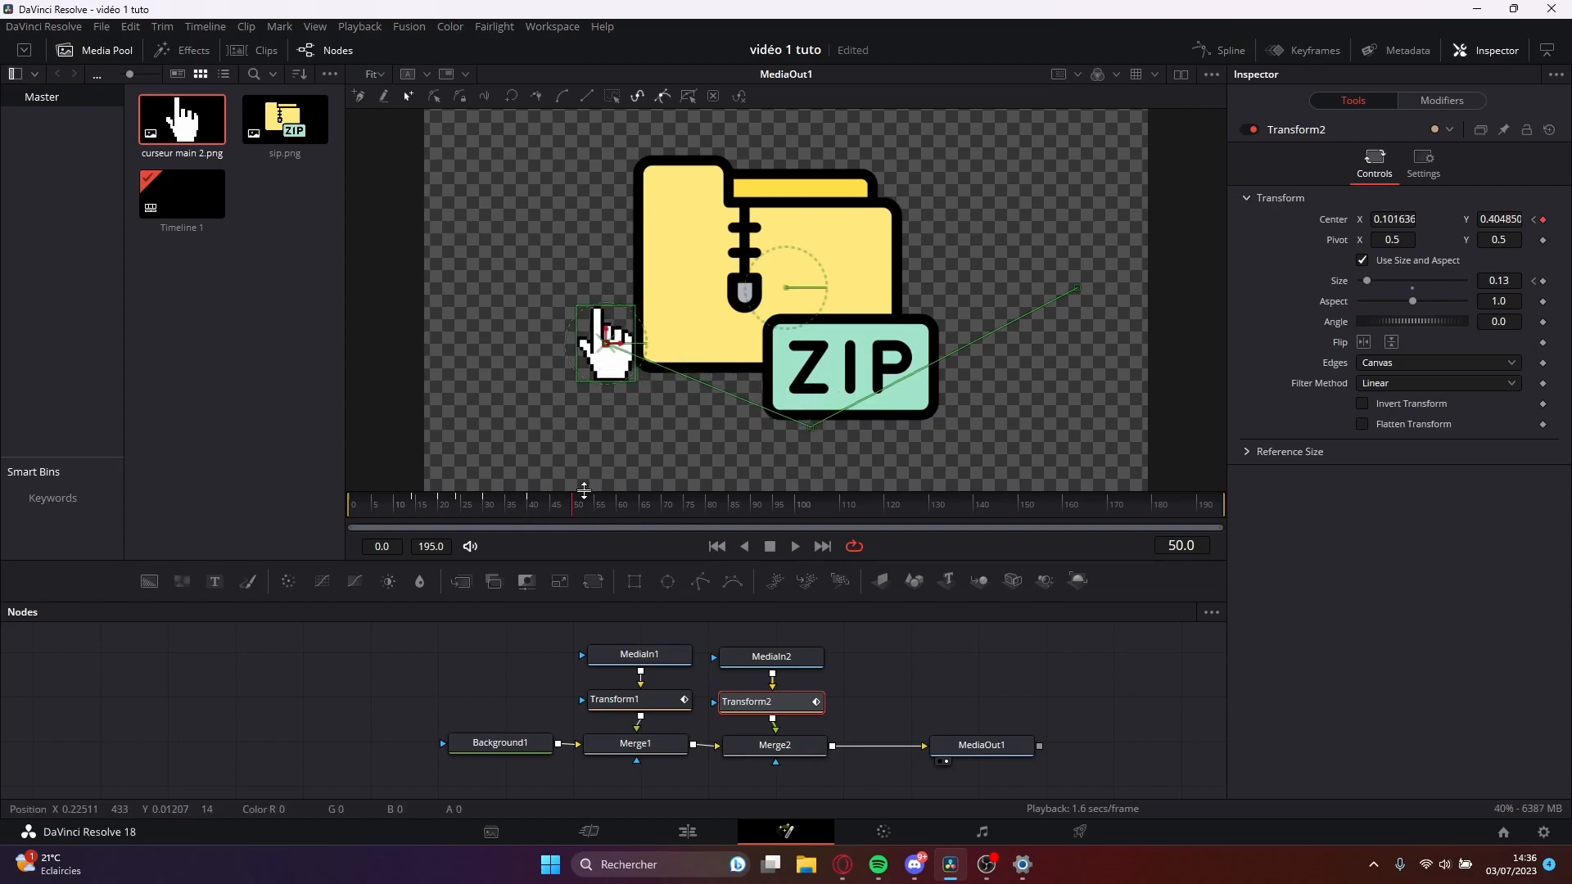
pyautogui.hotkey('ctrl', 'z')
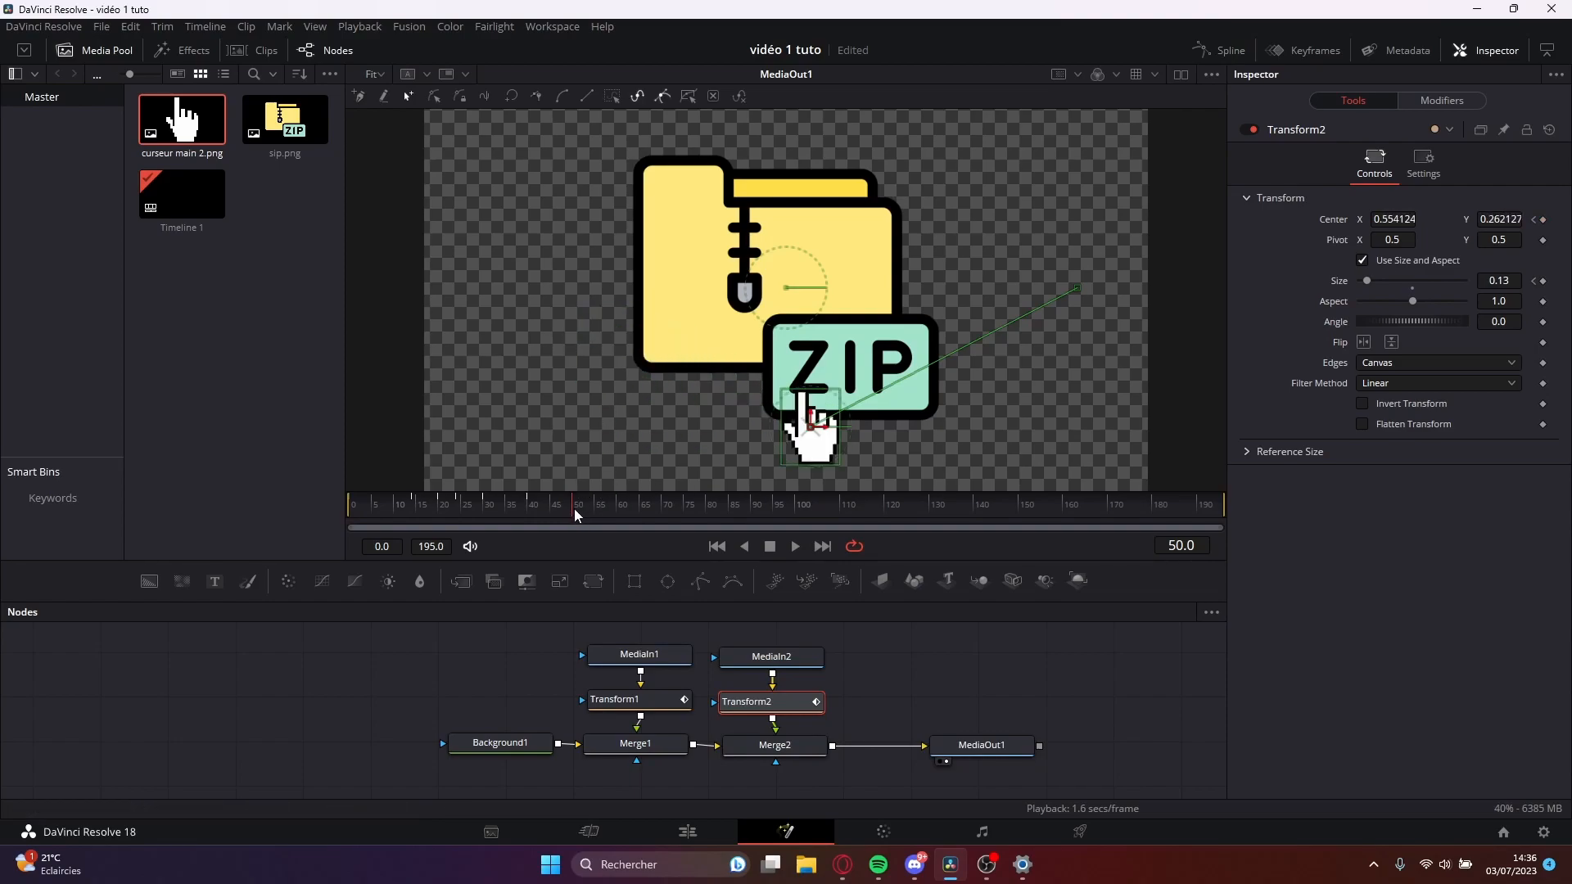
# Move the hand cursor to about X 0.20, Y 0.37 near frame 45 and onto the folder's center, about X 0.50, Y 0.50, near frame 49.
pyautogui.click(552, 513)
pyautogui.moveTo(810, 425); pyautogui.dragTo(652, 361)
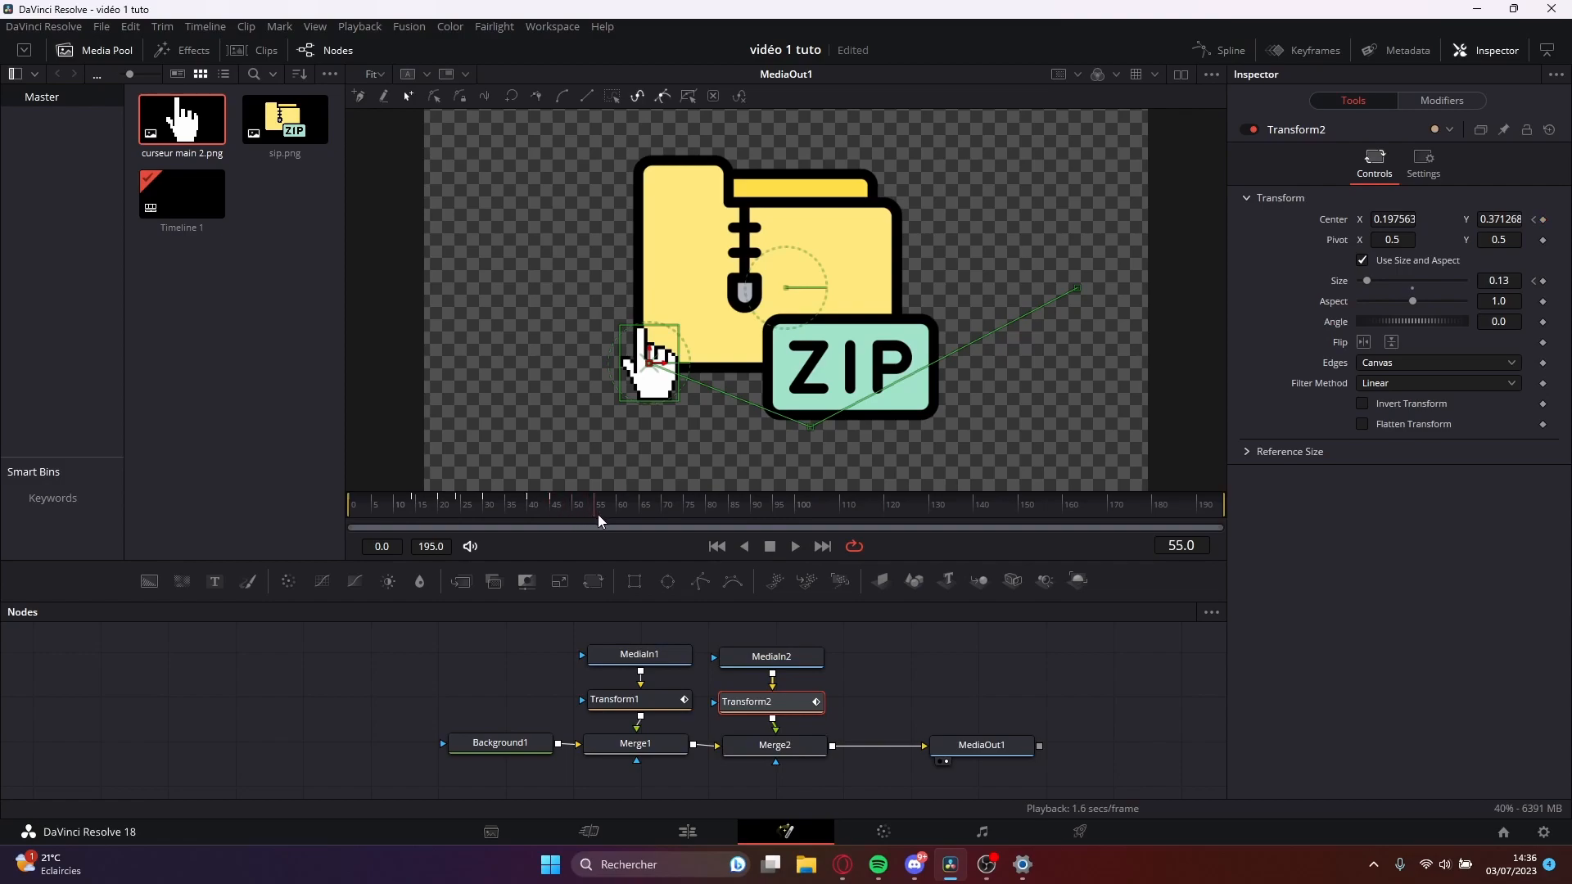
pyautogui.moveTo(573, 519); pyautogui.dragTo(568, 516)
pyautogui.moveTo(647, 360); pyautogui.dragTo(784, 293)
# Keyframe the hand cursor's current size at frame 55 and shrink it to 0.09 at frame 60 for a click effect.
pyautogui.moveTo(565, 514)
pyautogui.mouseDown()
pyautogui.moveTo(350, 516)
pyautogui.moveTo(606, 529)
pyautogui.moveTo(509, 513)
pyautogui.moveTo(543, 514)
pyautogui.moveTo(403, 521)
pyautogui.moveTo(598, 522)
pyautogui.moveTo(436, 511)
pyautogui.moveTo(576, 524)
pyautogui.mouseUp()
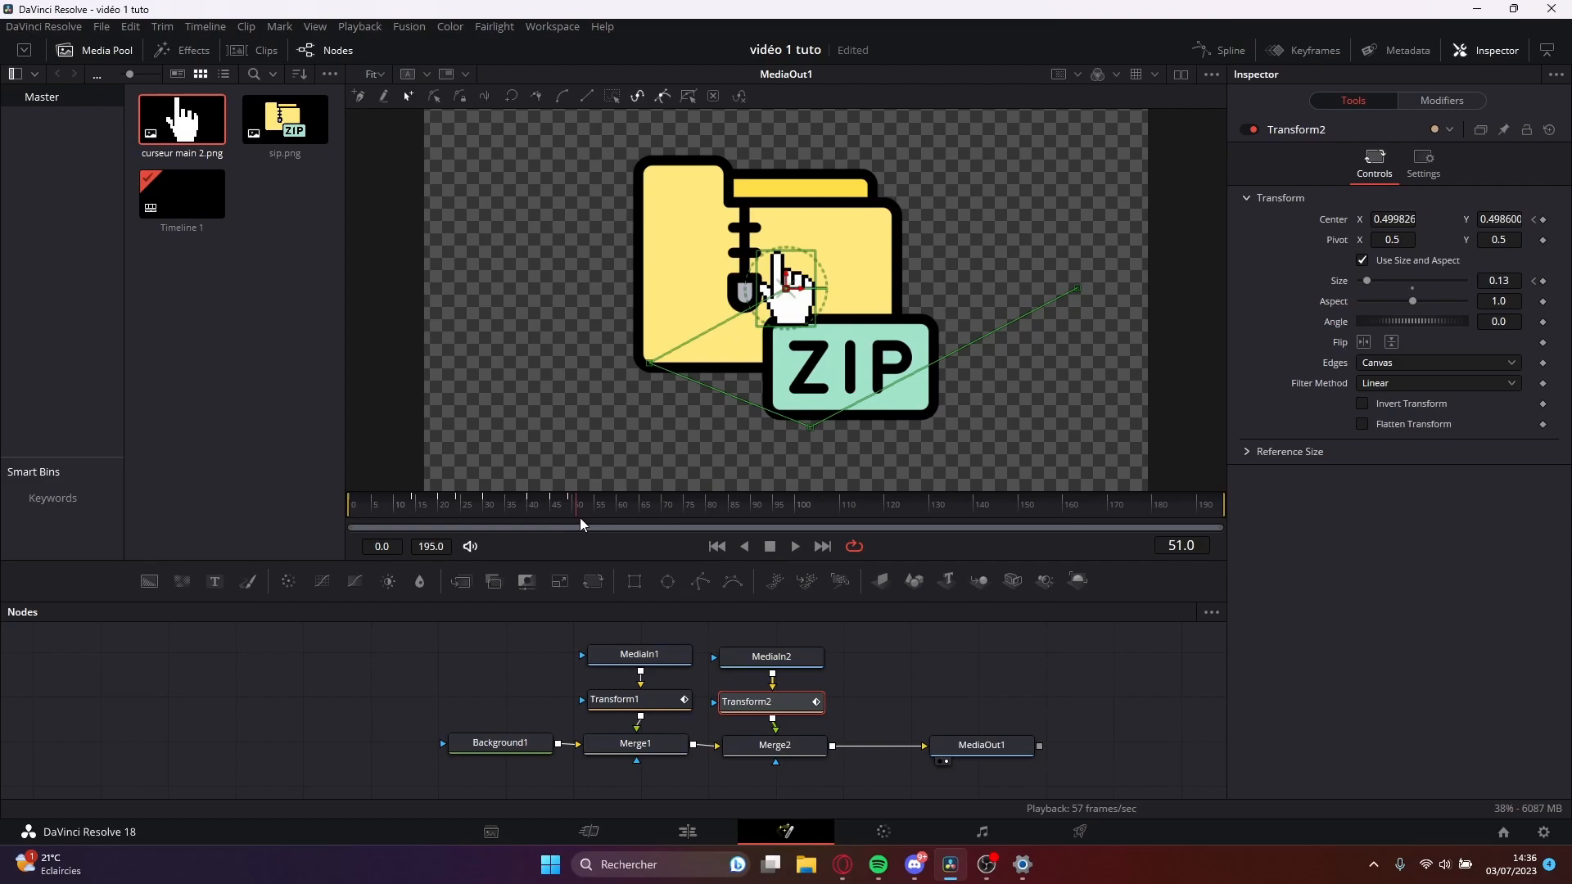
pyautogui.click(1542, 280)
pyautogui.moveTo(621, 536)
pyautogui.mouseDown()
pyautogui.moveTo(559, 511)
pyautogui.moveTo(374, 513)
pyautogui.moveTo(597, 529)
pyautogui.mouseUp()
pyautogui.moveTo(1369, 281); pyautogui.dragTo(1365, 282)
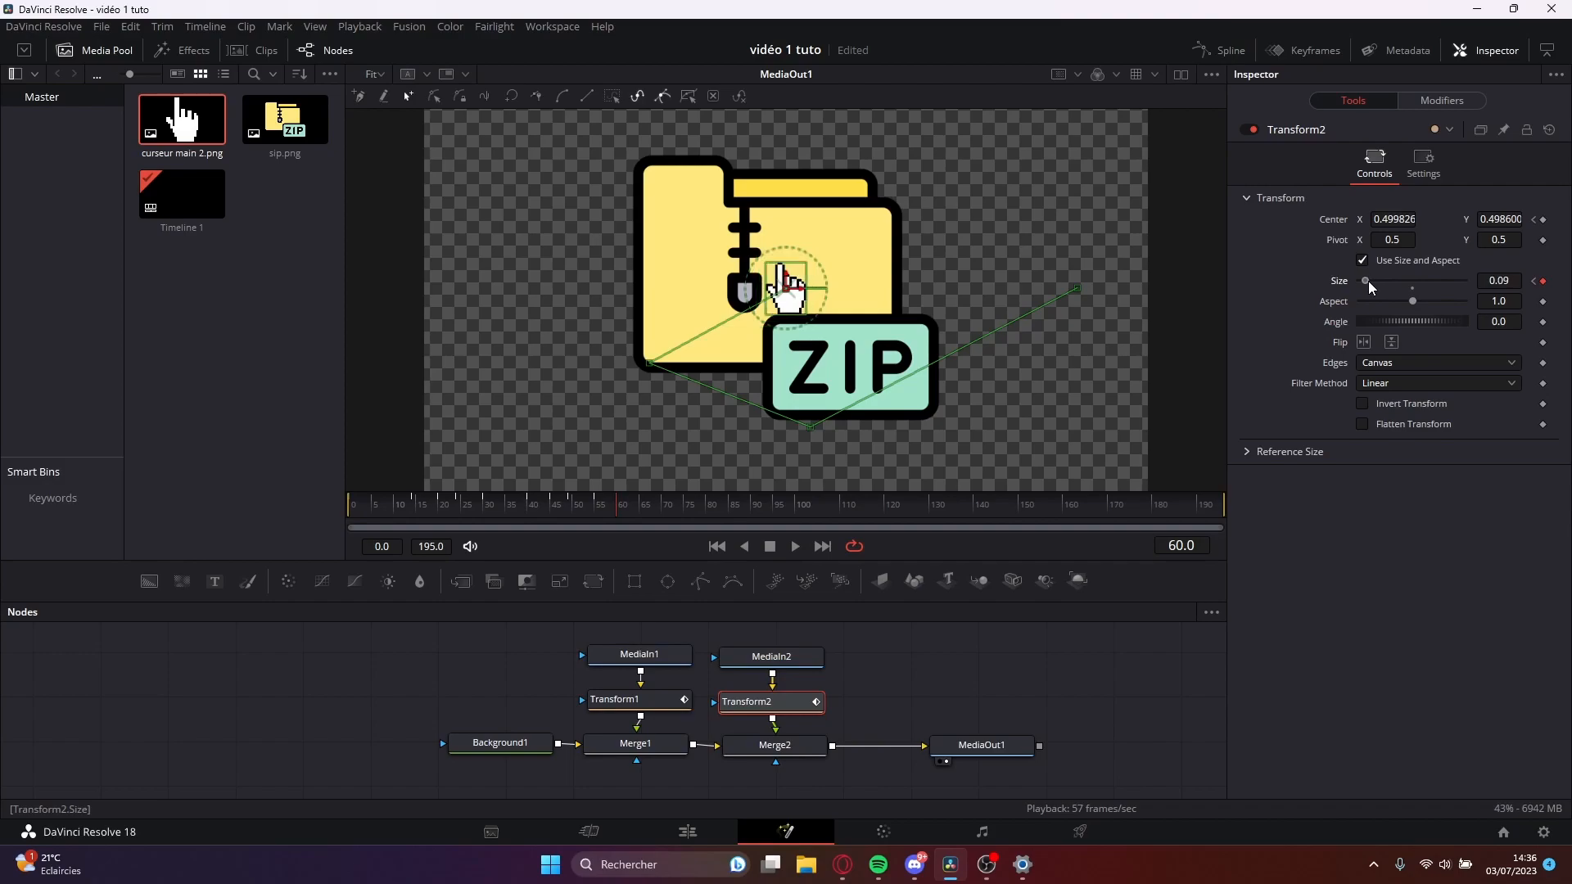
# Restore the hand cursor's size to 0.13 with a keyframe at frame 65.
pyautogui.click(621, 506)
pyautogui.click(638, 504)
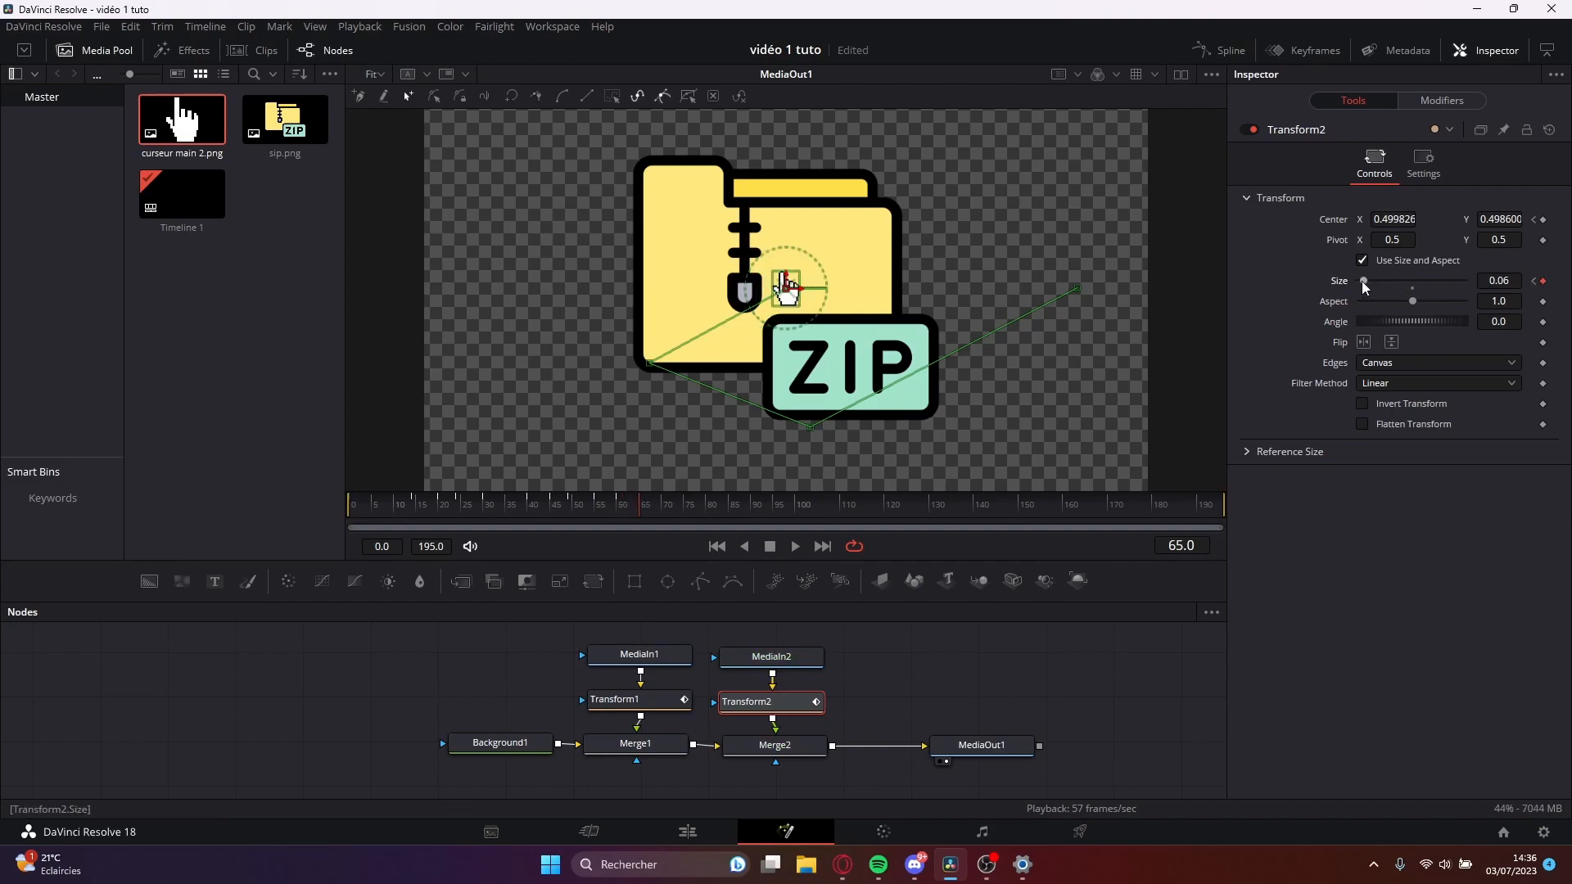
pyautogui.moveTo(1362, 278); pyautogui.dragTo(1368, 278)
pyautogui.click(639, 506)
pyautogui.click(596, 507)
pyautogui.moveTo(596, 509); pyautogui.dragTo(639, 516)
pyautogui.moveTo(1499, 281); pyautogui.dragTo(1472, 281)
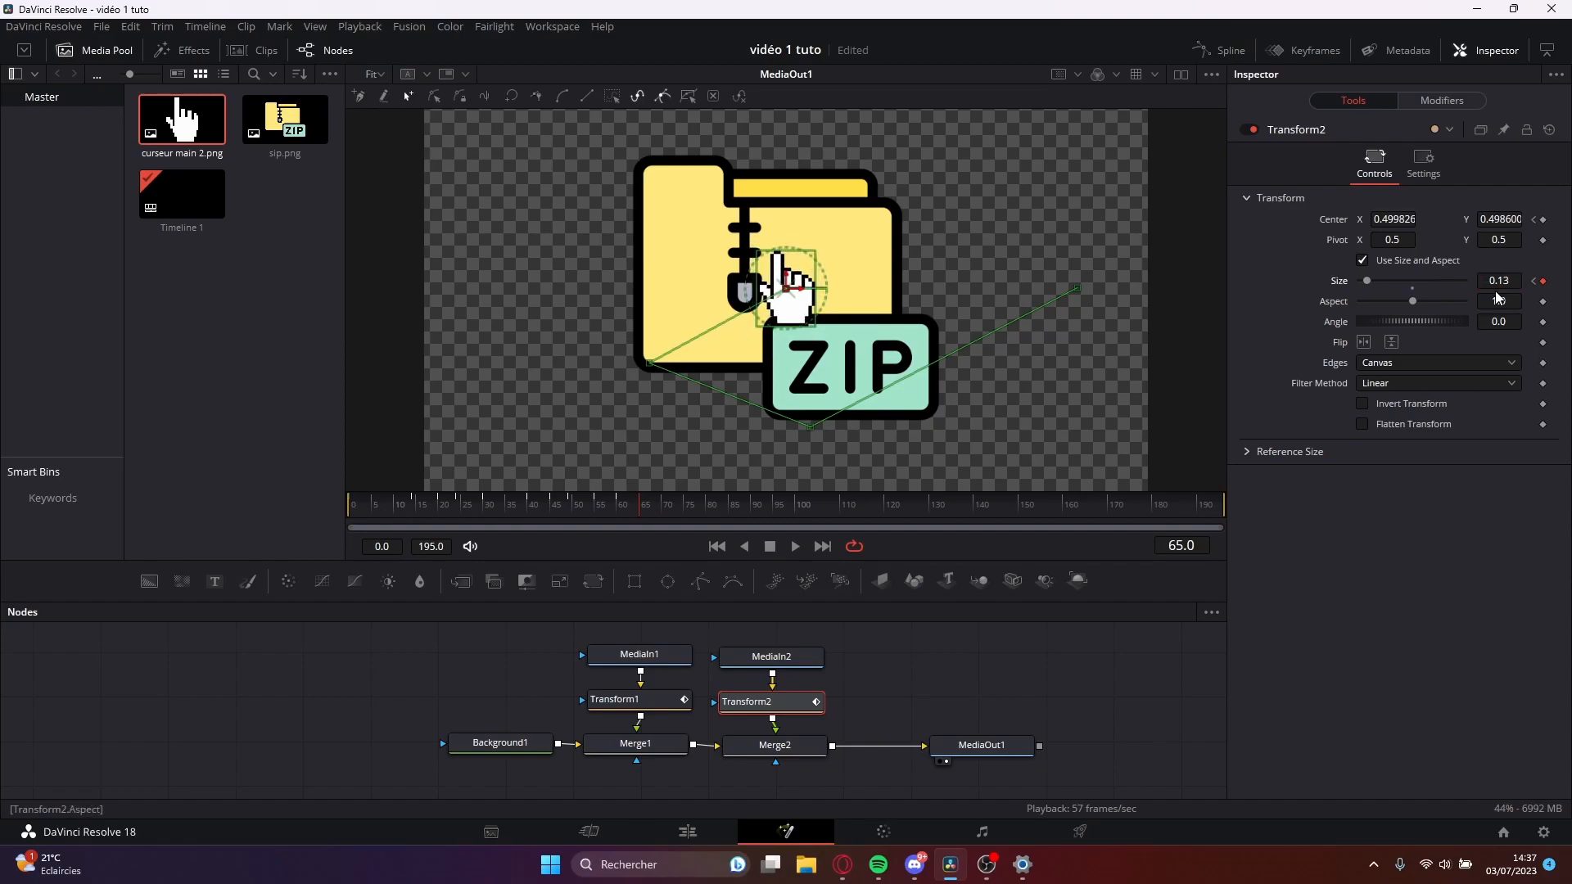
# Play back the hand cursor's movement over the folder and its click effect.
pyautogui.moveTo(653, 509); pyautogui.dragTo(406, 512)
pyautogui.press('space')
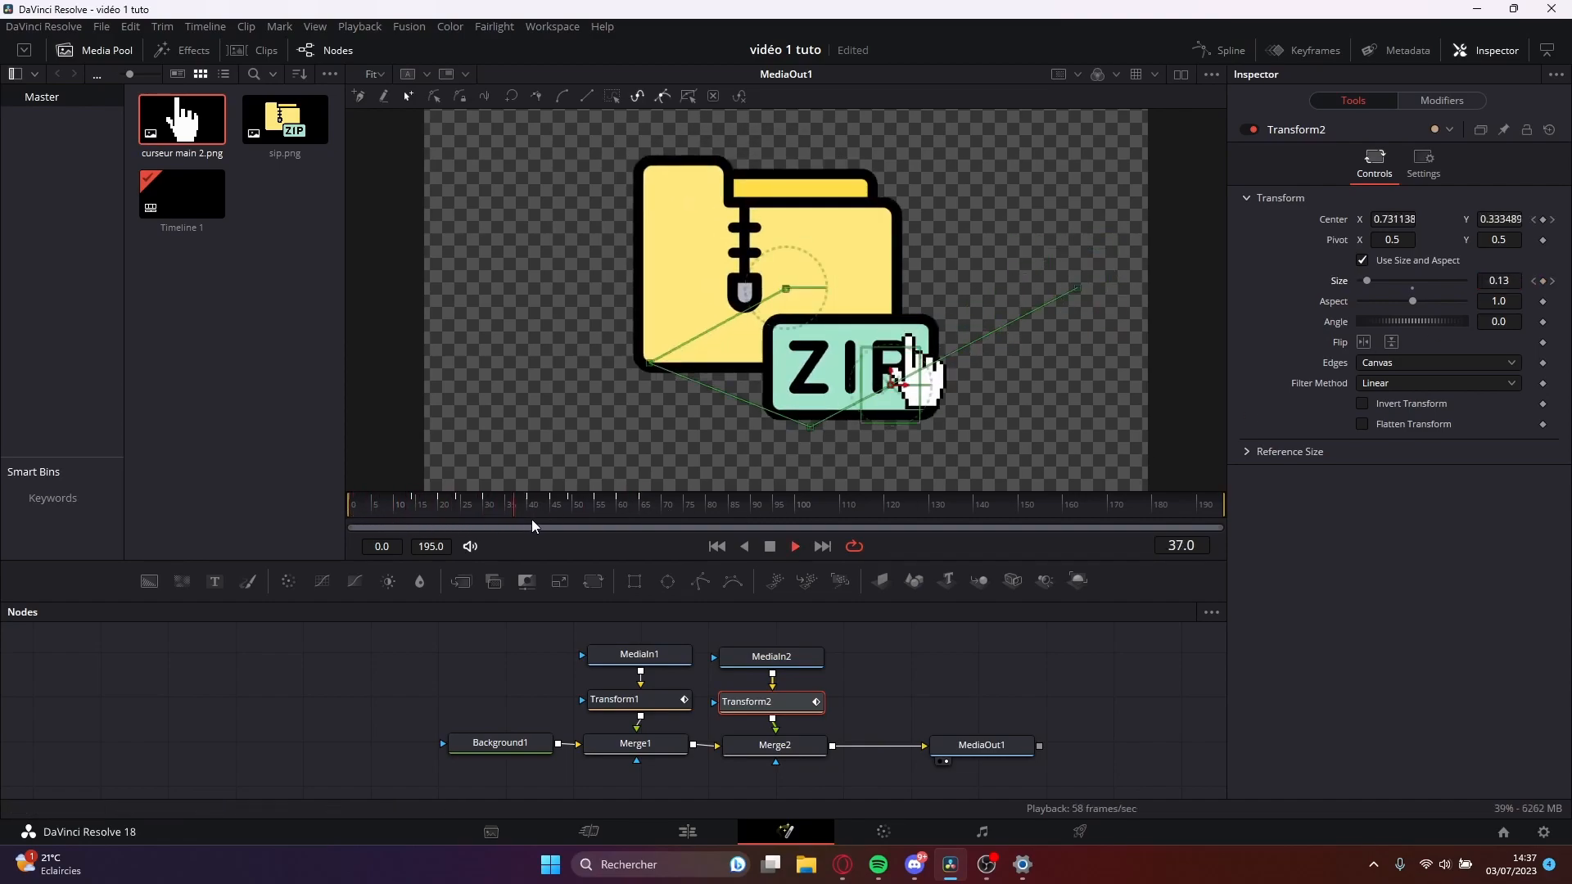
pyautogui.moveTo(623, 517); pyautogui.dragTo(351, 518)
pyautogui.press('space')
pyautogui.moveTo(647, 524); pyautogui.dragTo(576, 535)
pyautogui.moveTo(673, 541)
pyautogui.mouseDown()
pyautogui.moveTo(618, 535)
pyautogui.moveTo(653, 521)
pyautogui.mouseUp()
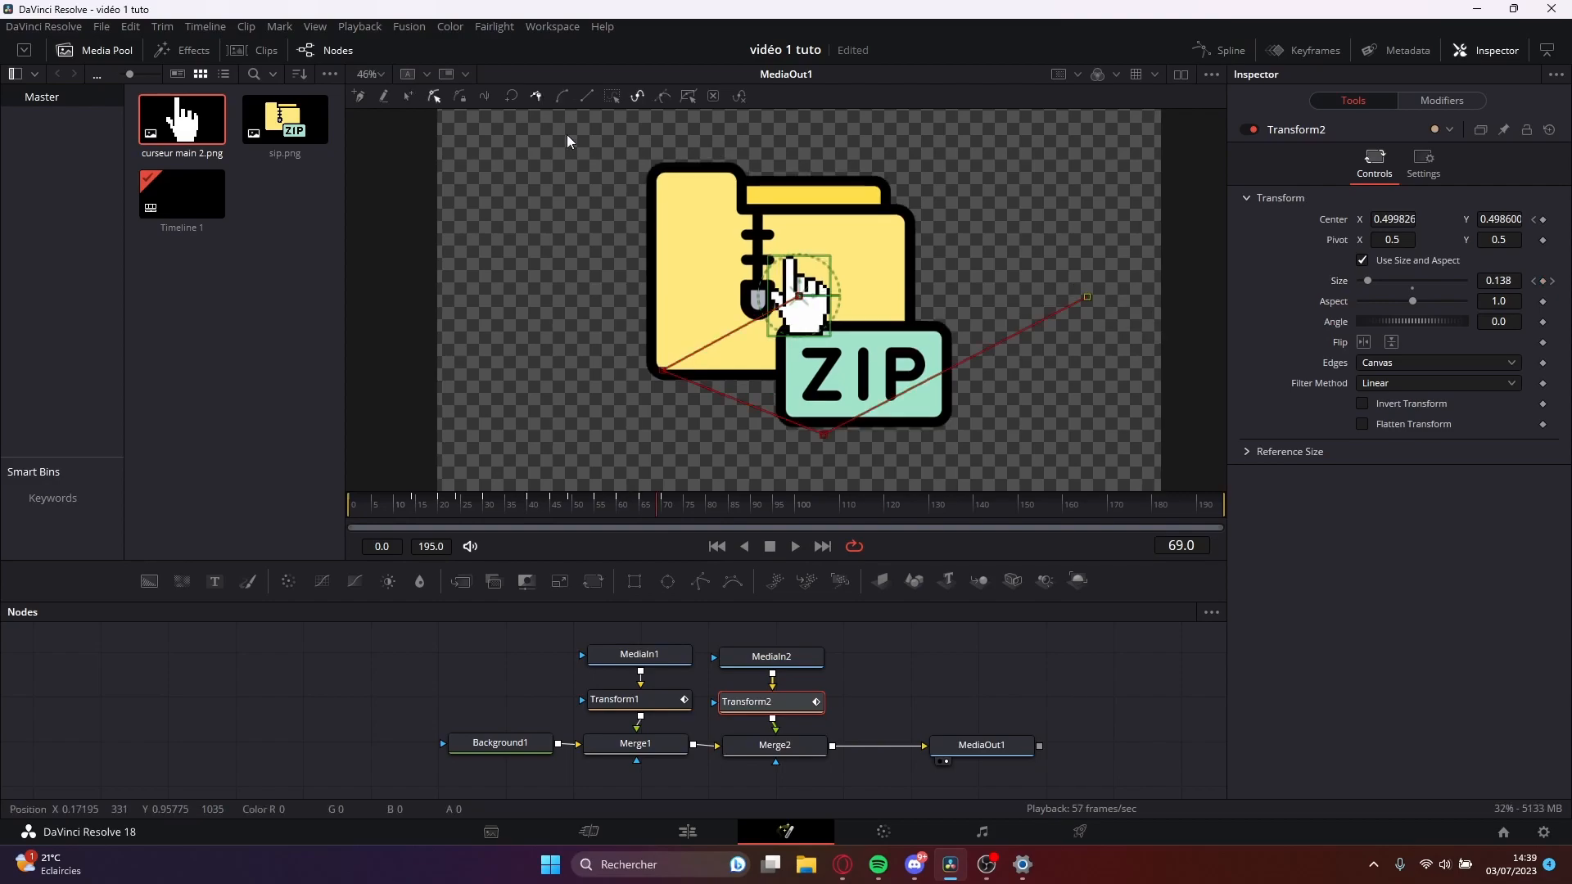
# Smooth the points of the hand cursor's motion path so its straight segments become one continuous curve.
pyautogui.click(562, 96)
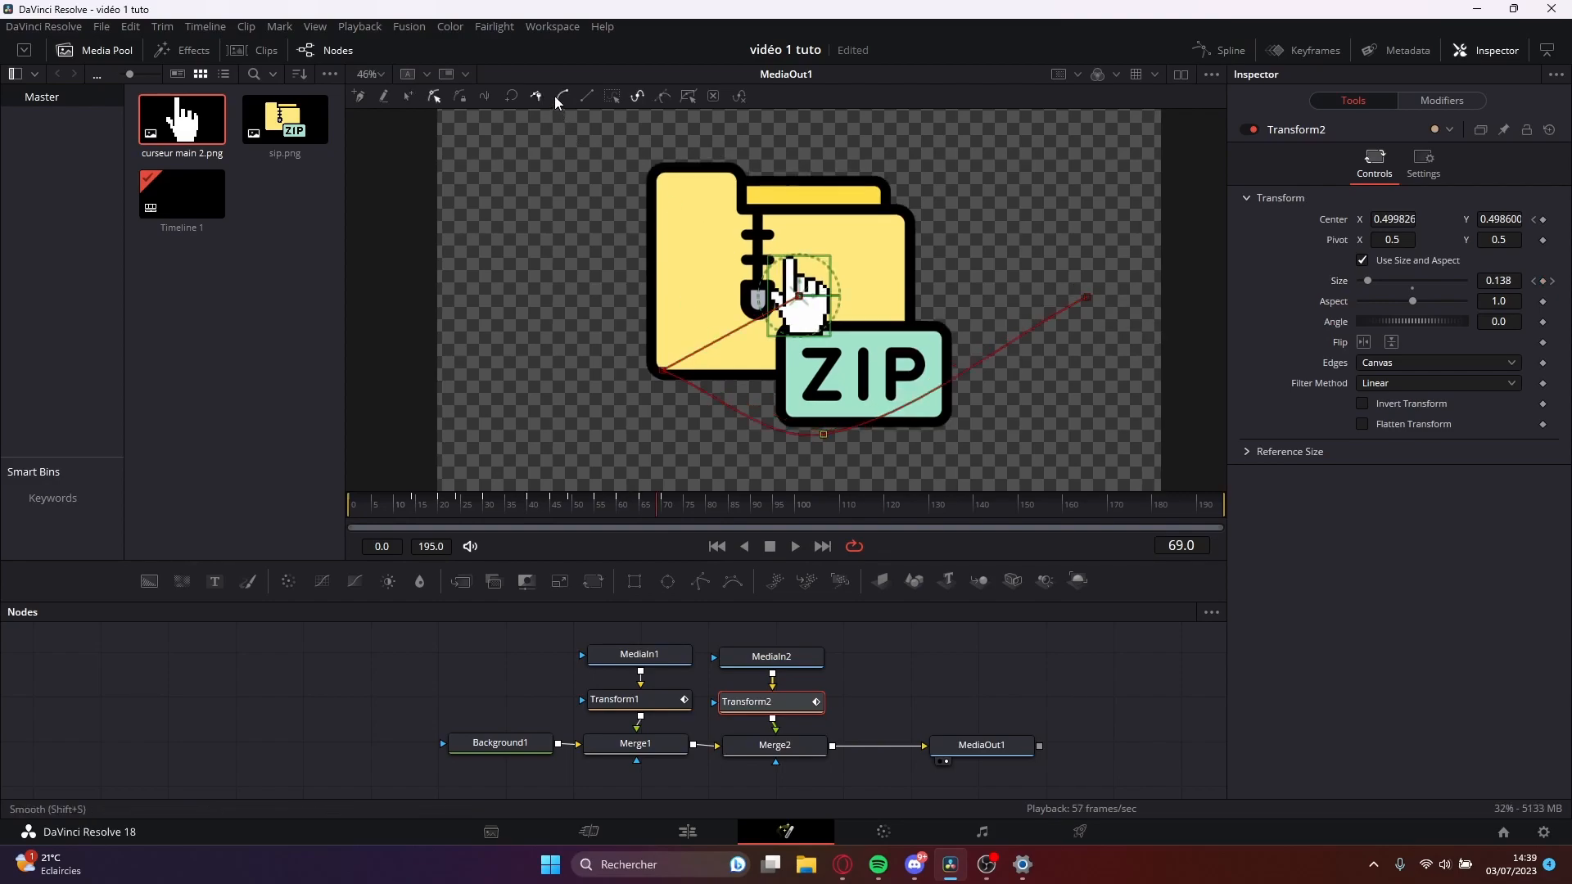
pyautogui.click(561, 97)
pyautogui.click(562, 96)
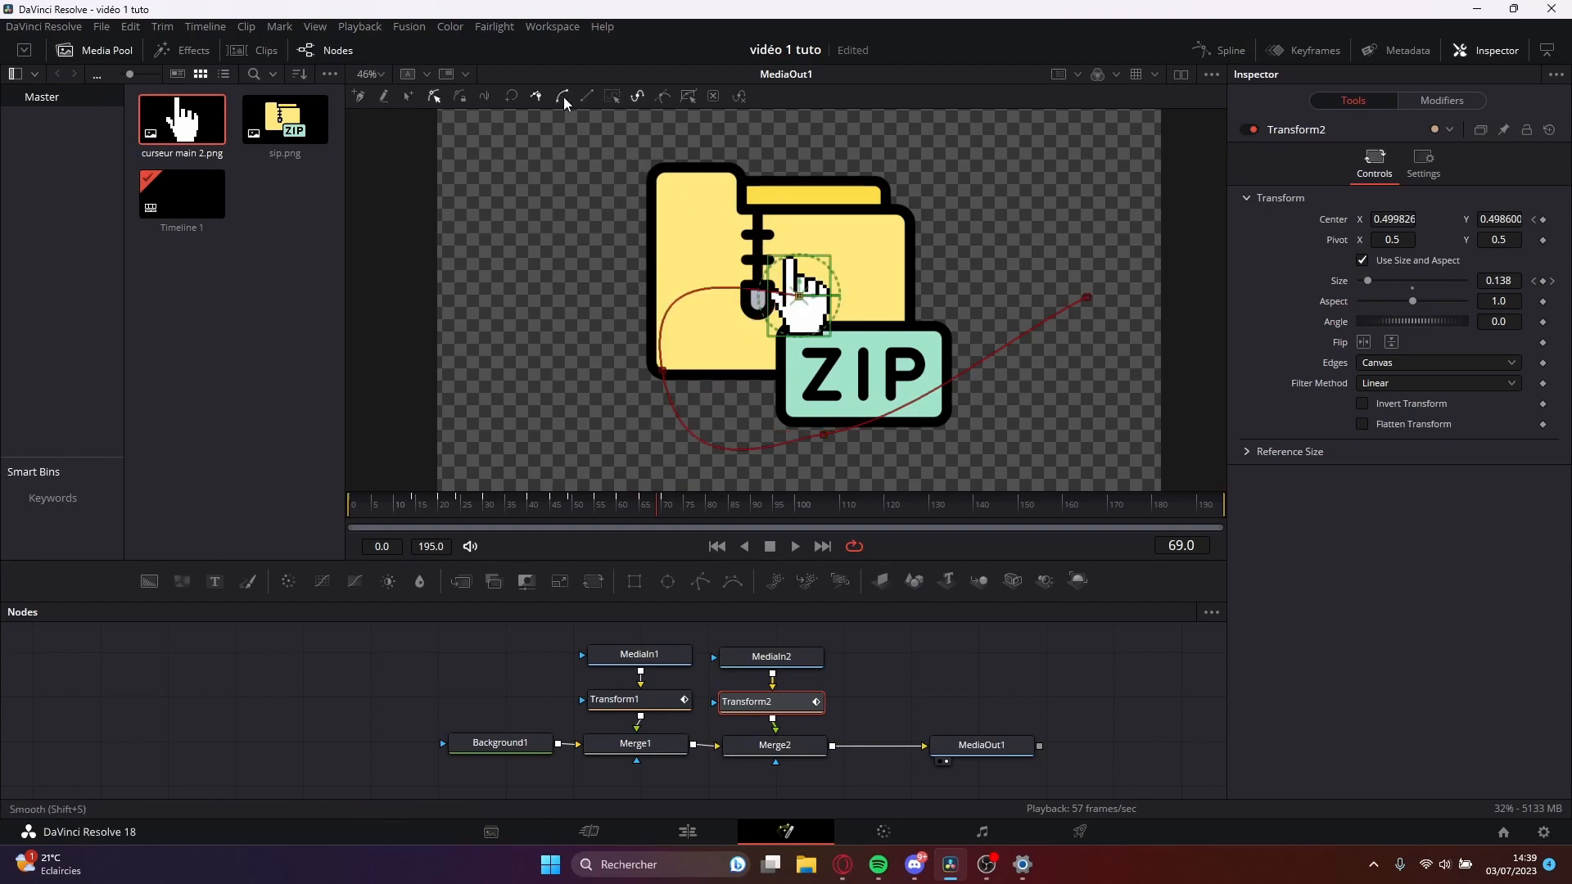
pyautogui.click(1087, 297)
pyautogui.click(561, 96)
# Preview the hand cursor travelling along the curved motion path.
pyautogui.press('space')
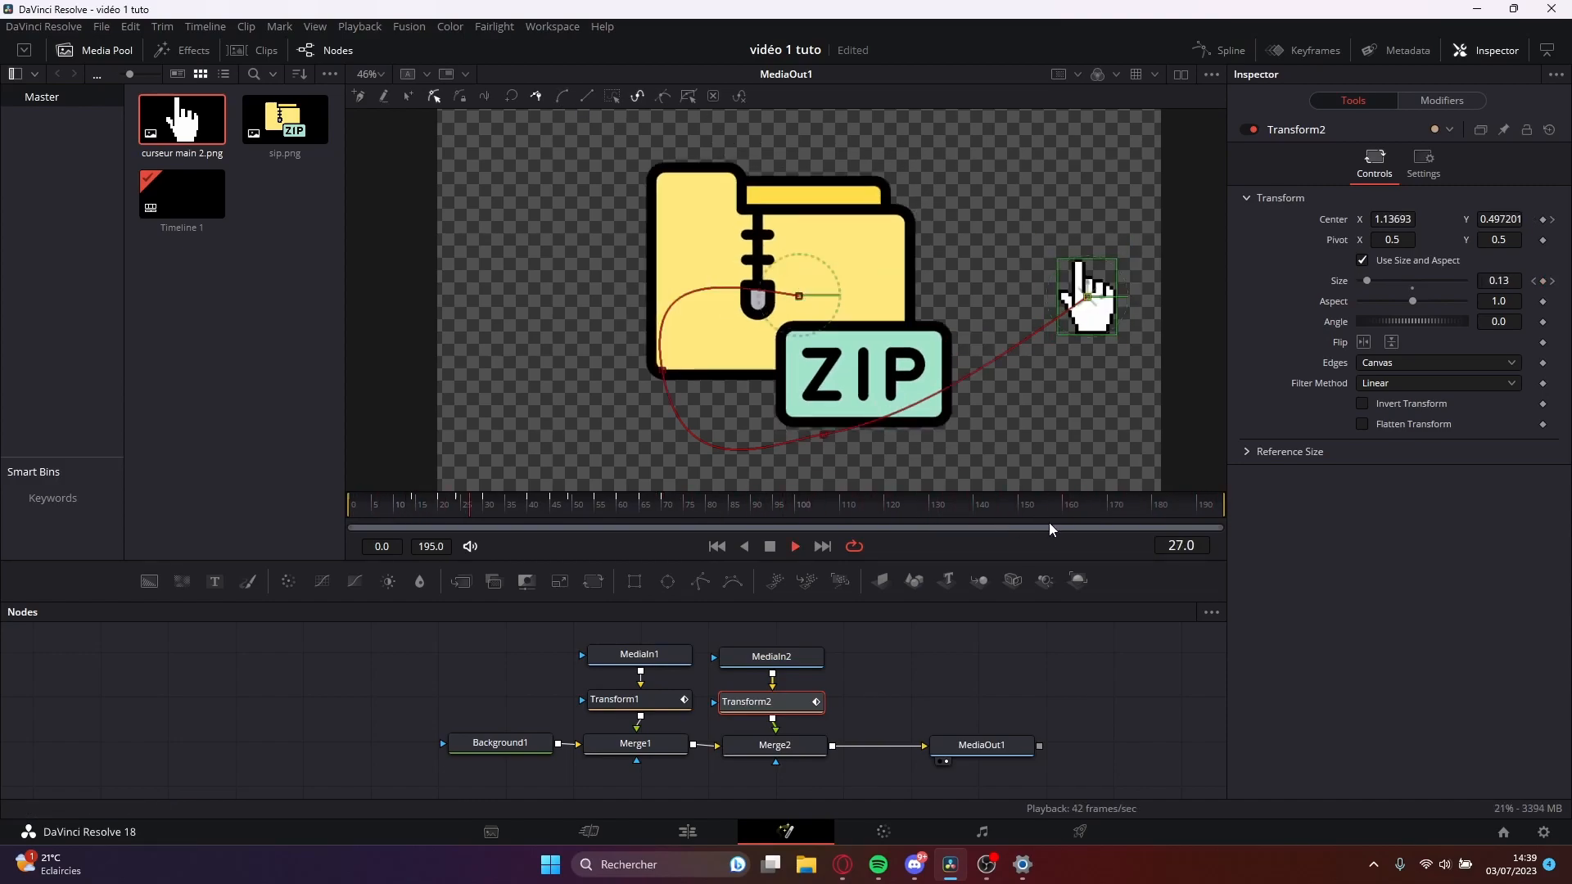
pyautogui.press('space')
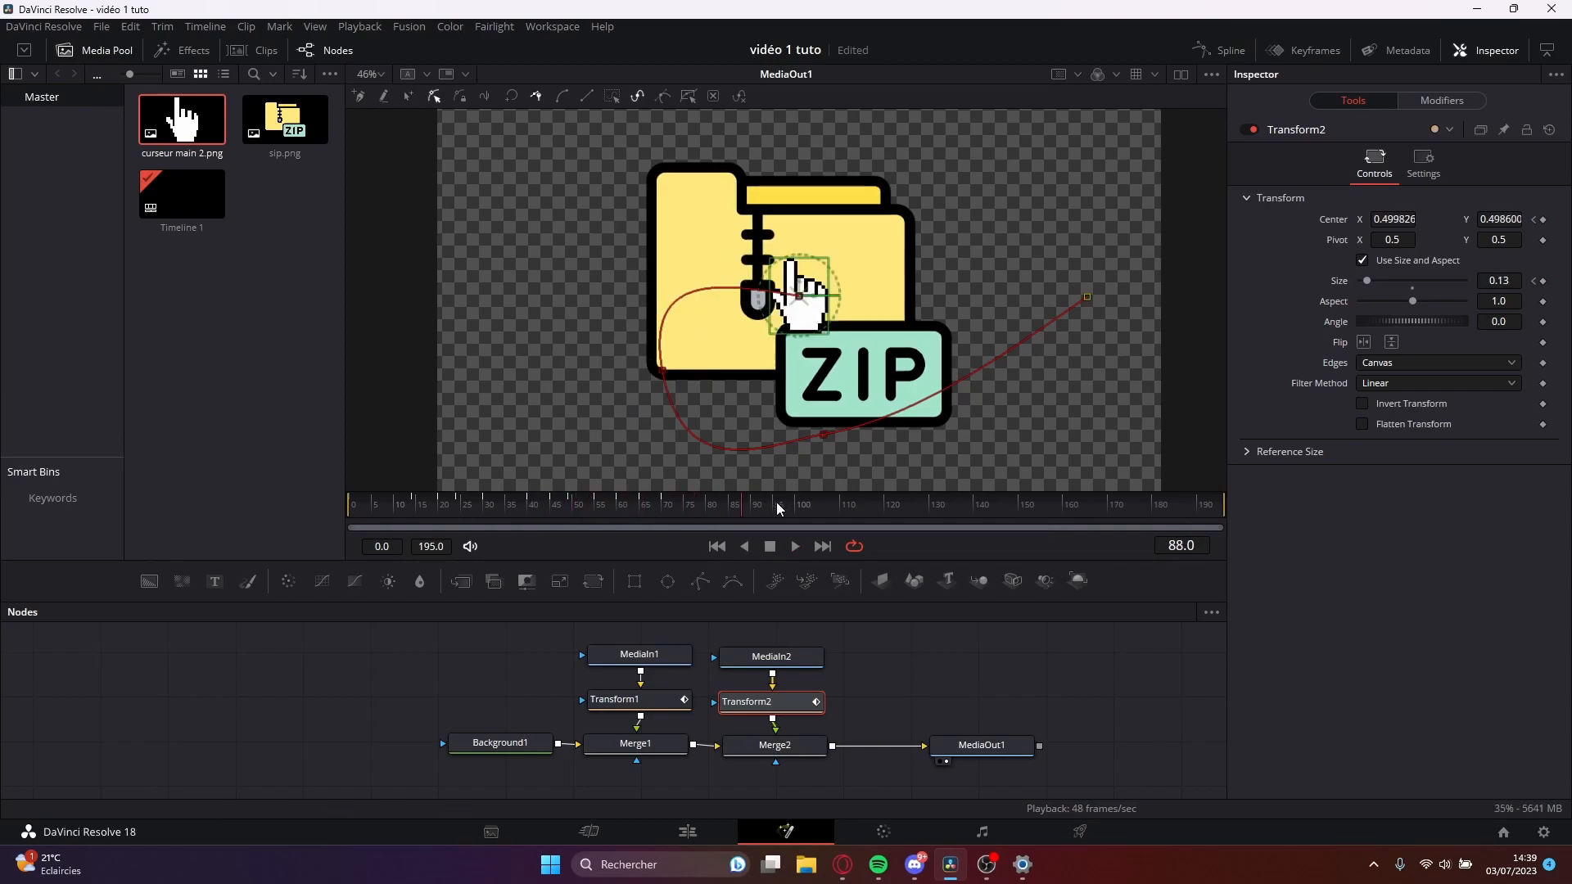
pyautogui.click(505, 513)
pyautogui.moveTo(504, 513)
pyautogui.mouseDown()
pyautogui.moveTo(357, 516)
pyautogui.moveTo(763, 527)
pyautogui.moveTo(480, 527)
pyautogui.mouseUp()
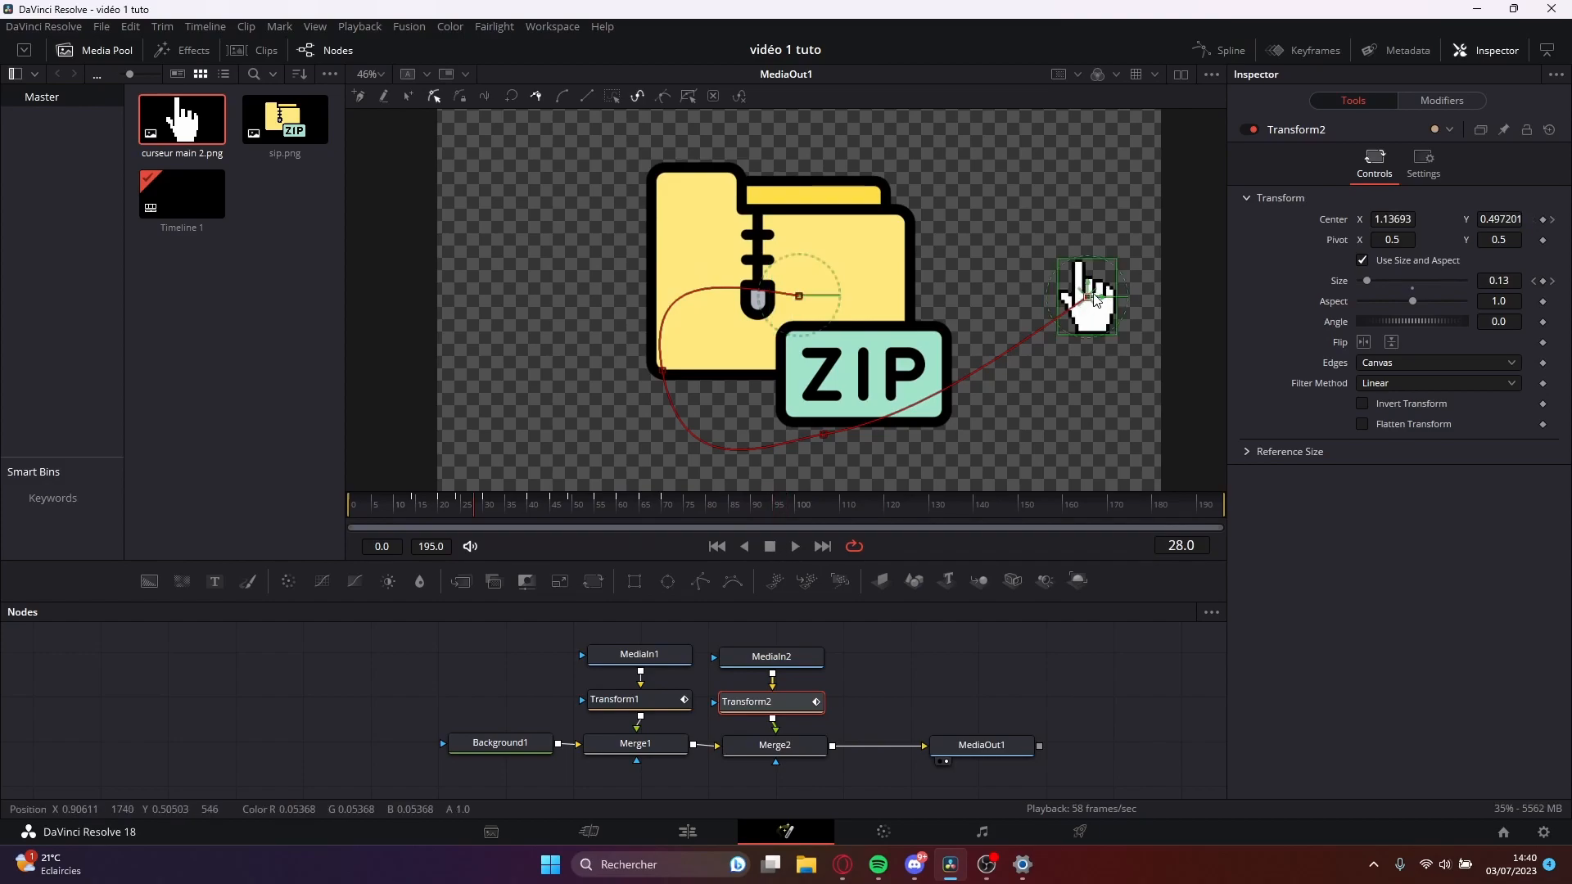
pyautogui.press('space')
pyautogui.moveTo(753, 511); pyautogui.dragTo(675, 522)
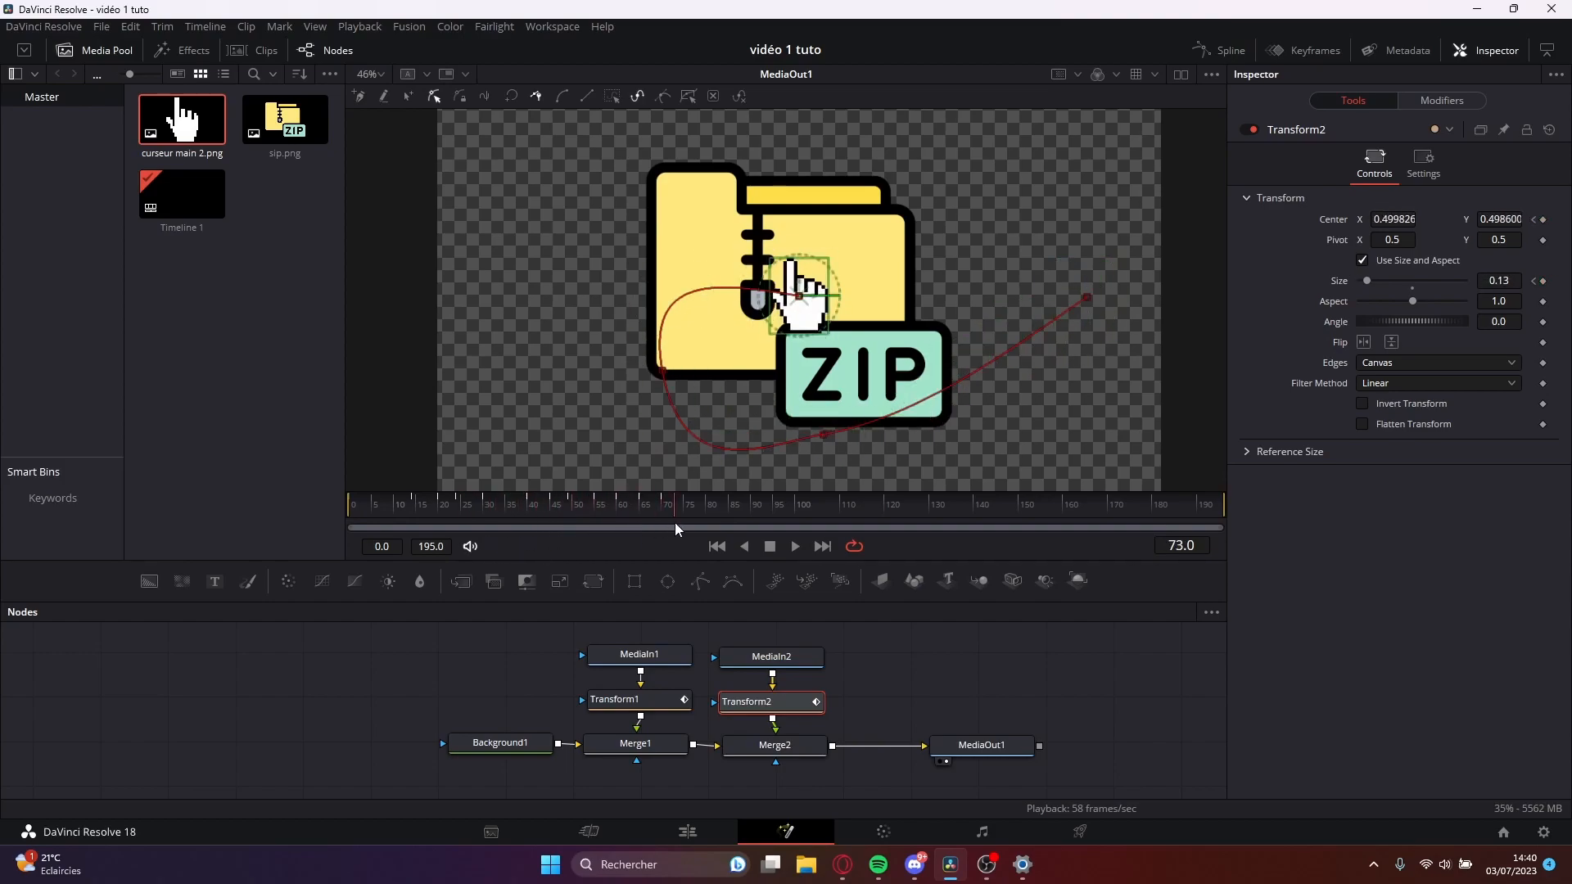
# Open the Spline editor, hide Transform2's Size curve and zoom in on its path Displacement curve.
pyautogui.click(1227, 52)
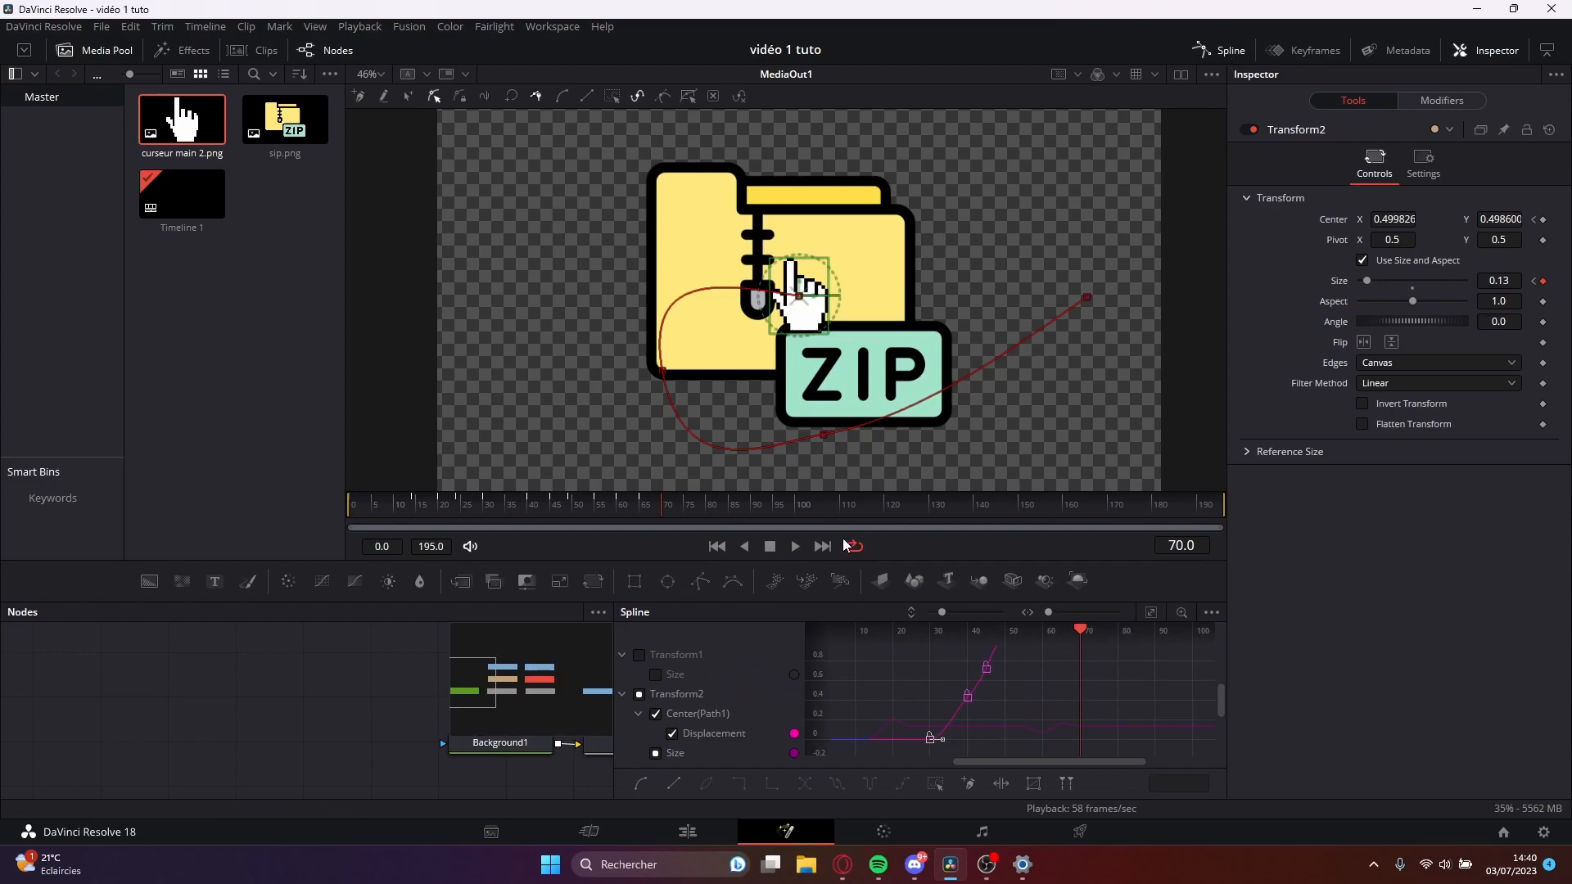
pyautogui.click(655, 753)
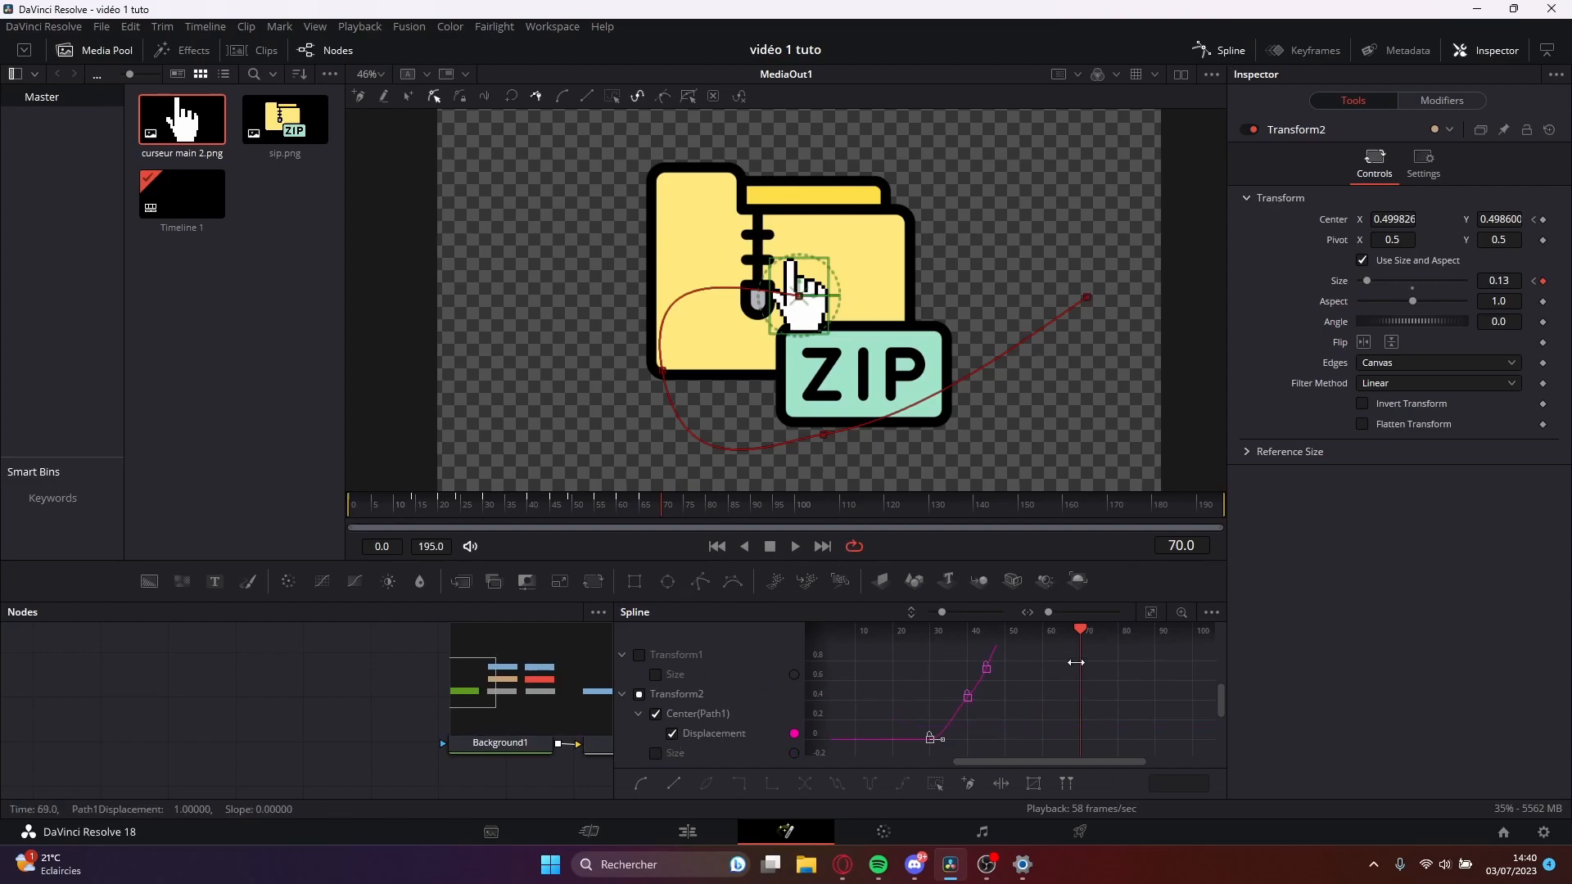
pyautogui.moveTo(815, 664); pyautogui.dragTo(825, 740)
pyautogui.scroll(3, 972, 676)
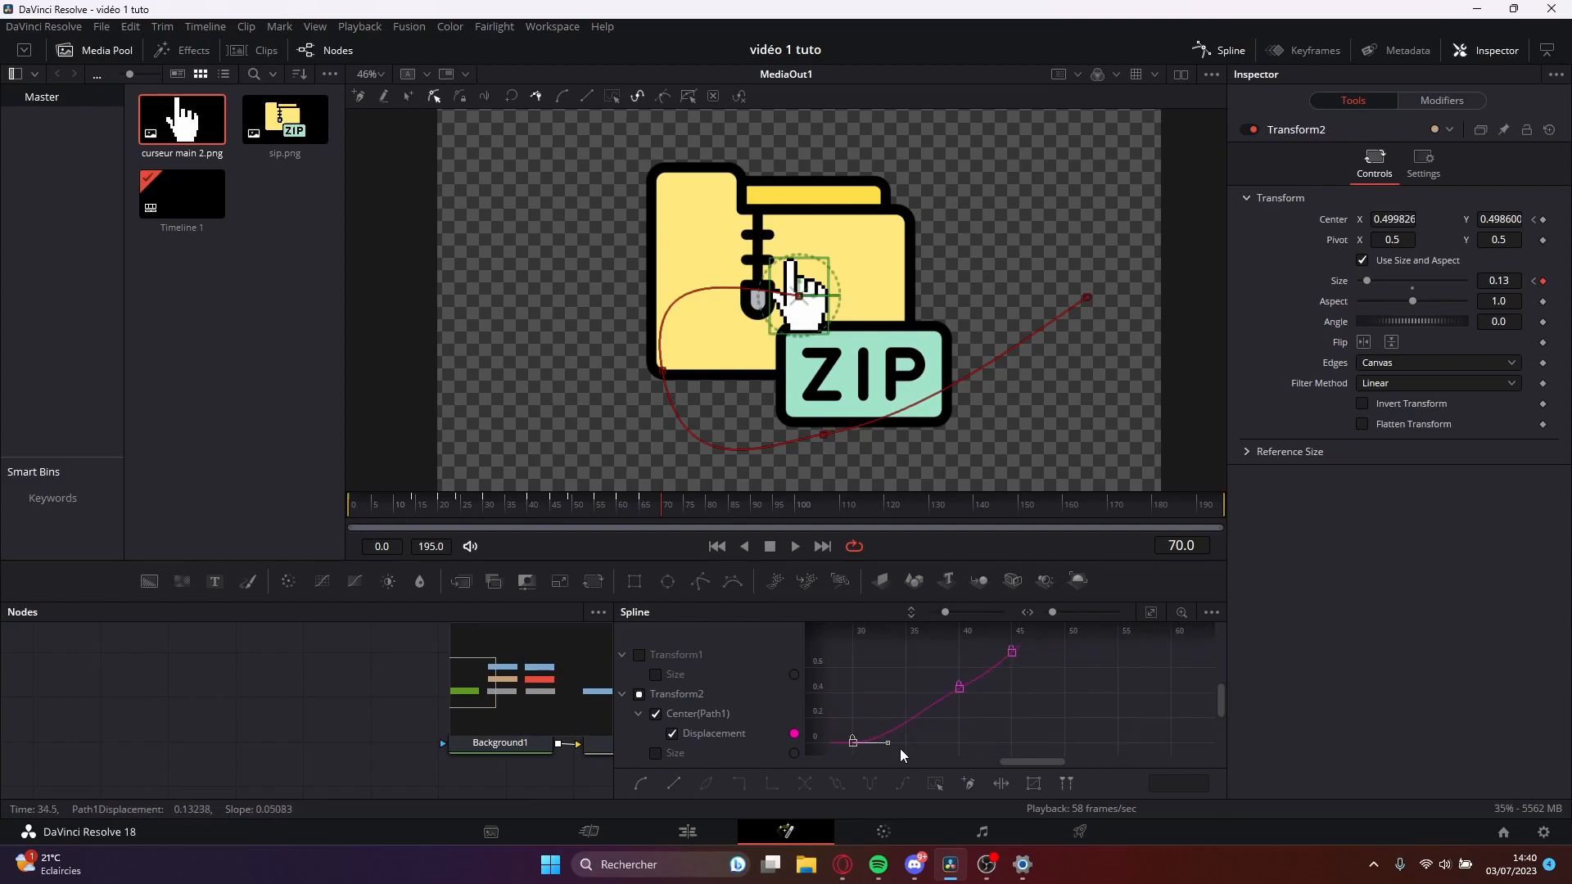
# Reshape the hand cursor's Displacement curve so the movement eases in smoothly from the first keyframe and flattens into the last one.
pyautogui.click(853, 742)
pyautogui.click(641, 786)
pyautogui.moveTo(937, 714); pyautogui.dragTo(954, 724)
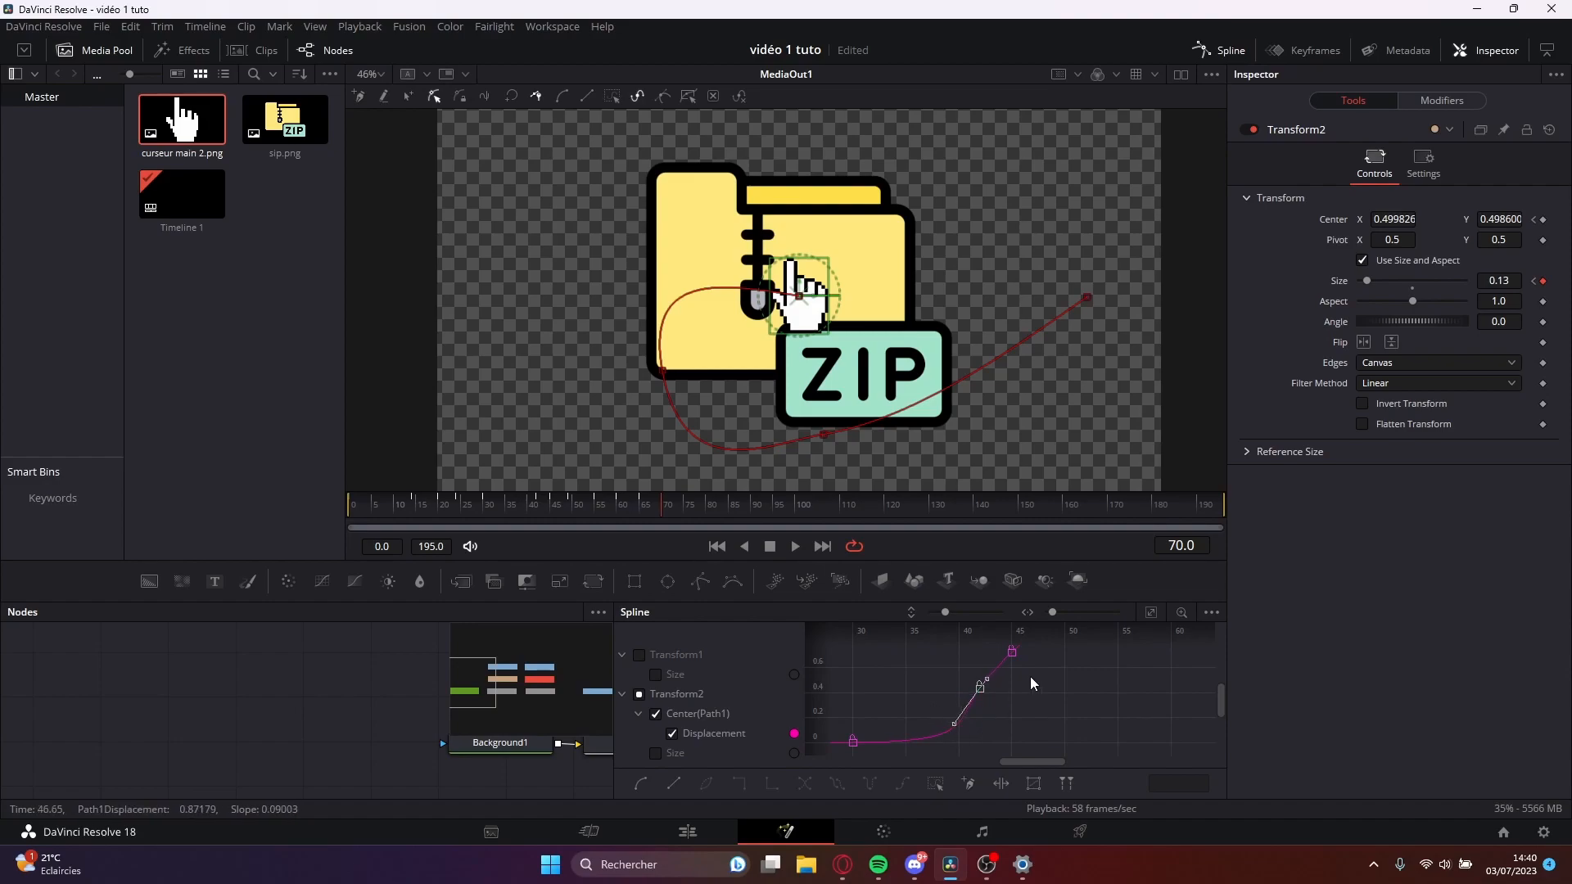
pyautogui.moveTo(1223, 711); pyautogui.dragTo(1221, 686)
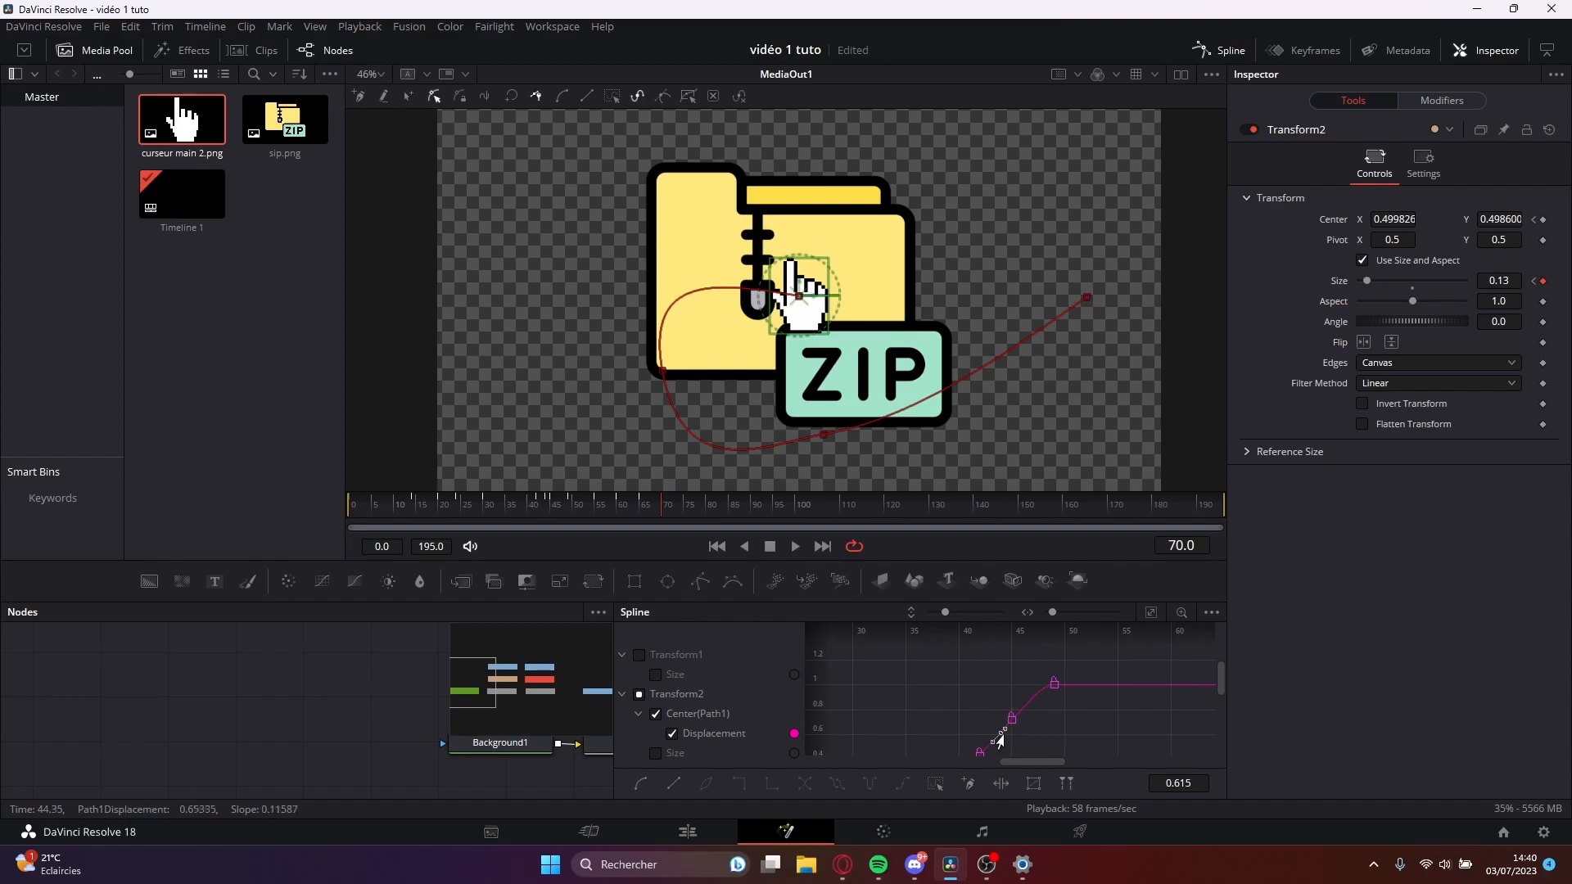
pyautogui.click(1053, 685)
pyautogui.moveTo(1039, 685); pyautogui.dragTo(848, 681)
pyautogui.scroll(-5, 1079, 722)
# Play back and scrub through the hand cursor's eased movement, and close the Spline editor.
pyautogui.press('space')
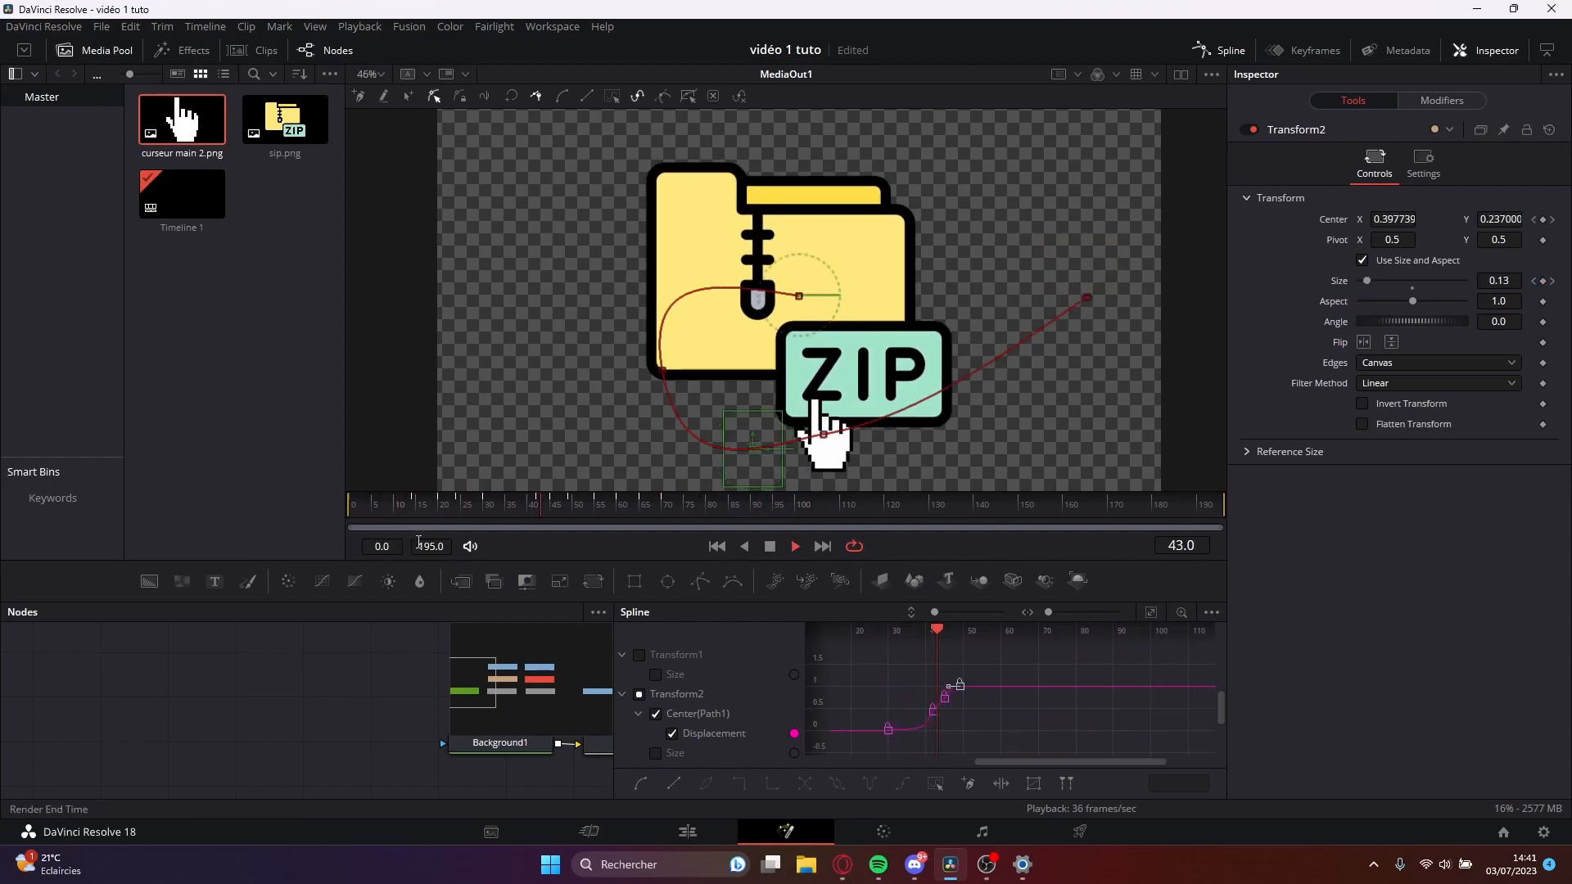
pyautogui.press('space')
pyautogui.moveTo(711, 503); pyautogui.dragTo(440, 518)
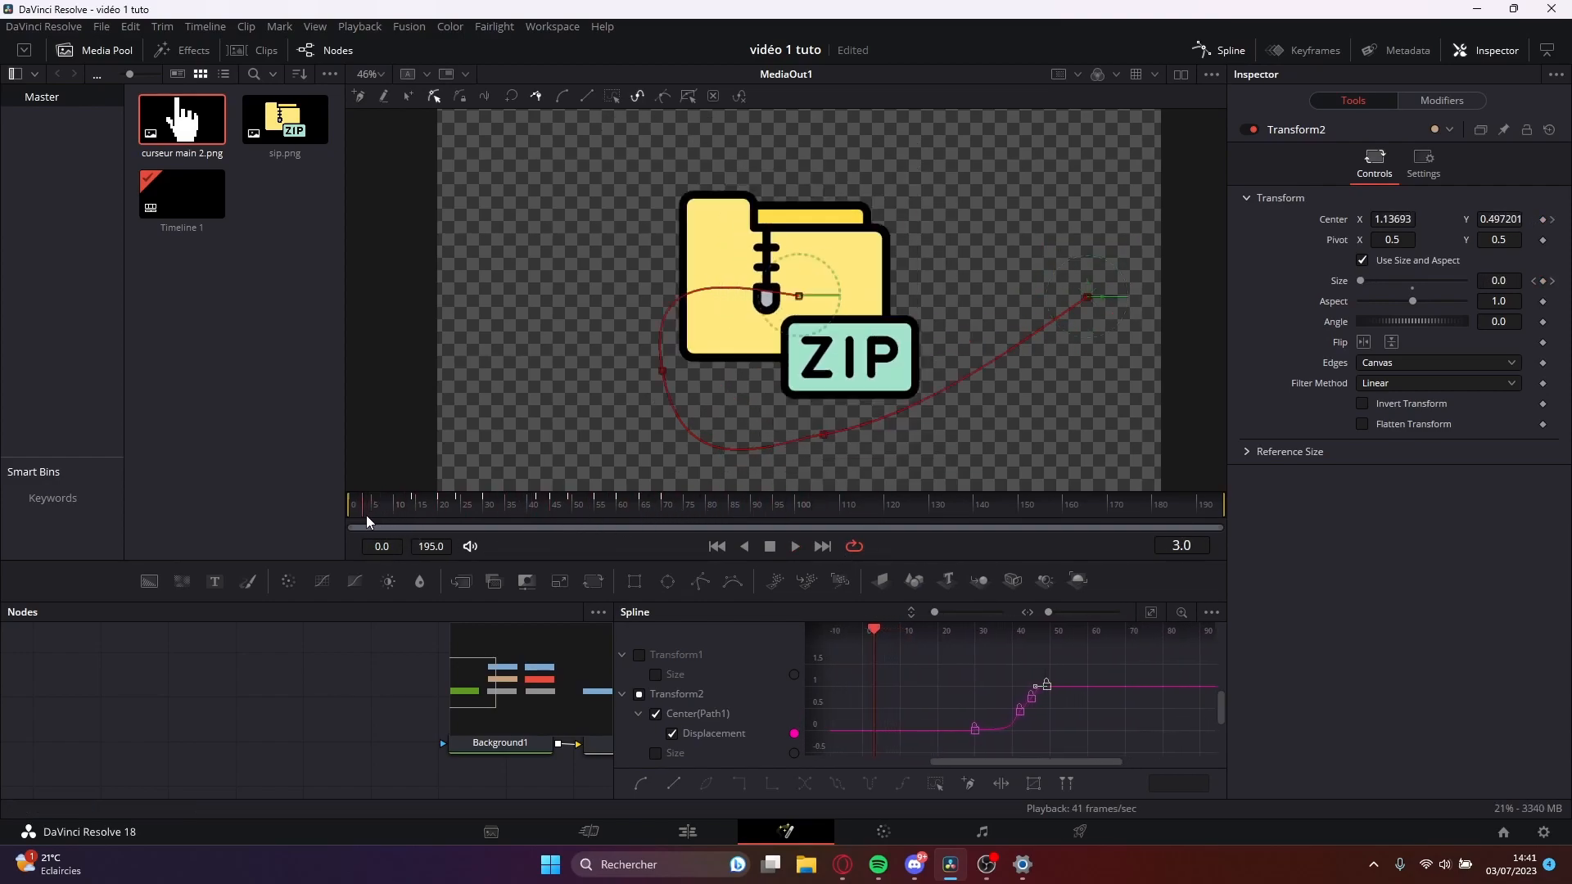
pyautogui.press('space')
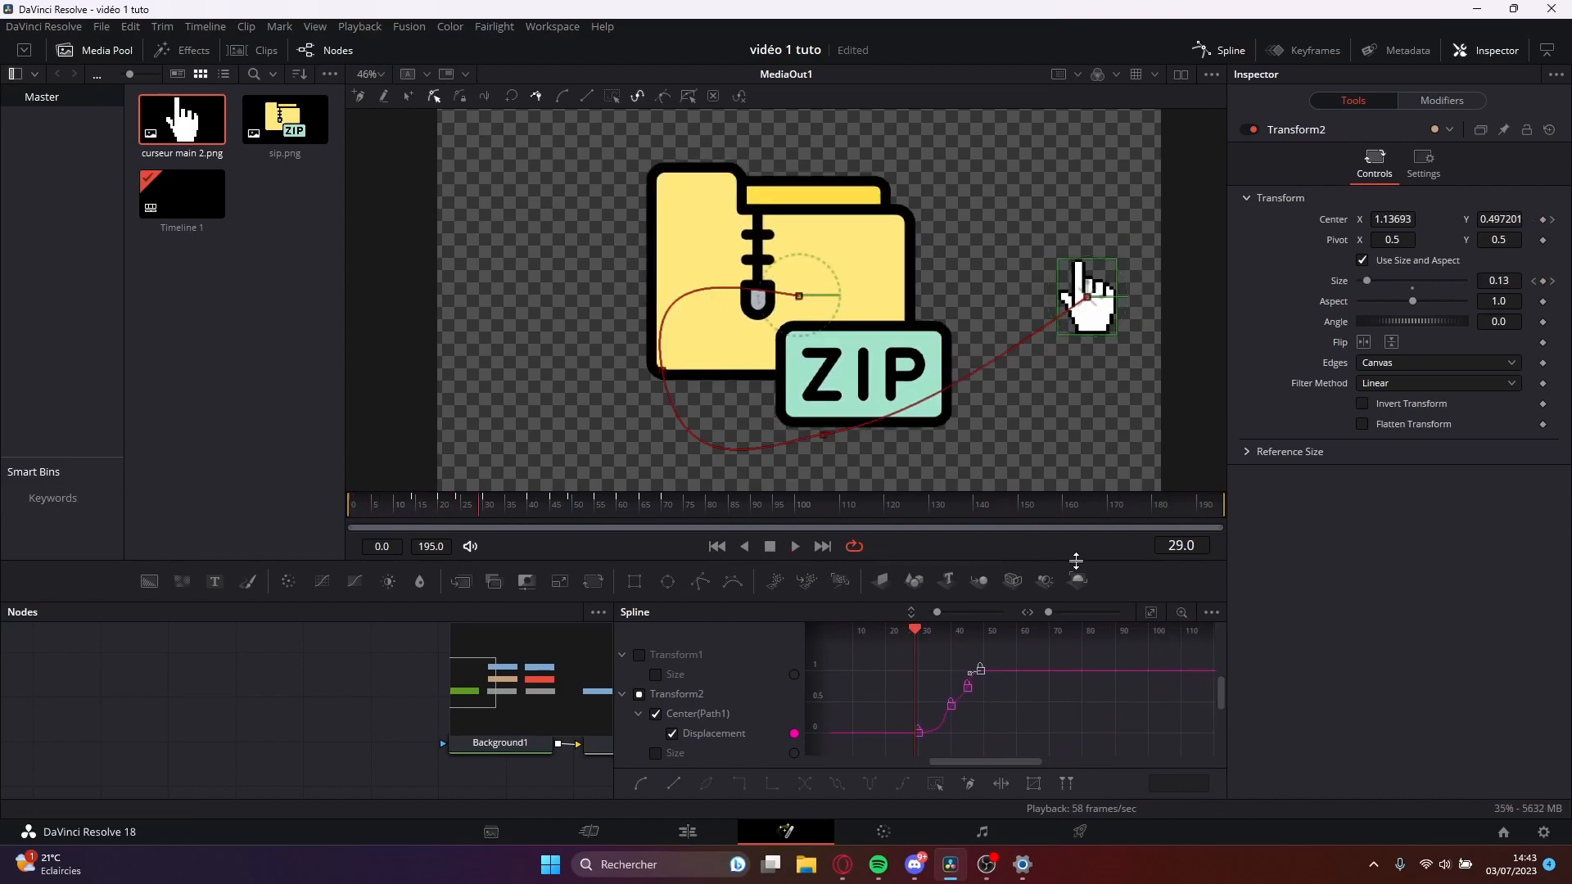
pyautogui.moveTo(917, 635); pyautogui.dragTo(1015, 674)
pyautogui.moveTo(659, 528); pyautogui.dragTo(960, 540)
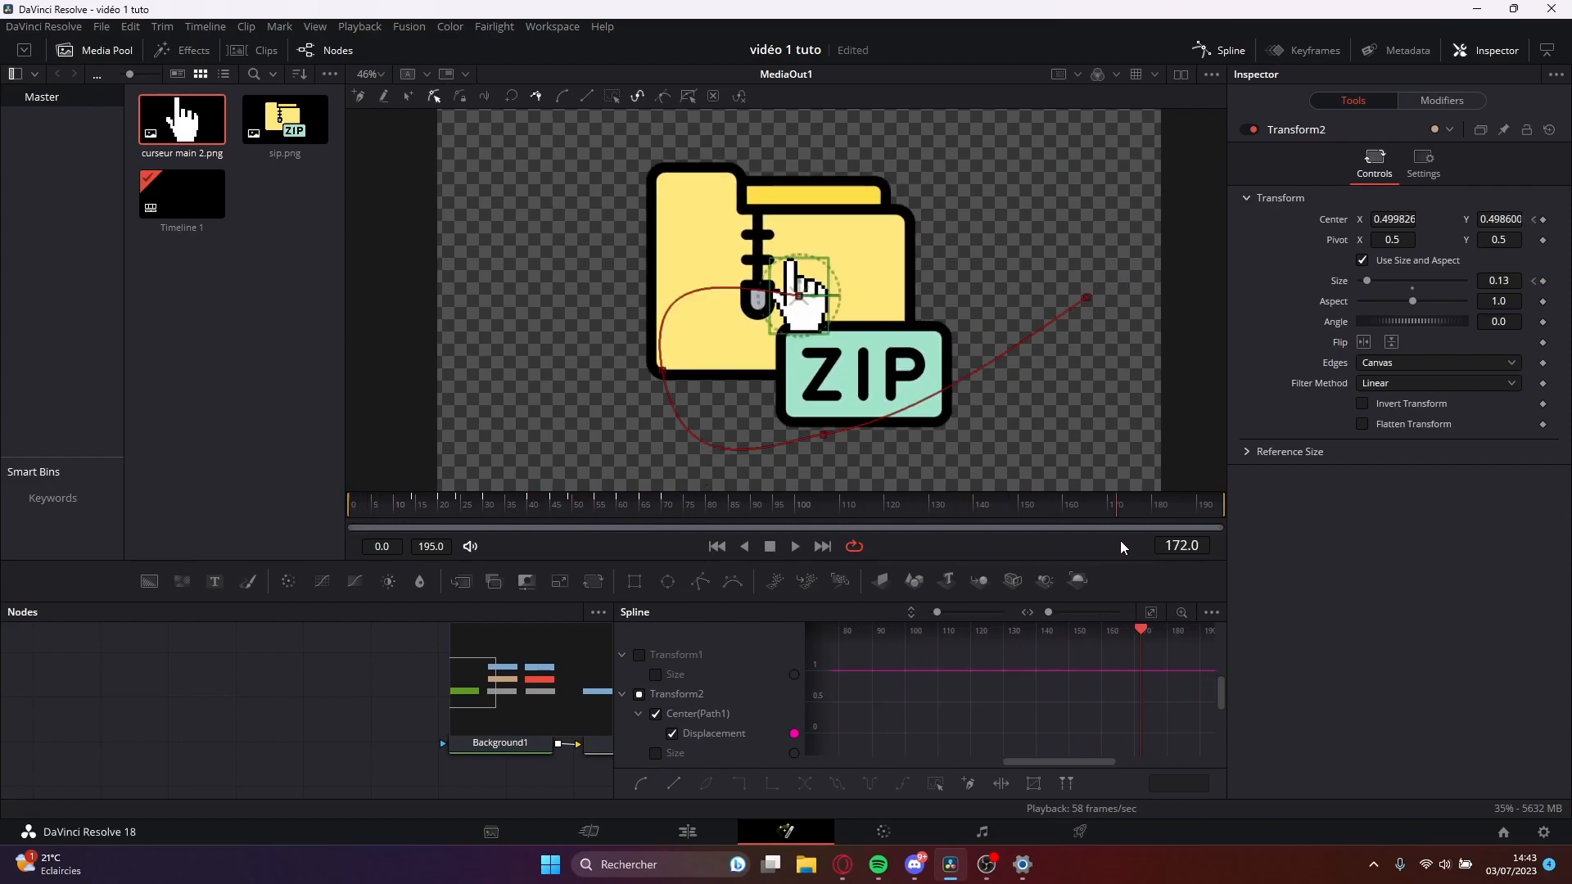
pyautogui.press('space')
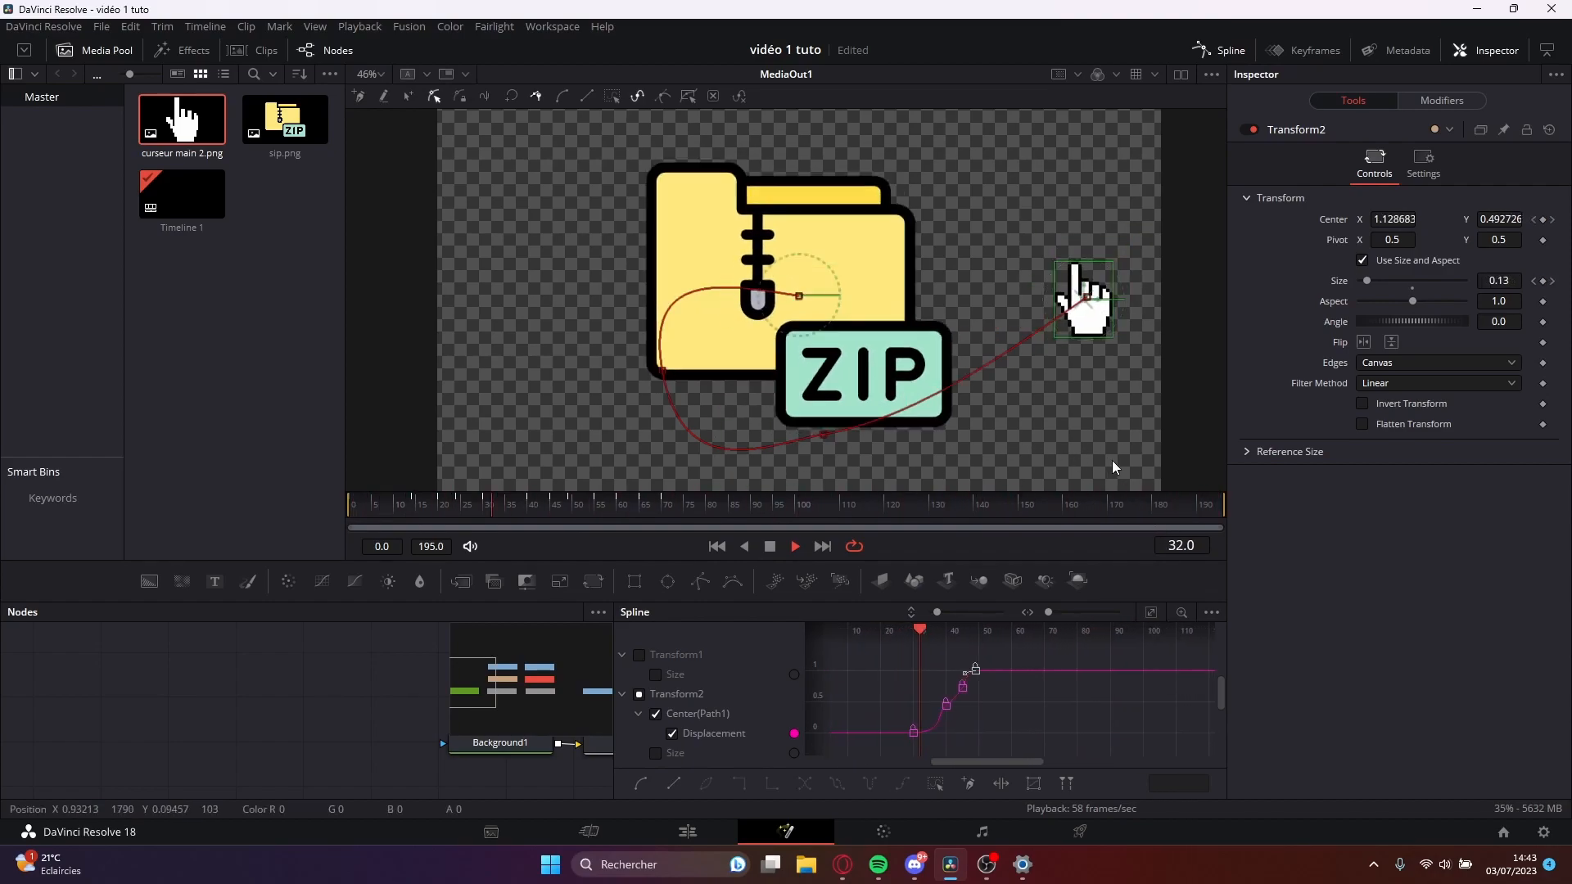
pyautogui.moveTo(1055, 629); pyautogui.dragTo(1018, 645)
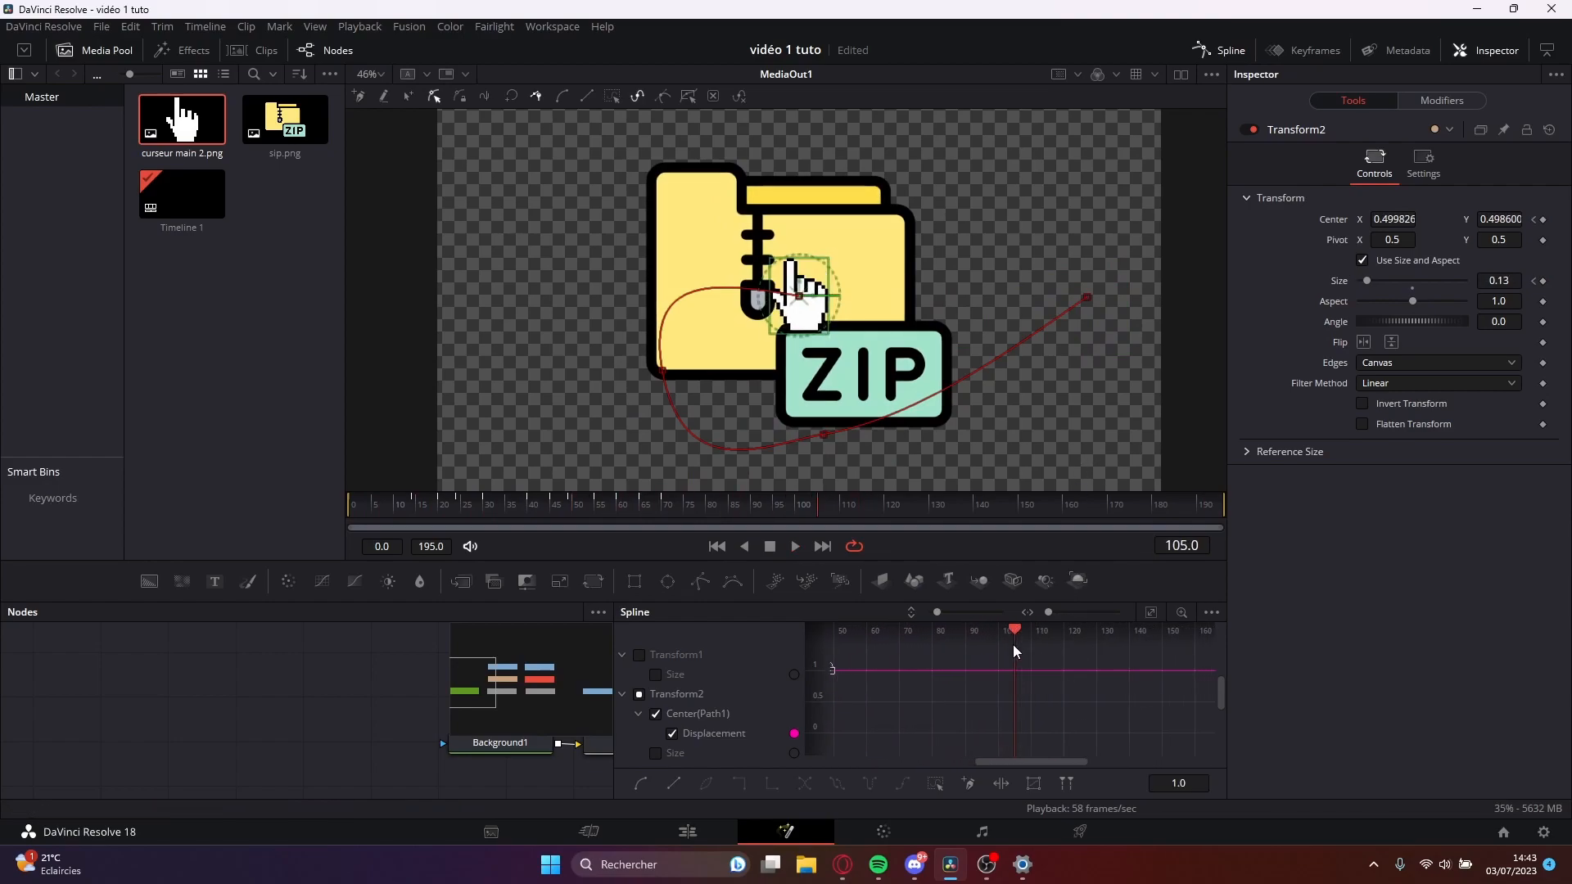
pyautogui.moveTo(920, 635); pyautogui.dragTo(839, 647)
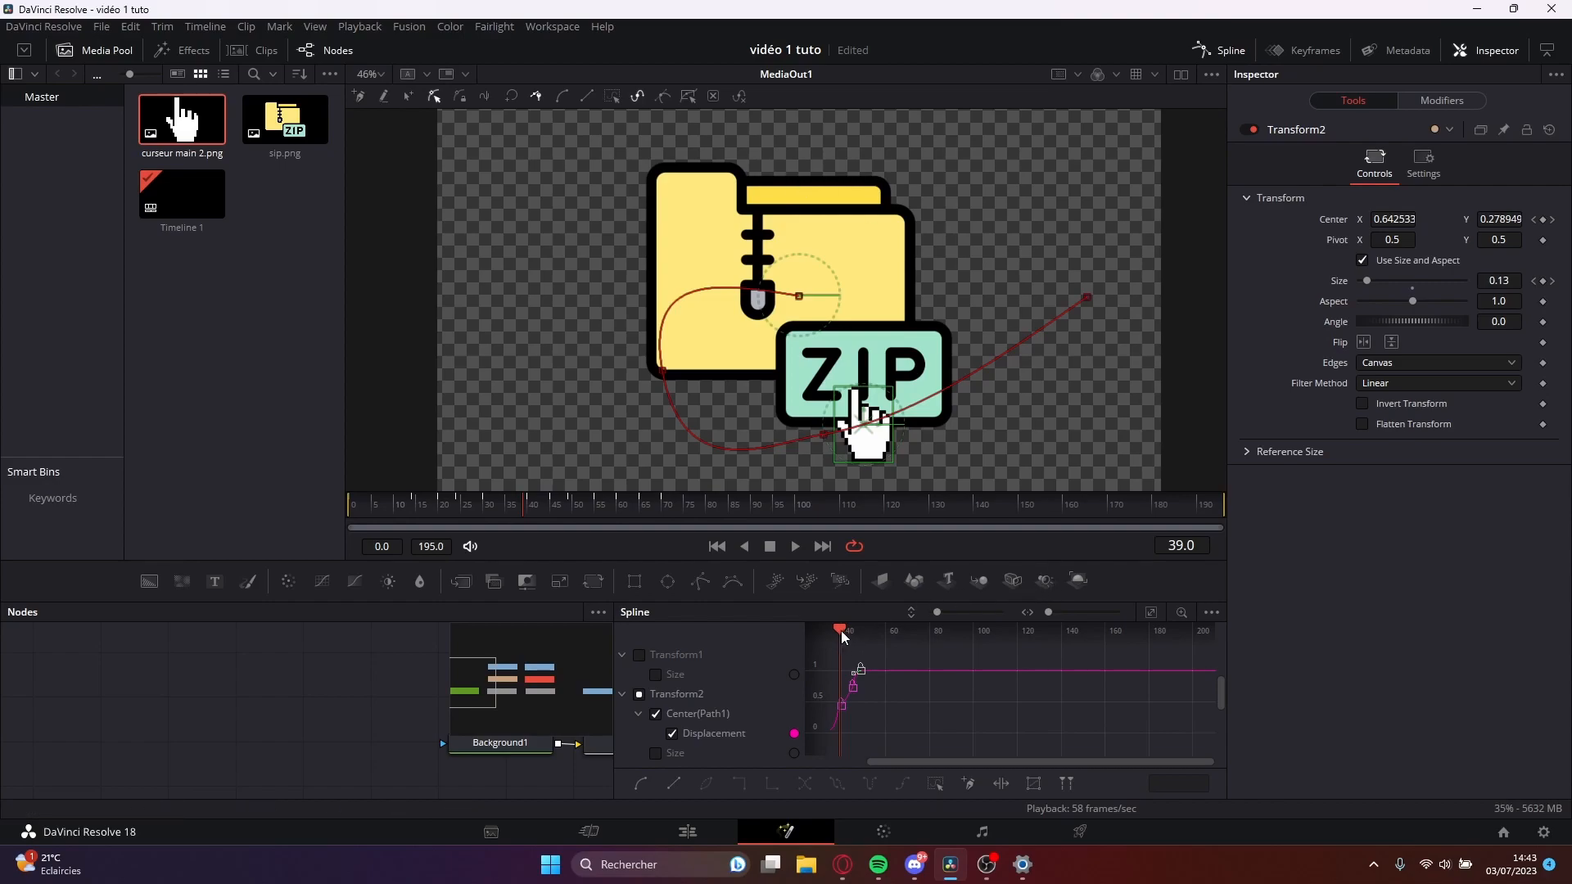
pyautogui.moveTo(845, 639); pyautogui.dragTo(830, 633)
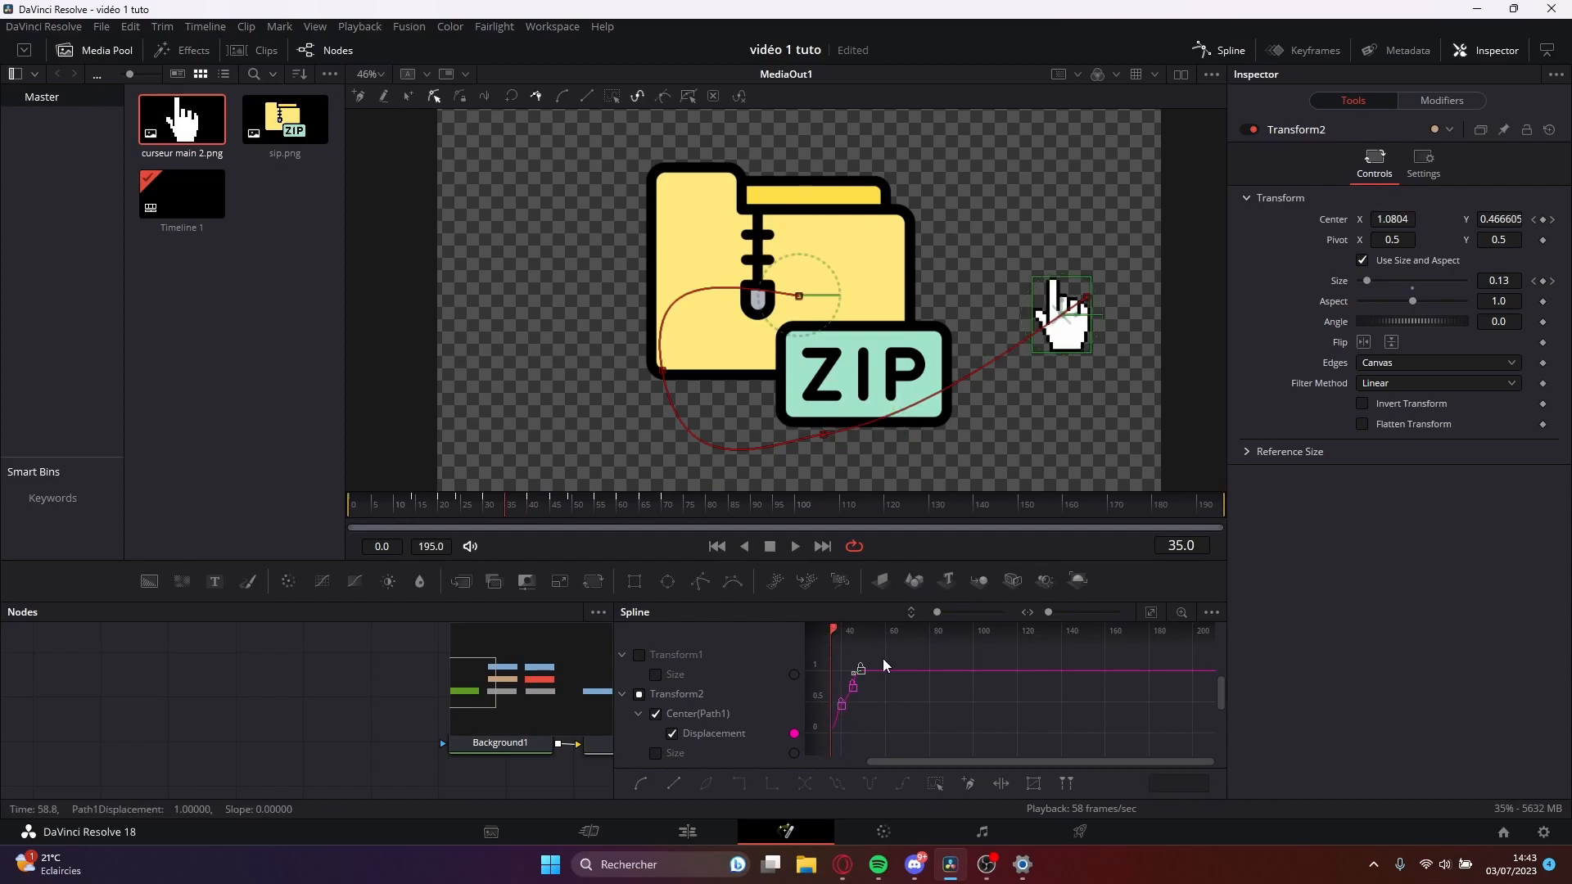
pyautogui.moveTo(908, 761); pyautogui.dragTo(870, 763)
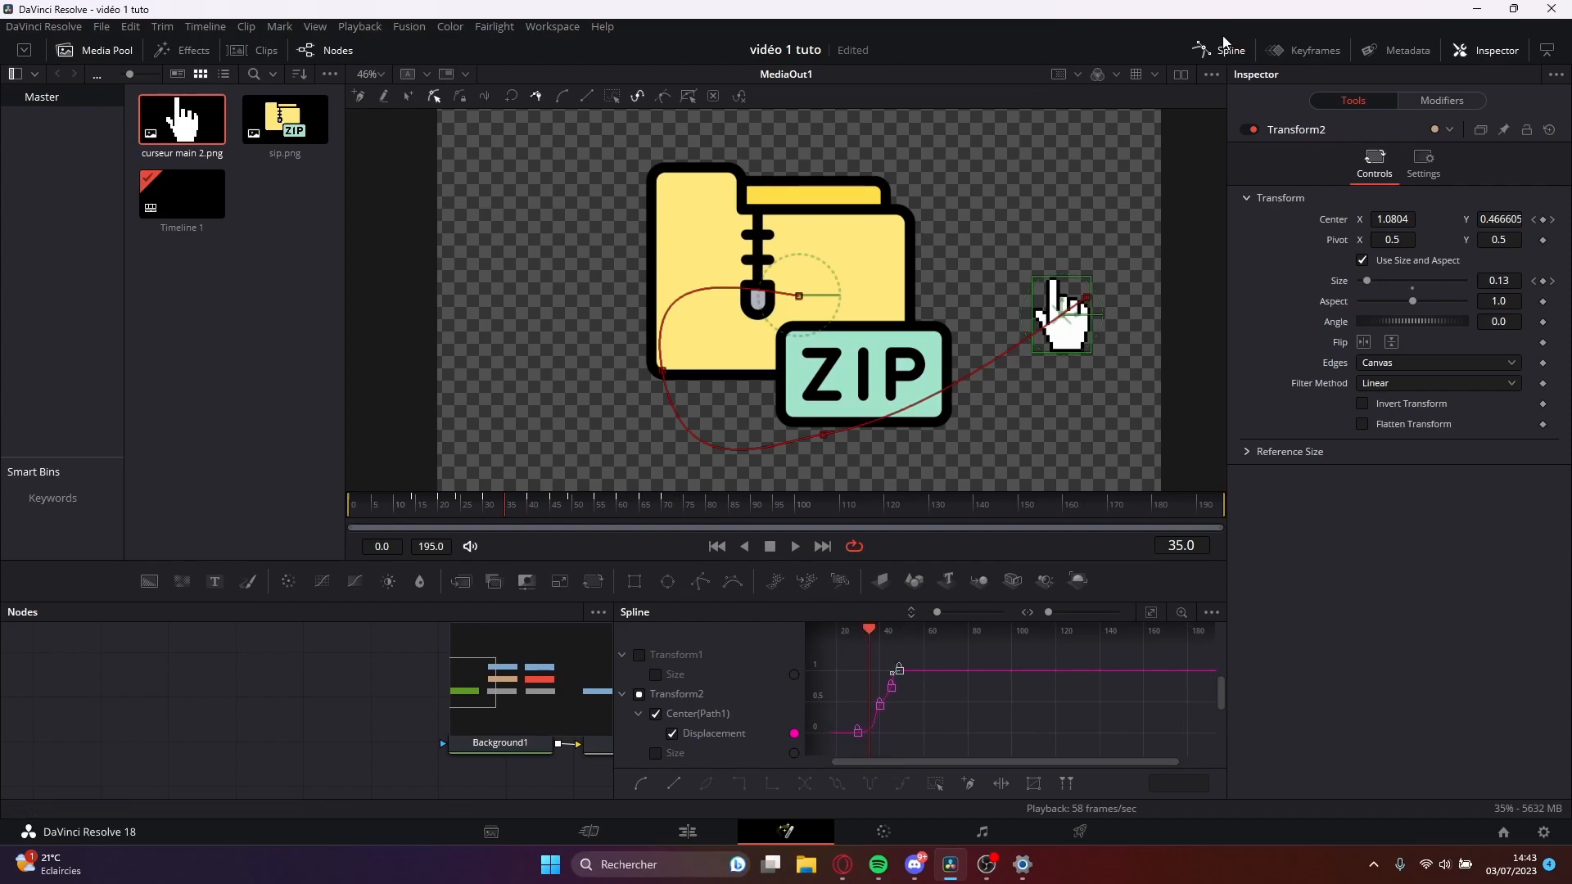
pyautogui.click(1208, 57)
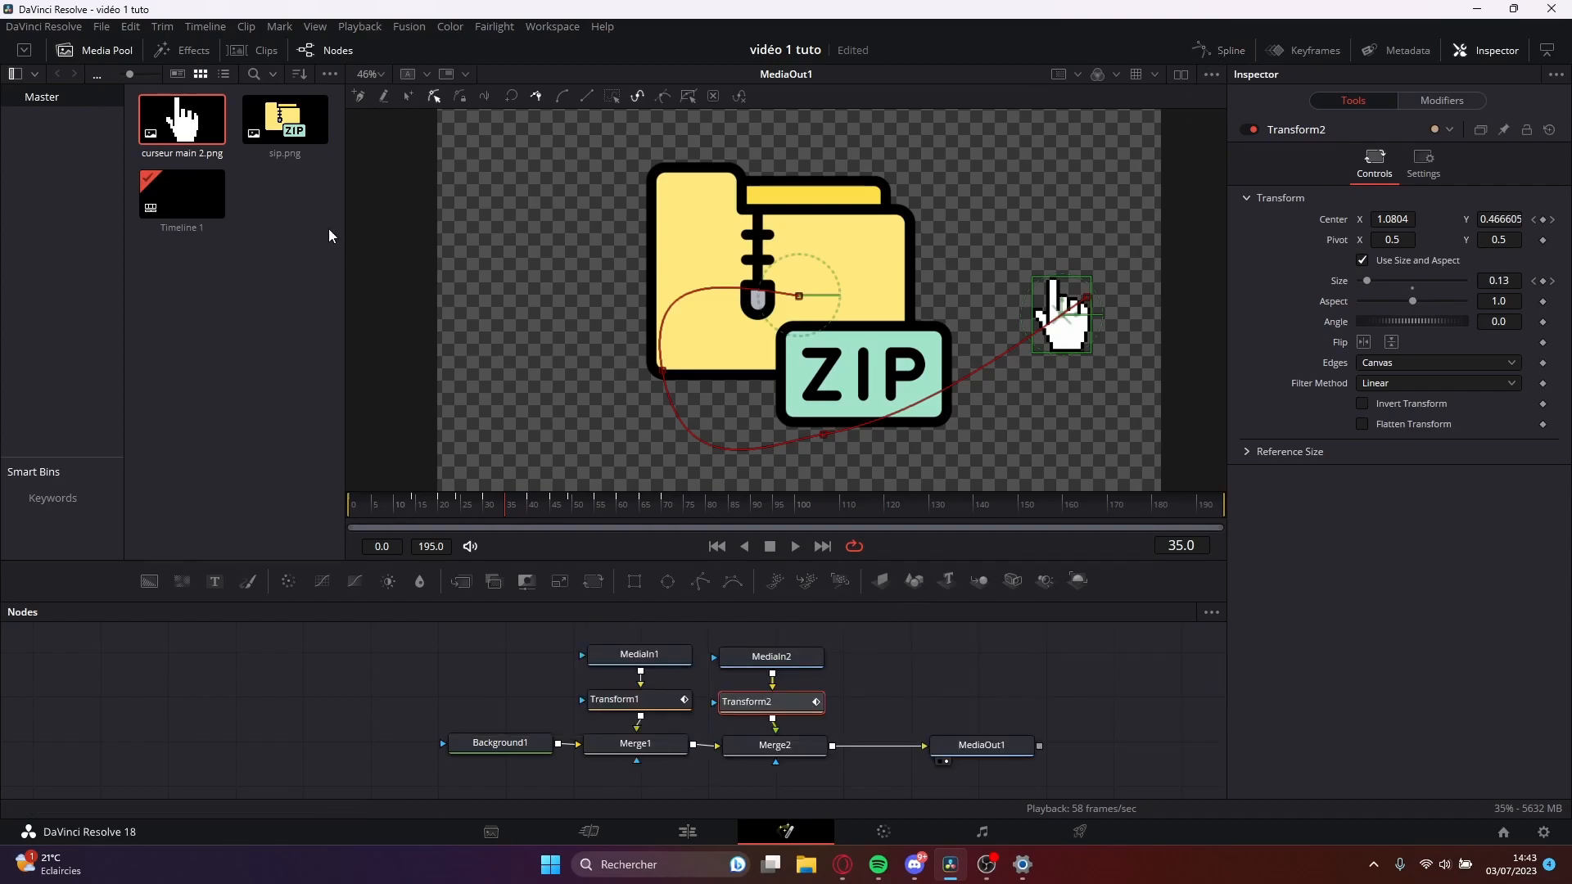
# Try adding another copy of curseur main 2.png merged between Merge2 and MediaOut1, and undo the addition.
pyautogui.moveTo(188, 122); pyautogui.dragTo(852, 744)
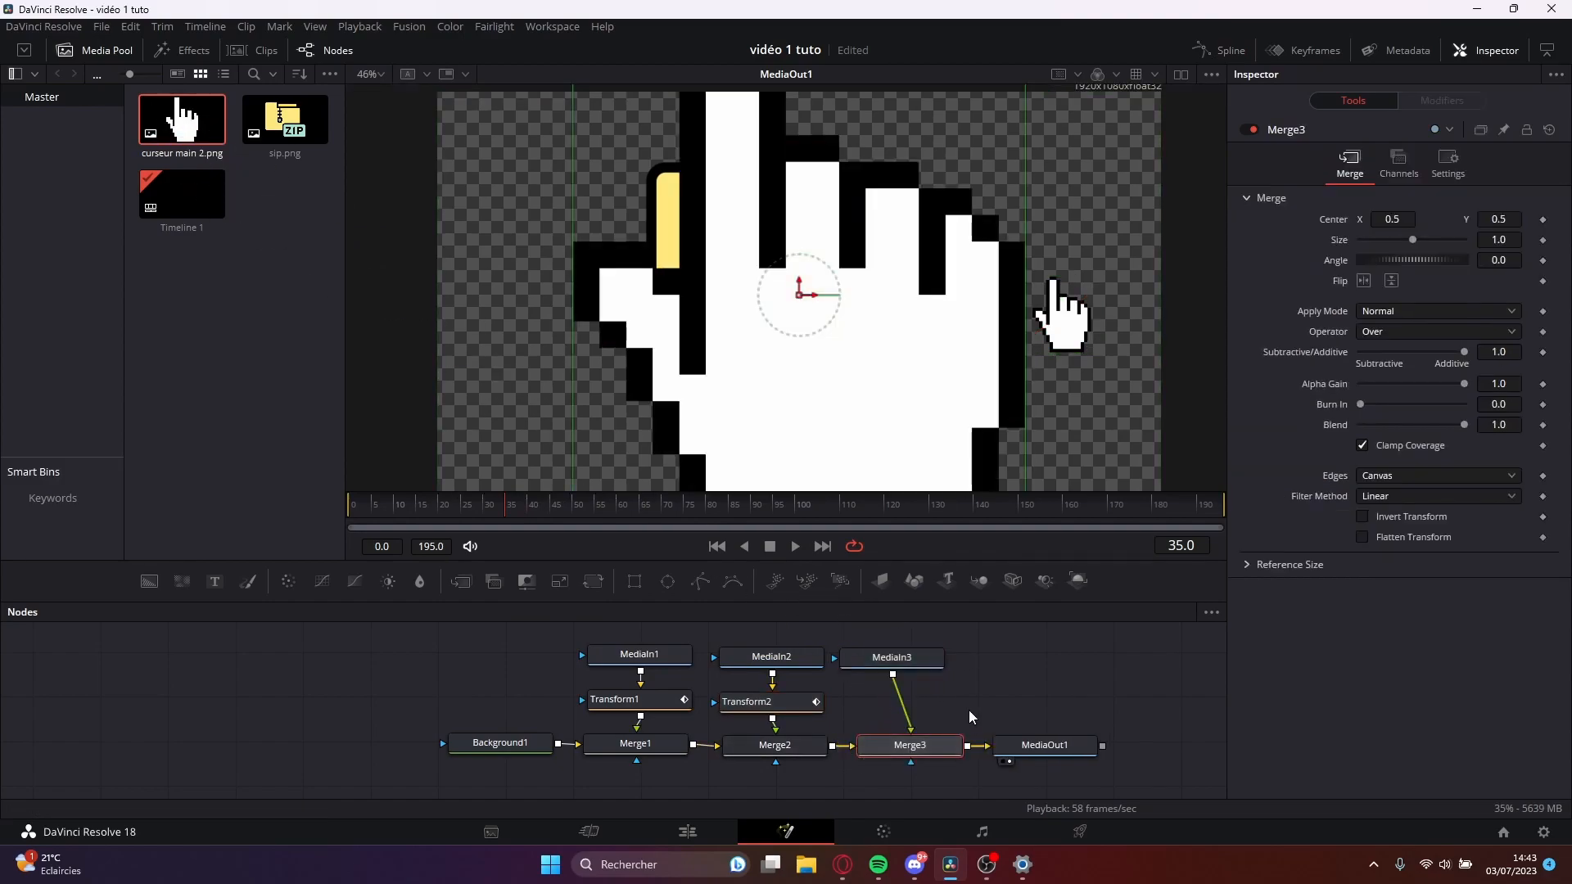
pyautogui.click(940, 659)
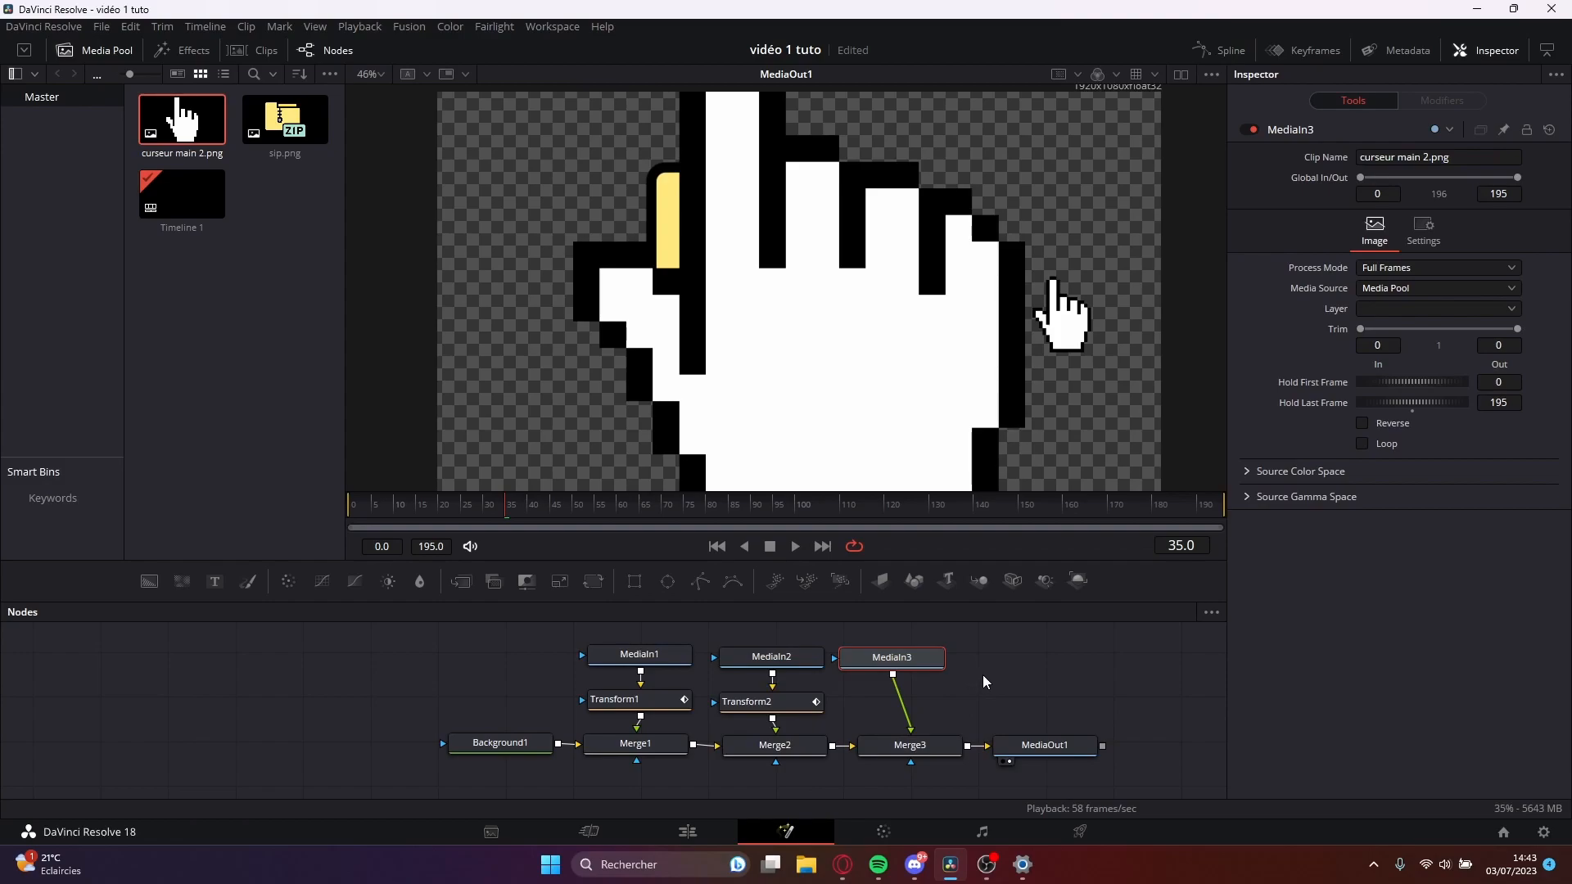
pyautogui.hotkey('ctrl', 'z')
pyautogui.hotkey('ctrl', 'z')
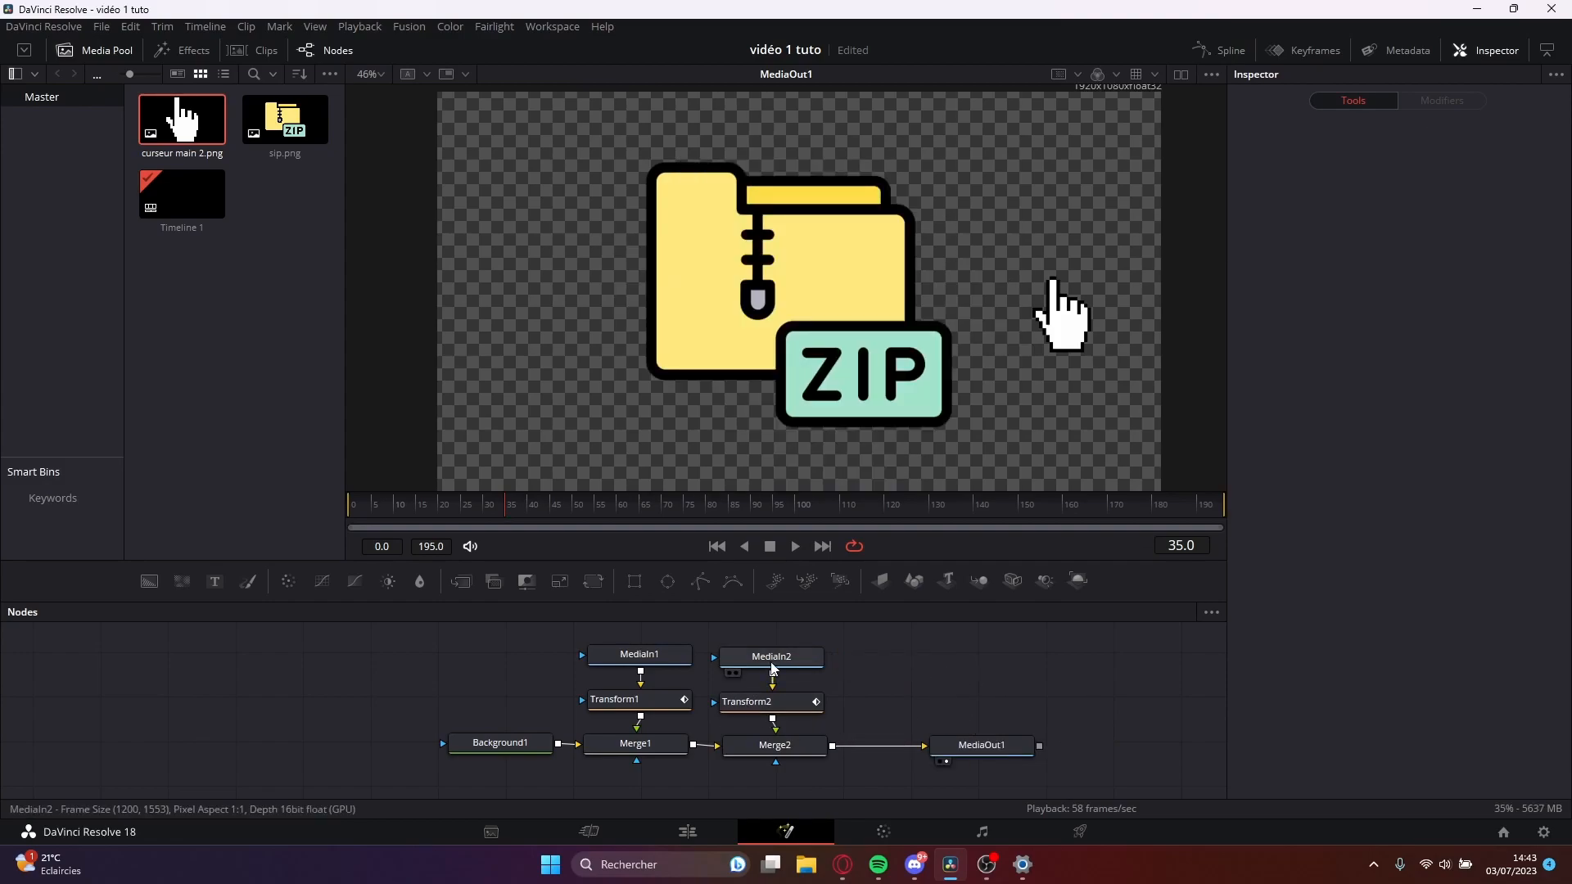
pyautogui.moveTo(766, 640); pyautogui.dragTo(810, 701)
pyautogui.click(892, 677)
pyautogui.moveTo(757, 637); pyautogui.dragTo(842, 701)
pyautogui.click(847, 702)
pyautogui.click(784, 709)
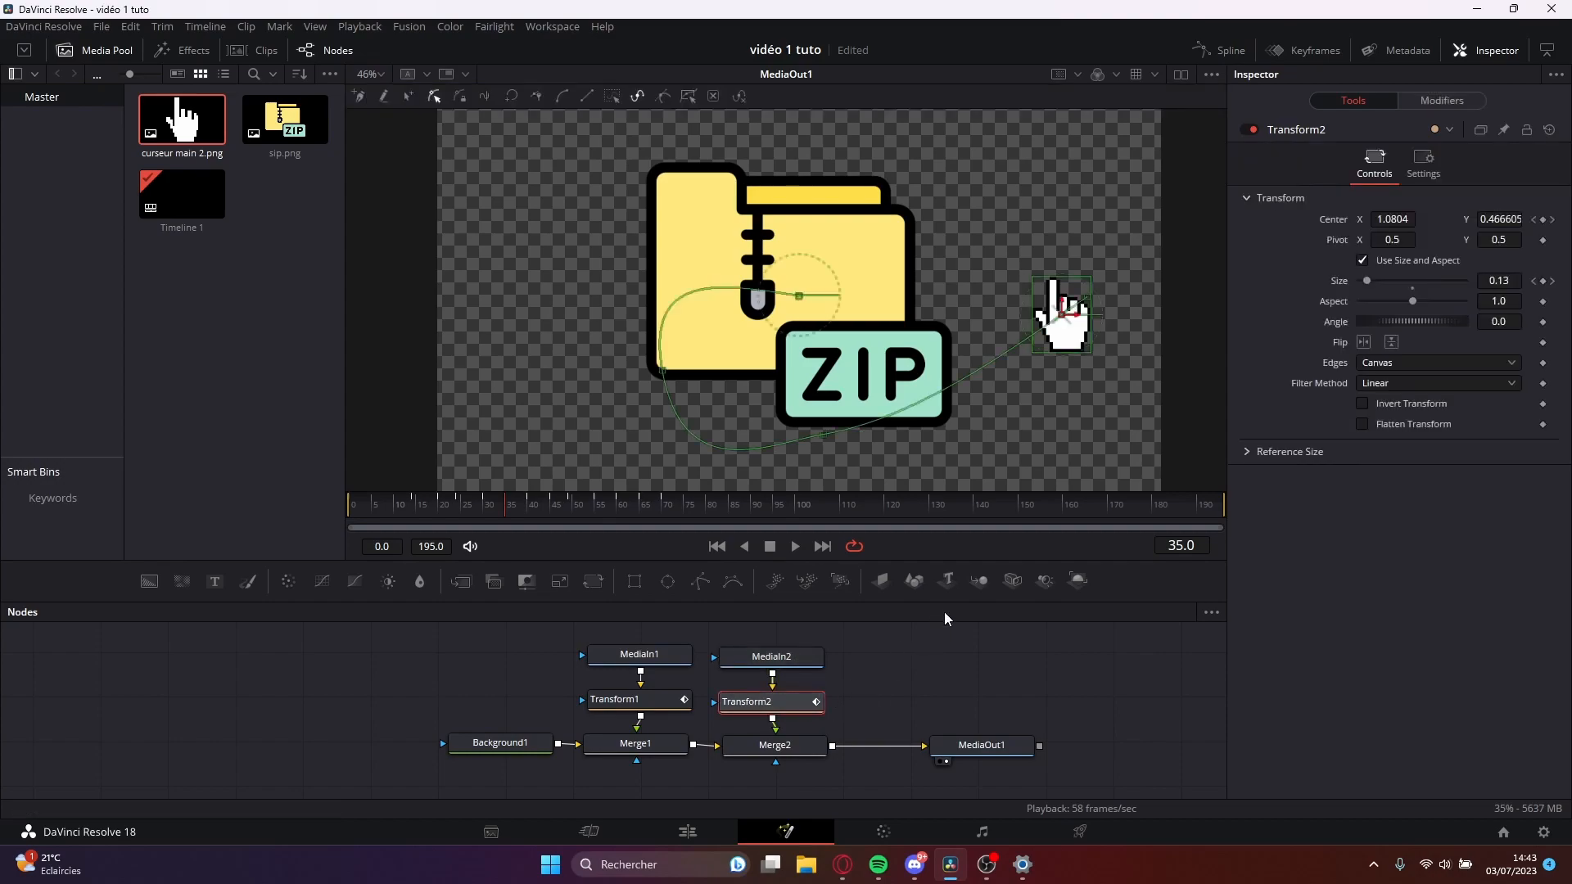
pyautogui.hotkey('shift', 'space')
pyautogui.write('del')
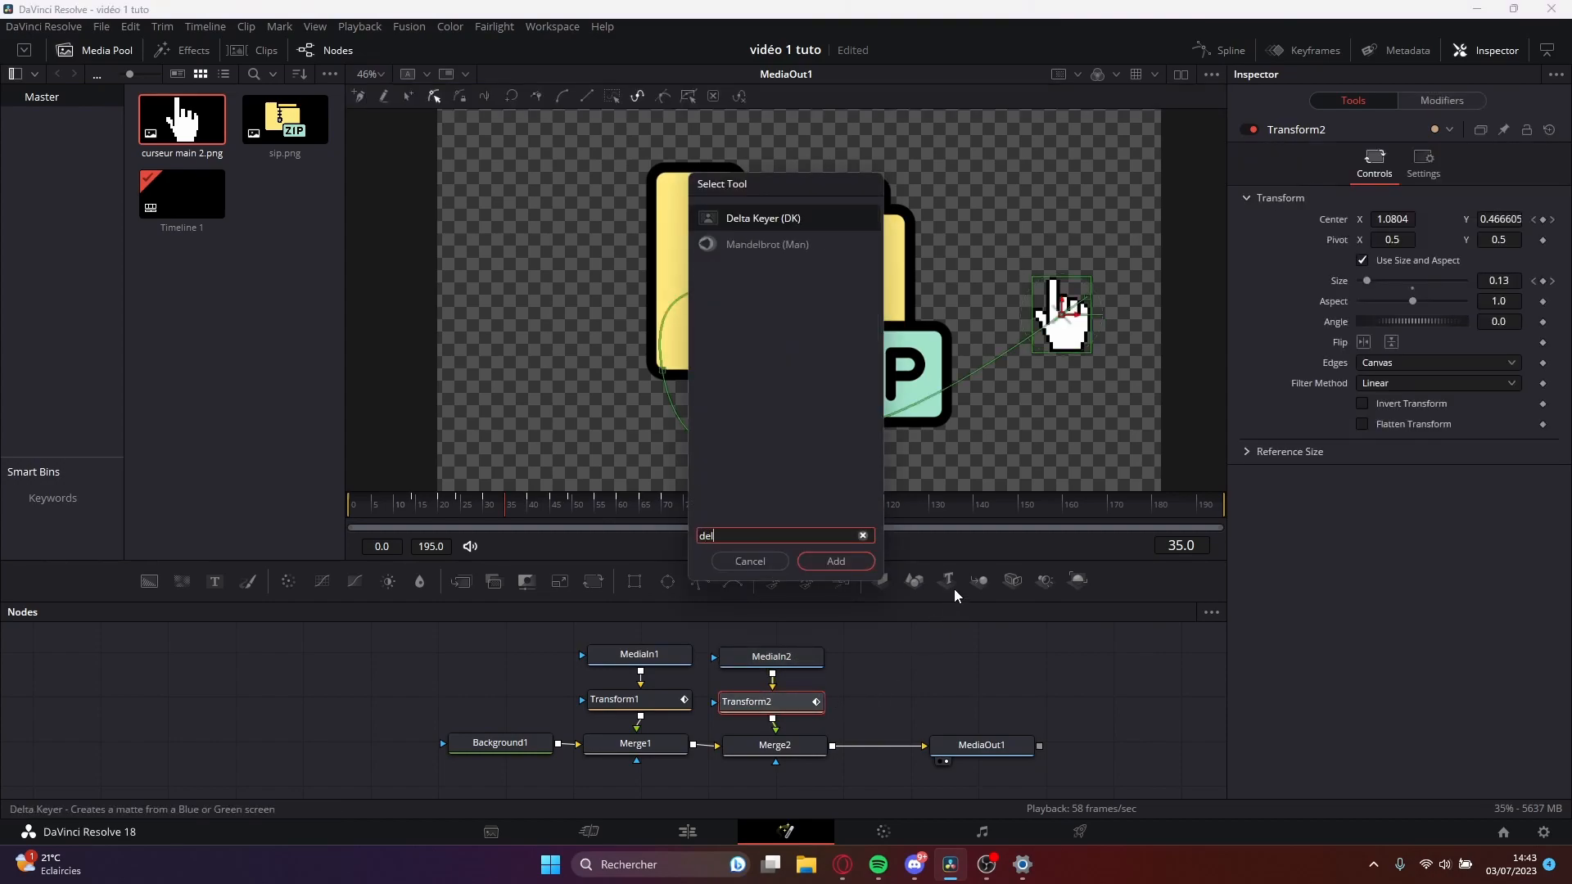
pyautogui.click(784, 559)
pyautogui.click(735, 675)
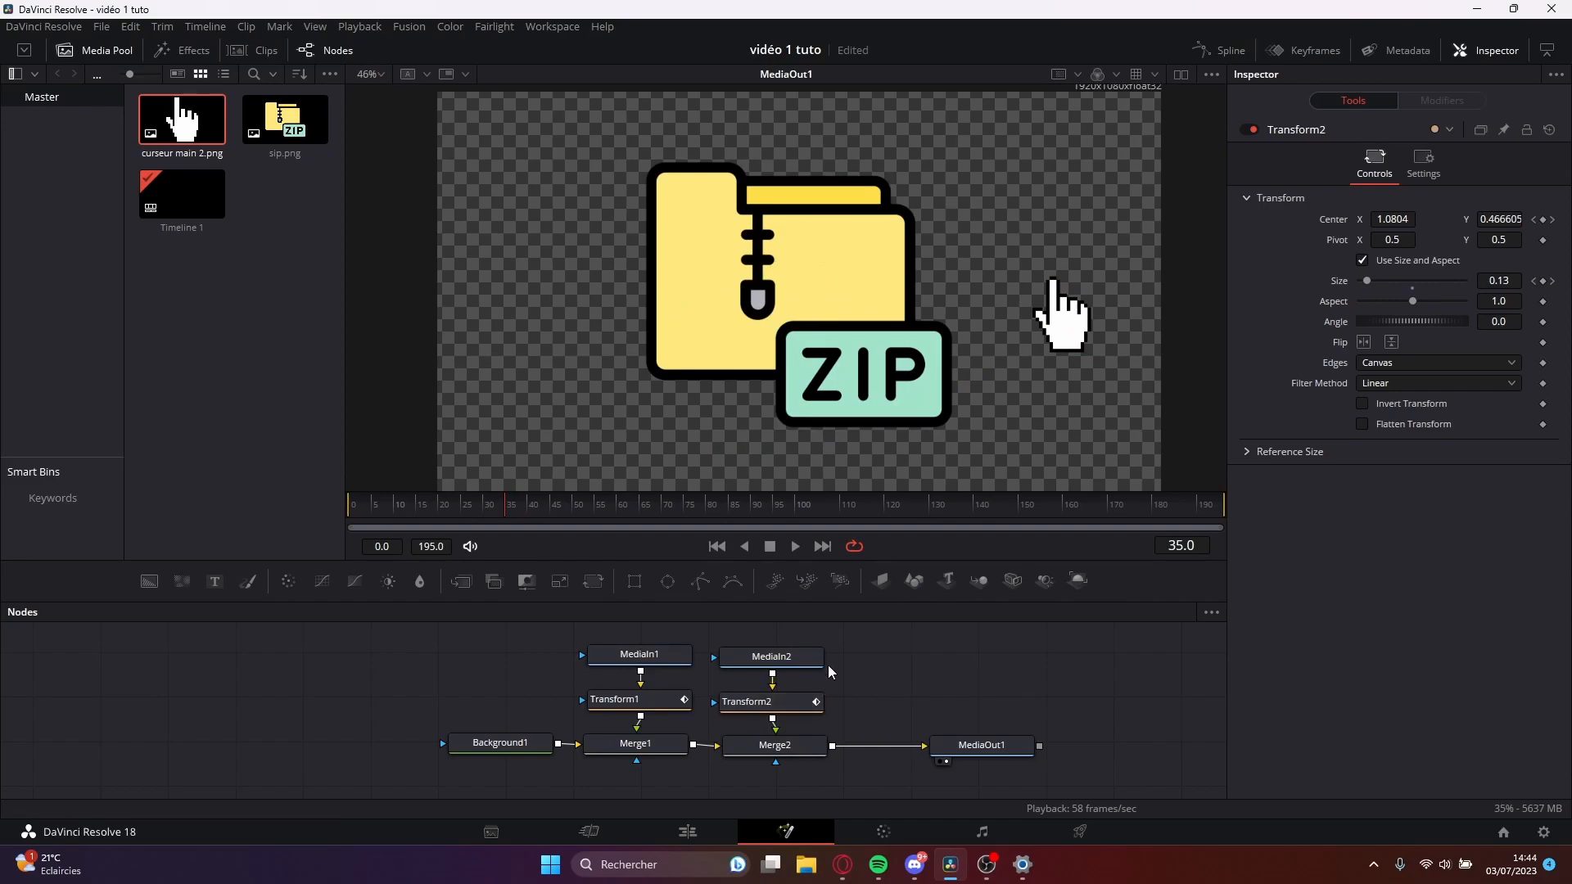
# Tilt the hand cursor by setting Transform2's angle to 23.5 and play the animation.
pyautogui.press('space')
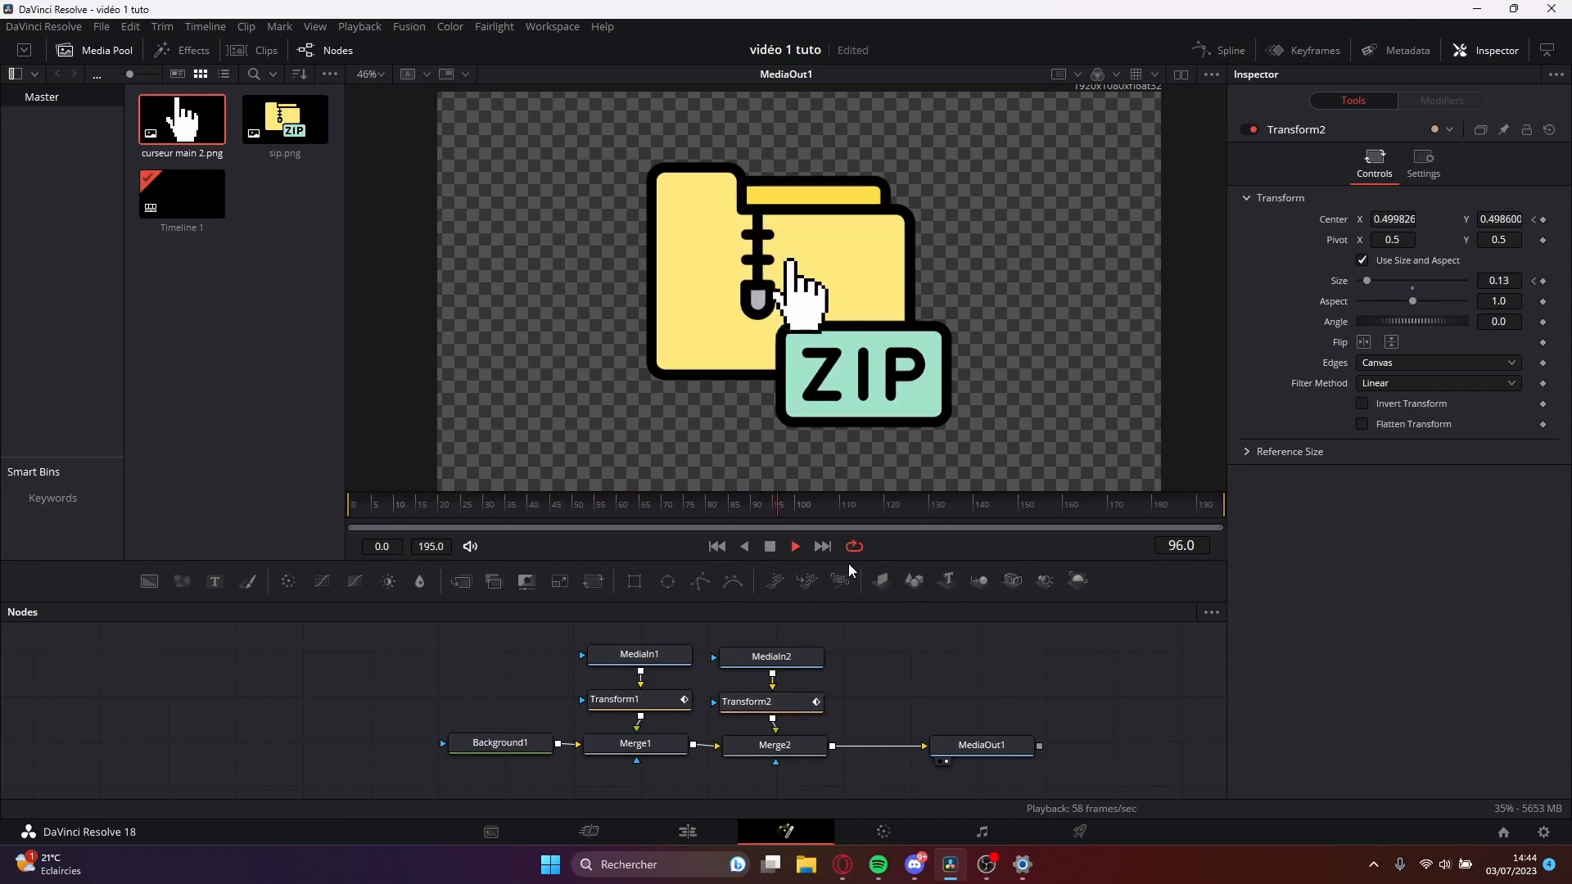
pyautogui.moveTo(803, 513); pyautogui.dragTo(491, 514)
pyautogui.click(772, 660)
pyautogui.click(769, 702)
pyautogui.moveTo(1441, 321); pyautogui.dragTo(1451, 317)
pyautogui.press('space')
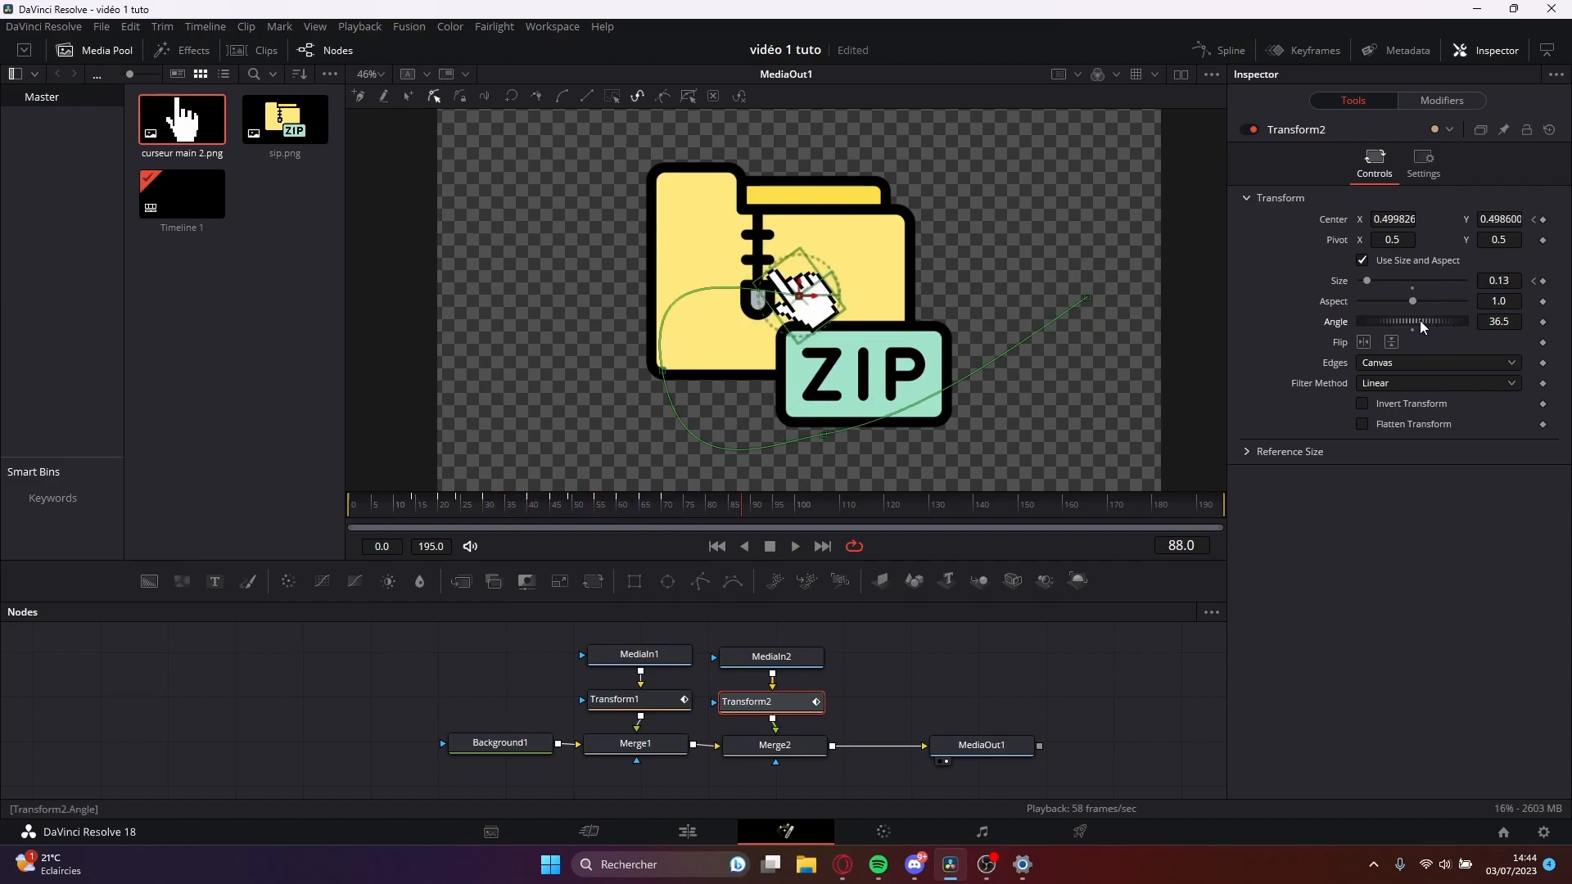
pyautogui.moveTo(1418, 321); pyautogui.dragTo(1419, 324)
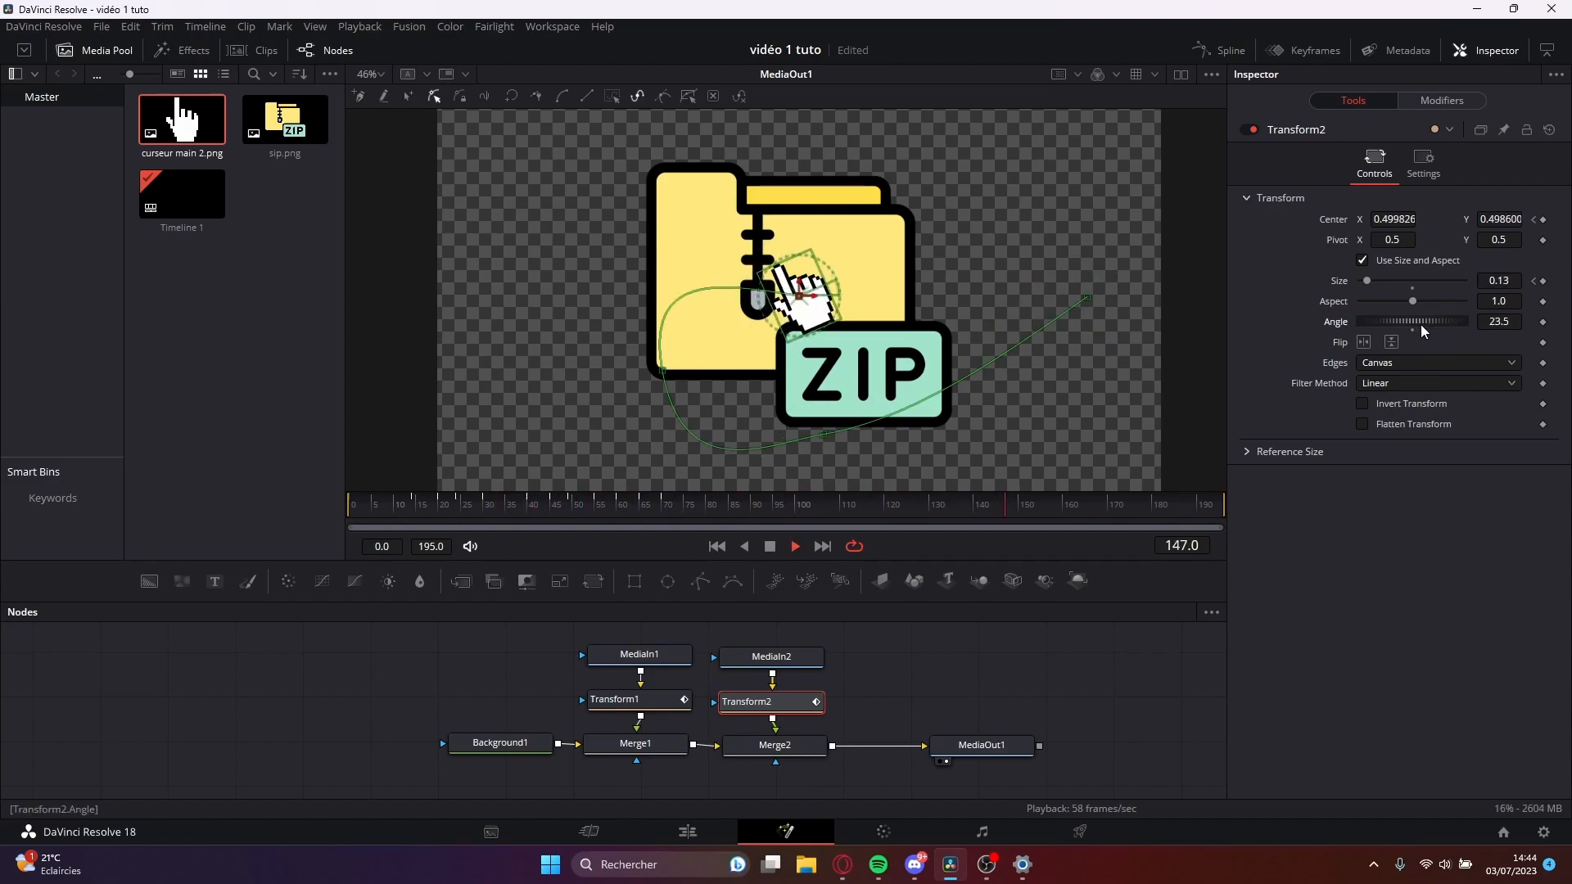
pyautogui.press('space')
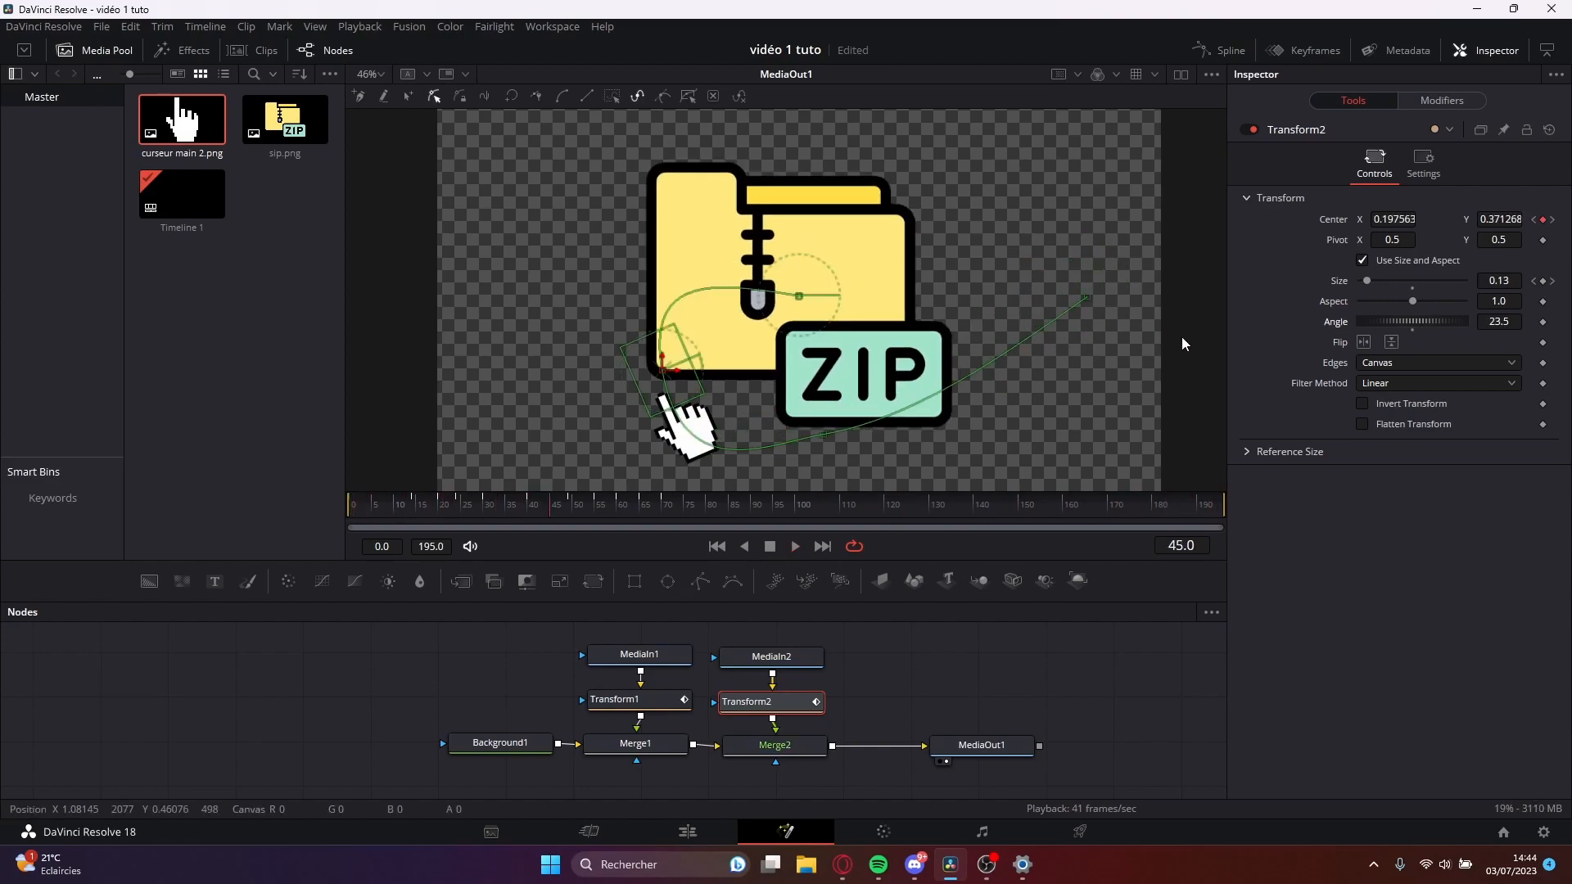
# Switch to the Cut page and play the Fusion Composition clip on the timeline to review the finished animation.
pyautogui.click(589, 832)
pyautogui.moveTo(676, 587); pyautogui.dragTo(856, 566)
pyautogui.press('space')
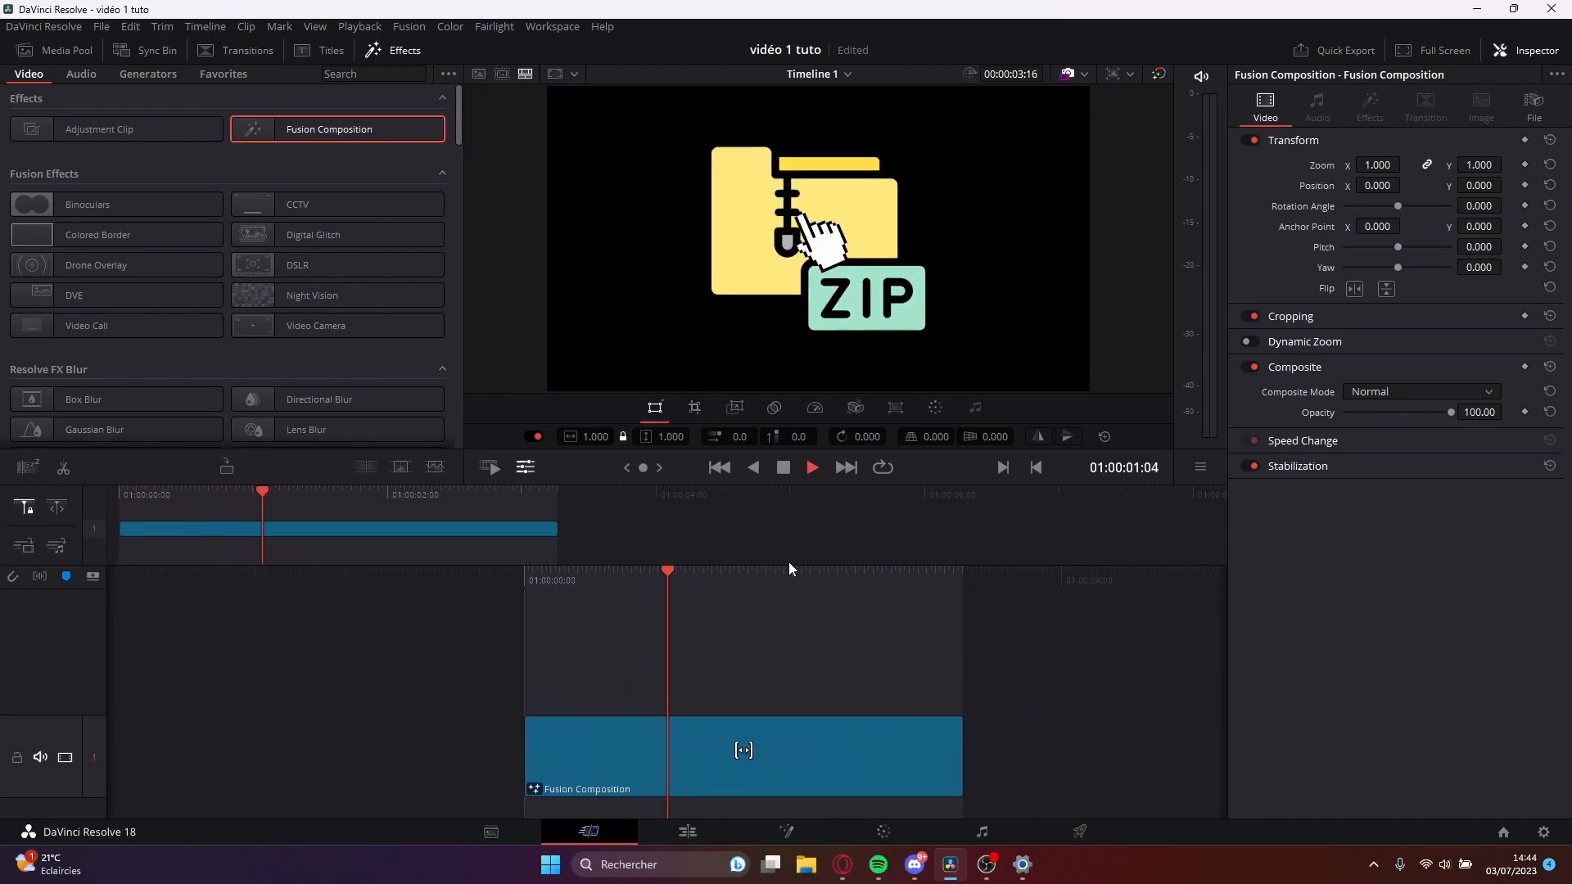
pyautogui.press('space')
pyautogui.press('space')
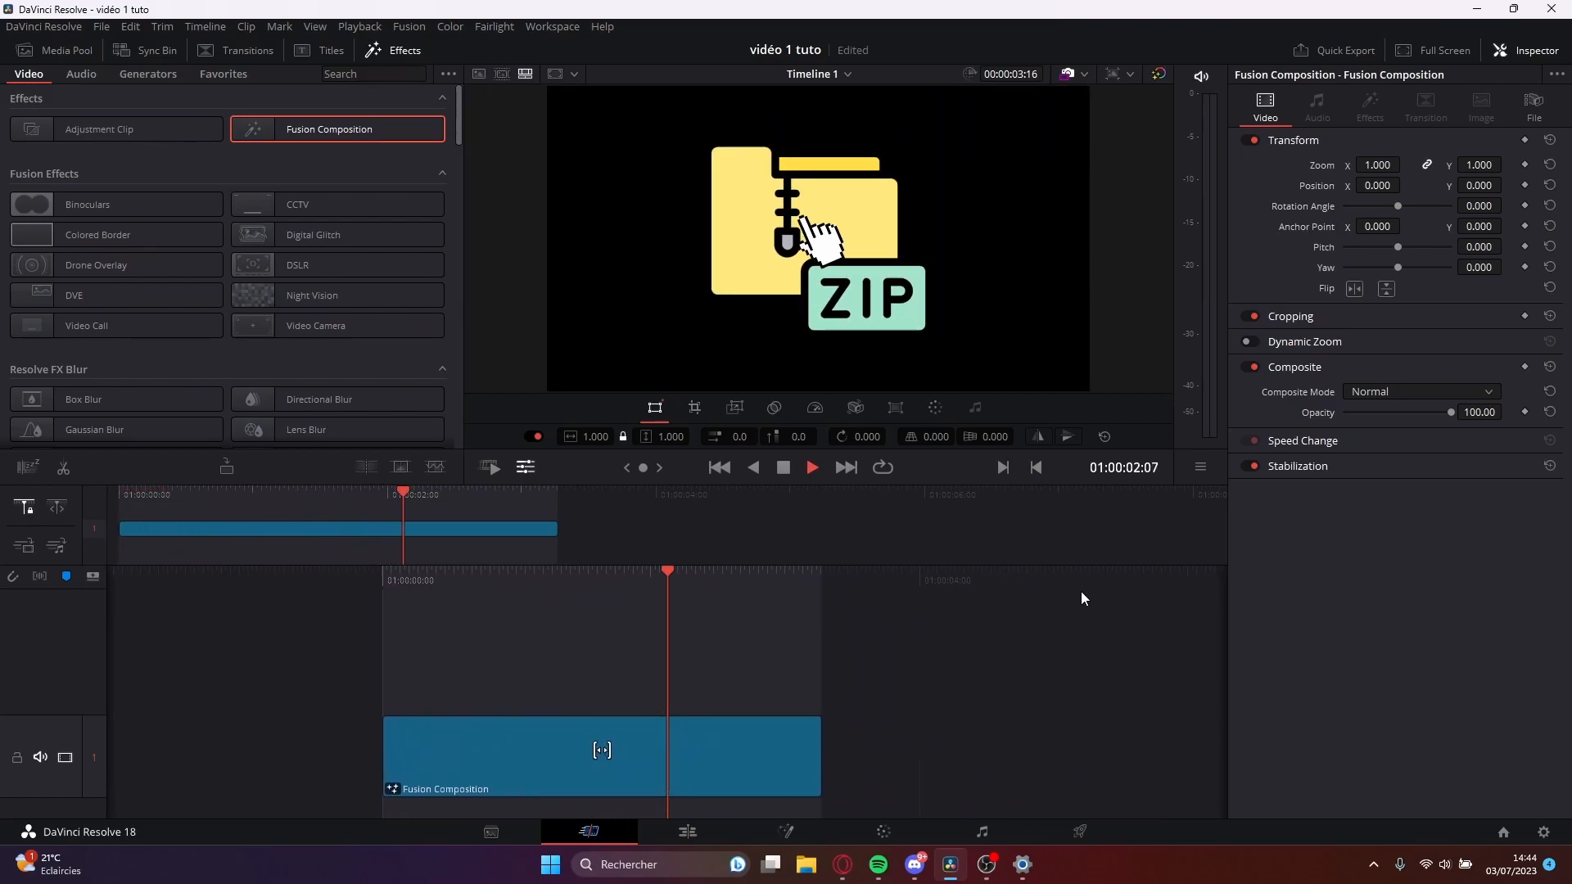
pyautogui.press('space')
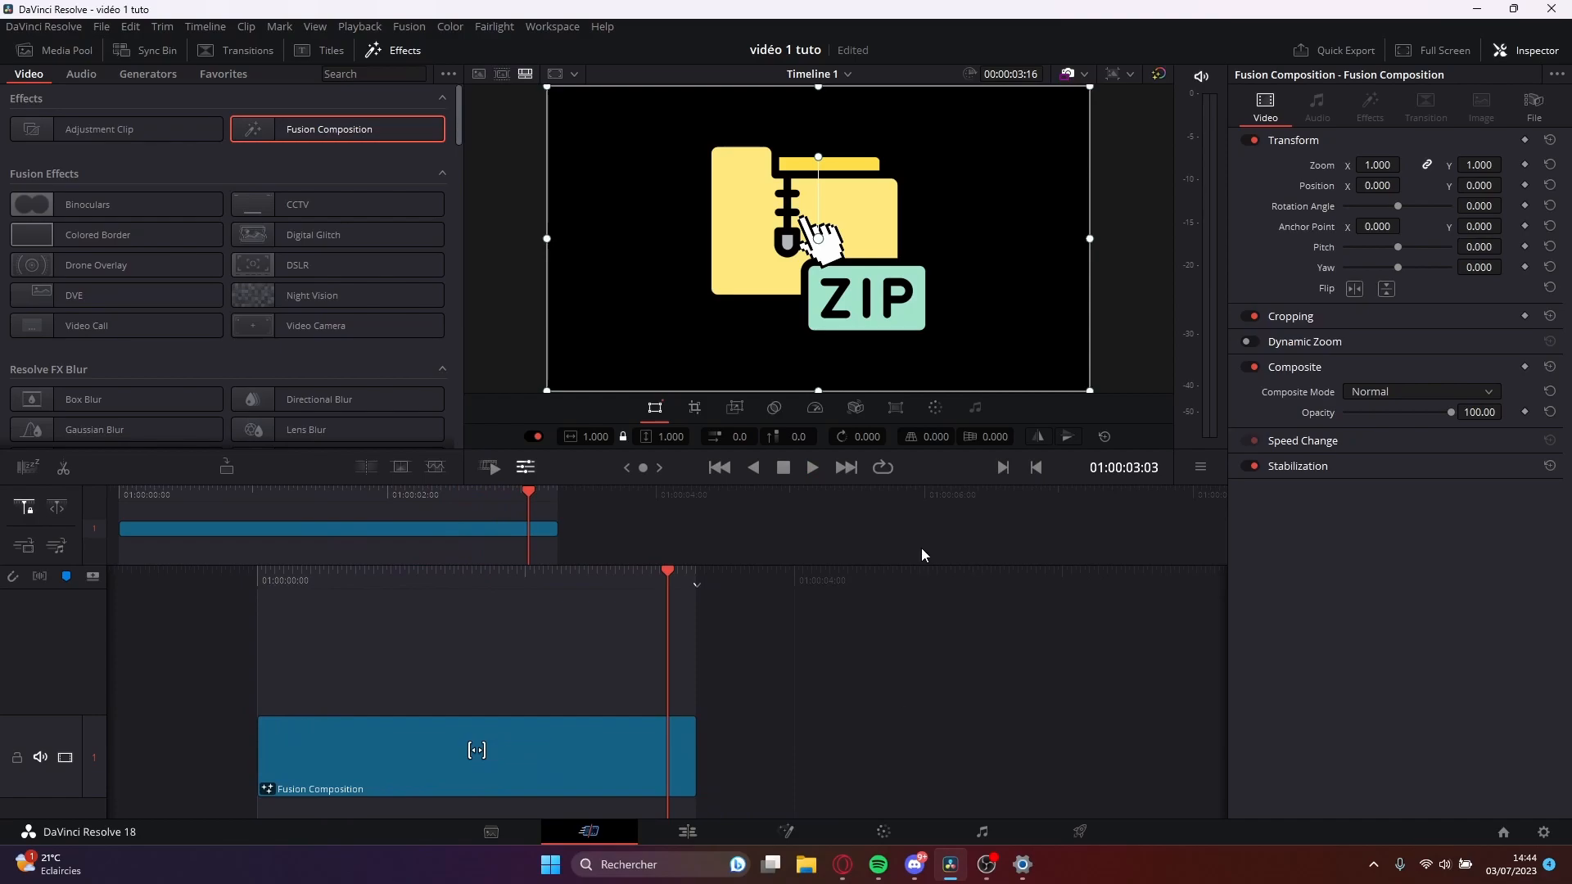